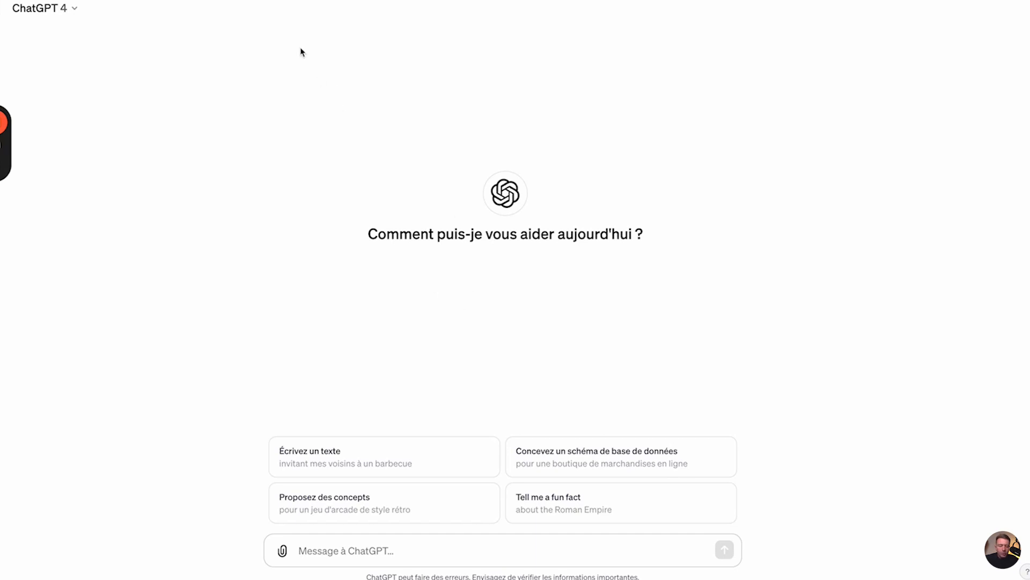
# Examine the available model choices, marking up the GPT-4 entry on screen and clearing the markings
pyautogui.click(64, 11)
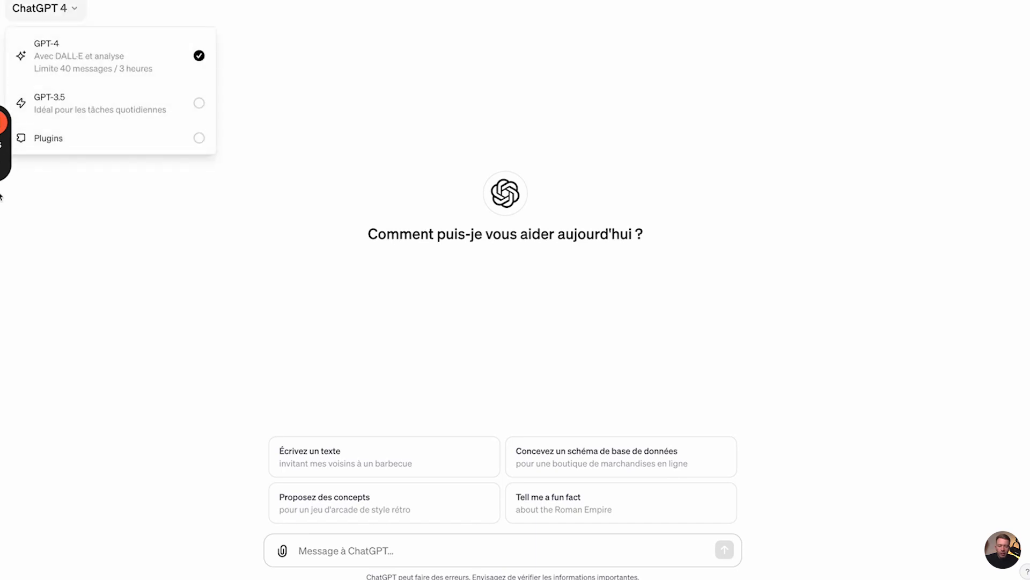
pyautogui.moveTo(22, 80)
pyautogui.mouseDown()
pyautogui.moveTo(189, 80)
pyautogui.moveTo(227, 34)
pyautogui.moveTo(227, 0)
pyautogui.mouseUp()
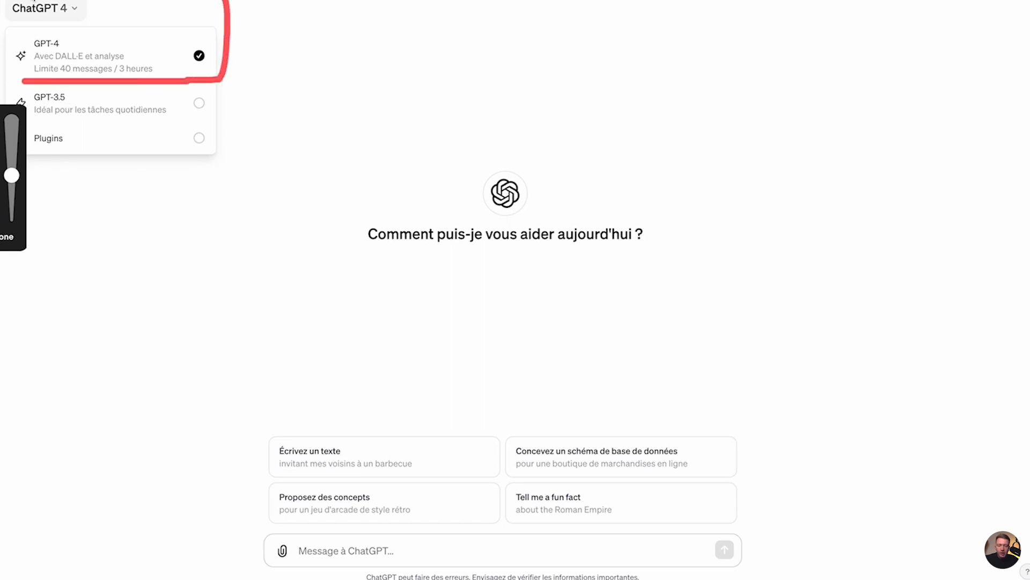
pyautogui.moveTo(74, 43)
pyautogui.mouseDown()
pyautogui.moveTo(99, 42)
pyautogui.moveTo(62, 36)
pyautogui.moveTo(84, 33)
pyautogui.mouseUp()
pyautogui.moveTo(77, 94); pyautogui.dragTo(108, 94)
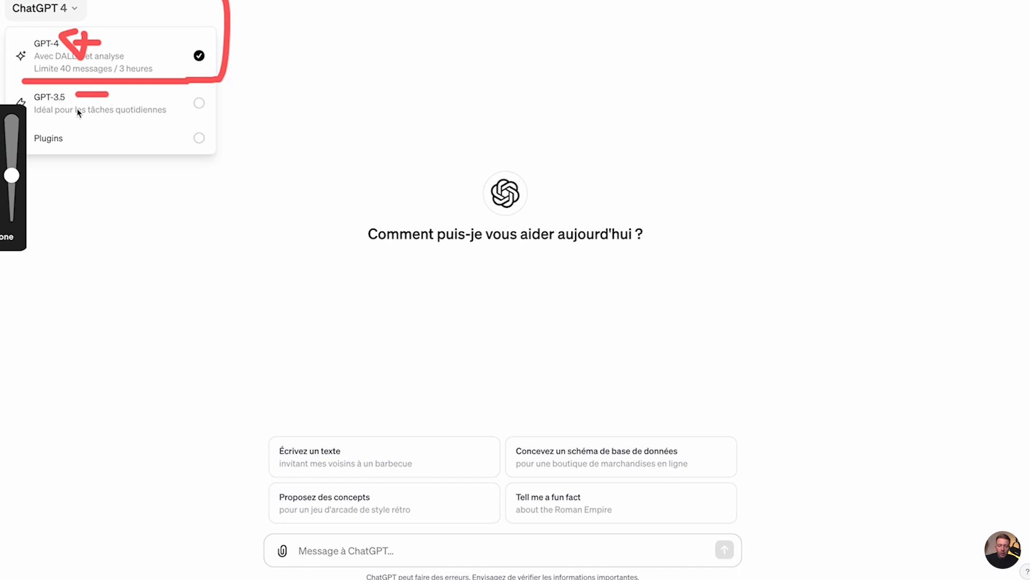
pyautogui.press('BackSpace')
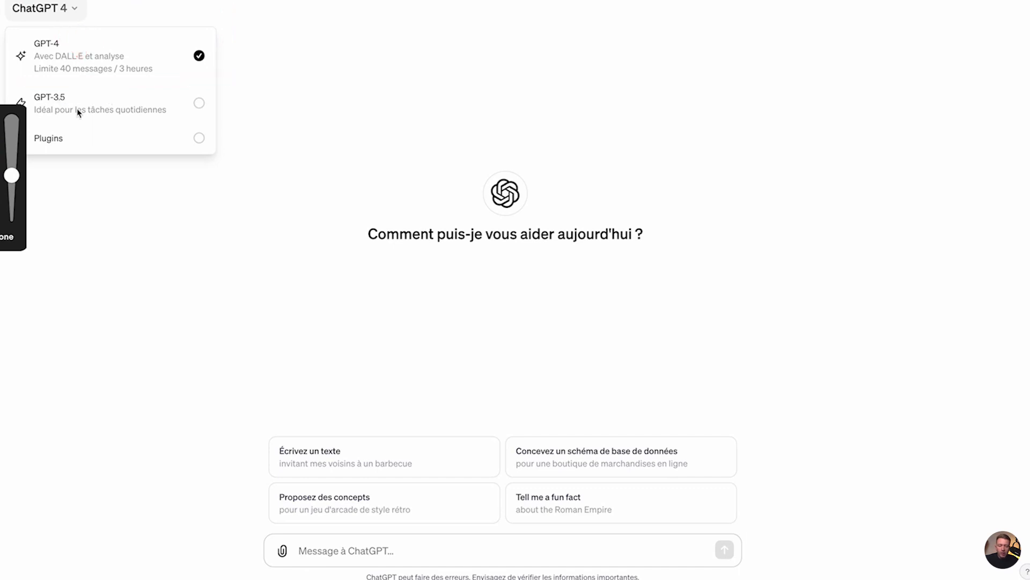
pyautogui.click(8, 237)
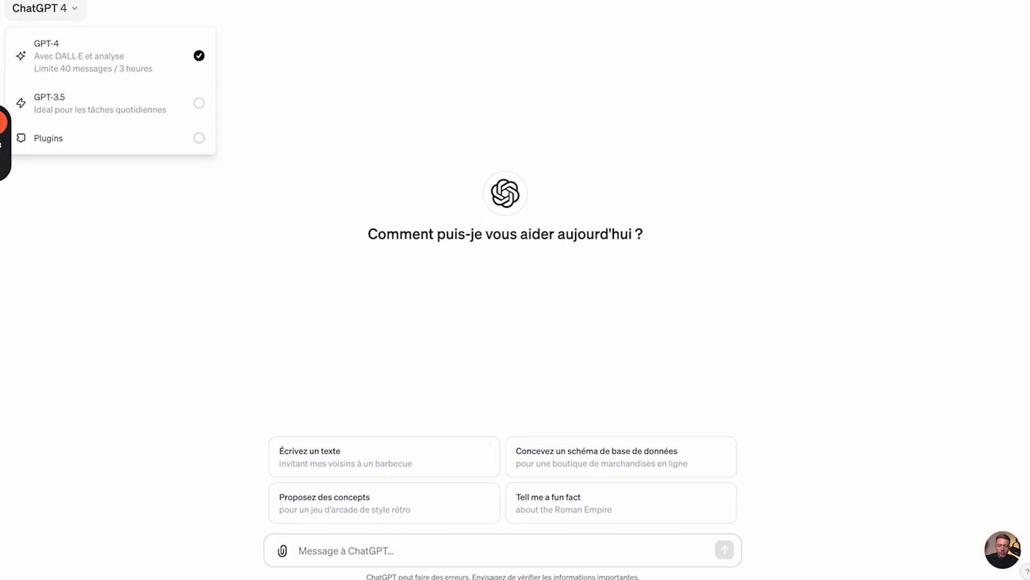
pyautogui.click(418, 549)
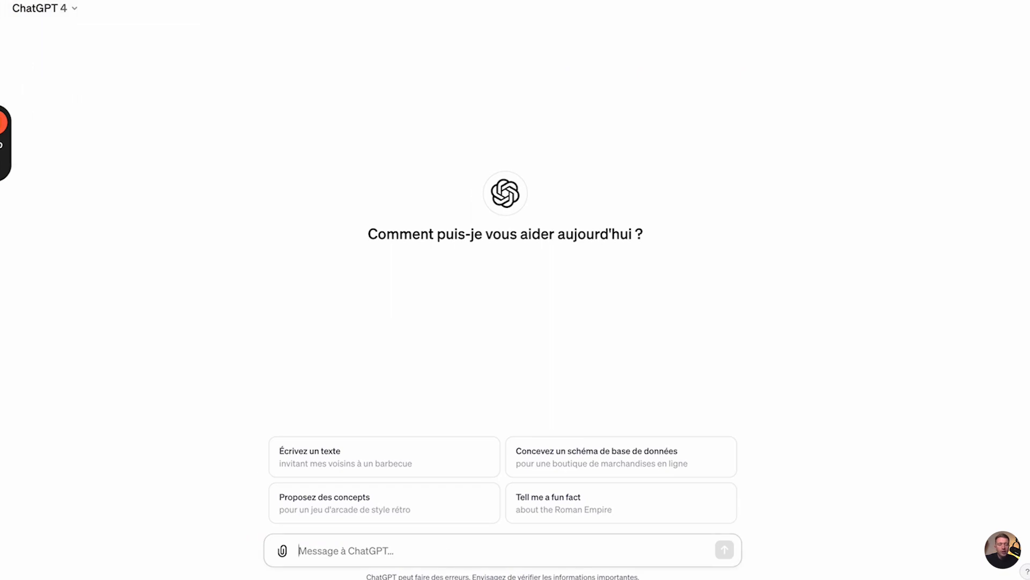
pyautogui.write('peux-tu analyser ce site :')
pyautogui.write('https://camillecolette-studio.com/')
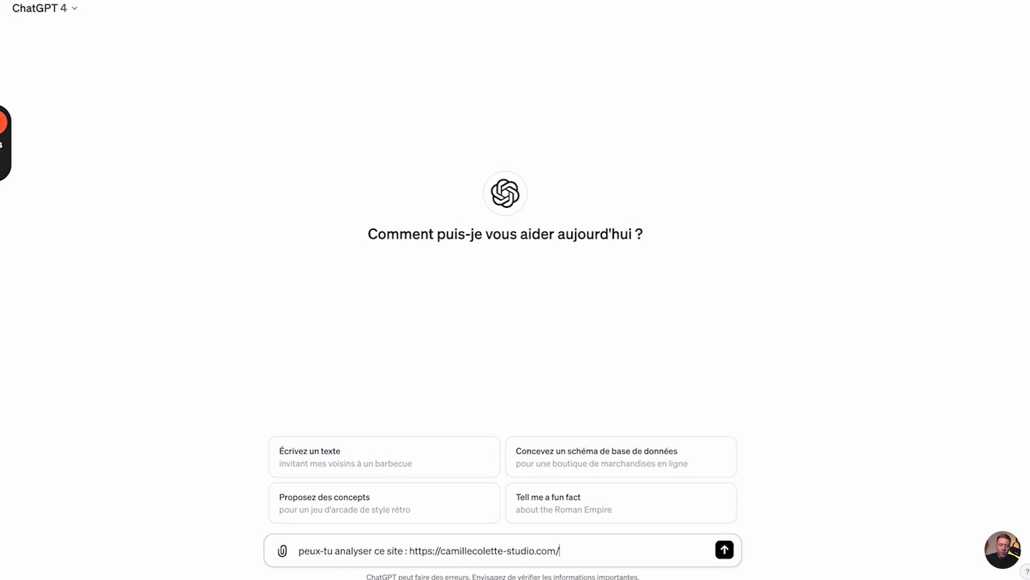
pyautogui.press('Return')
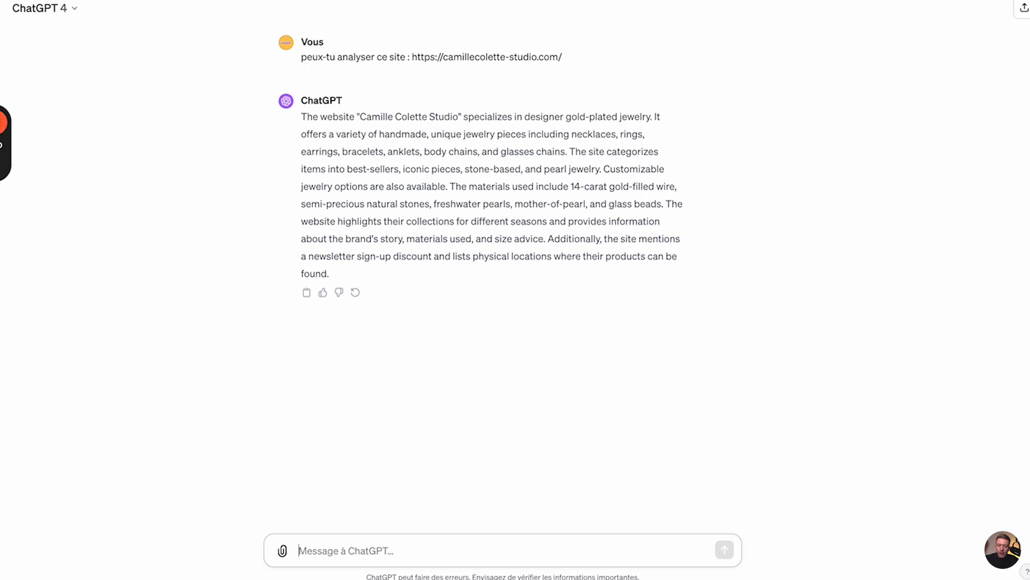
# Begin a follow-up message asking for French-only replies: "Super , répond uniquement en français maintenant"
pyautogui.write('Supe')
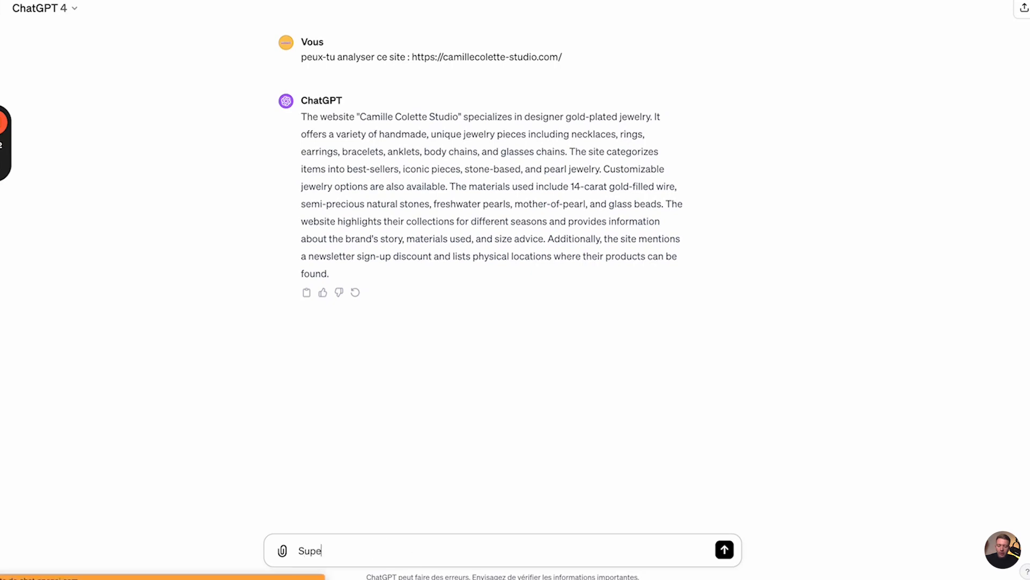
pyautogui.write('r , répo')
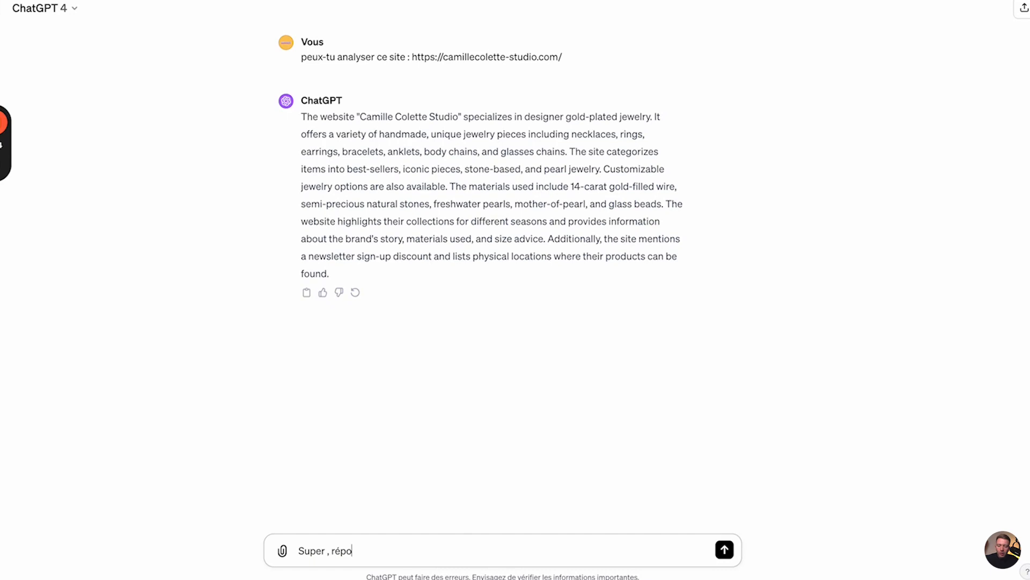
pyautogui.write('nd uniquement en ')
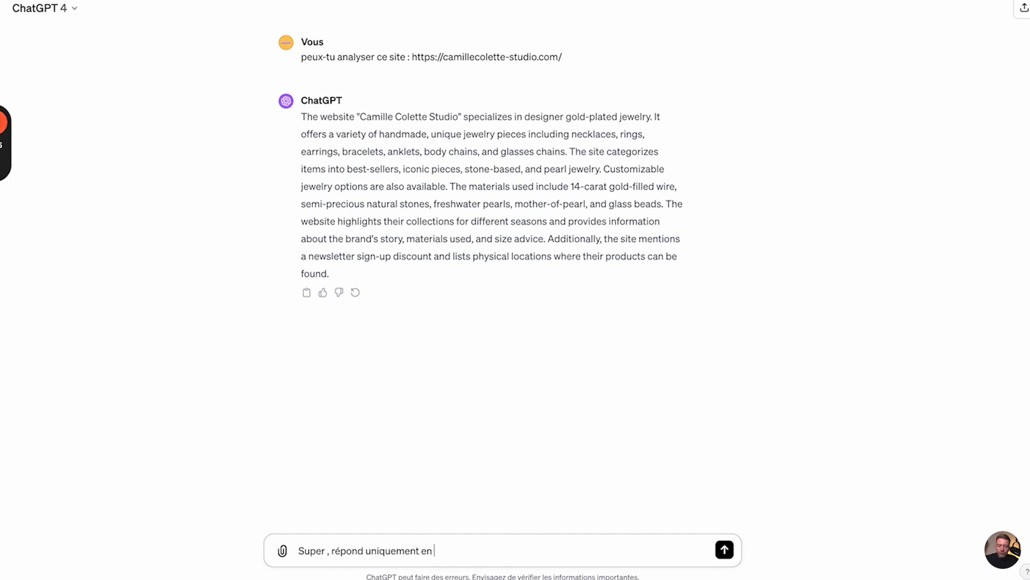
pyautogui.write('franças ma')
pyautogui.press('BackSpace')
pyautogui.press('BackSpace')
pyautogui.press('BackSpace')
pyautogui.press('BackSpace')
pyautogui.write("ais maintenant , l'obje")
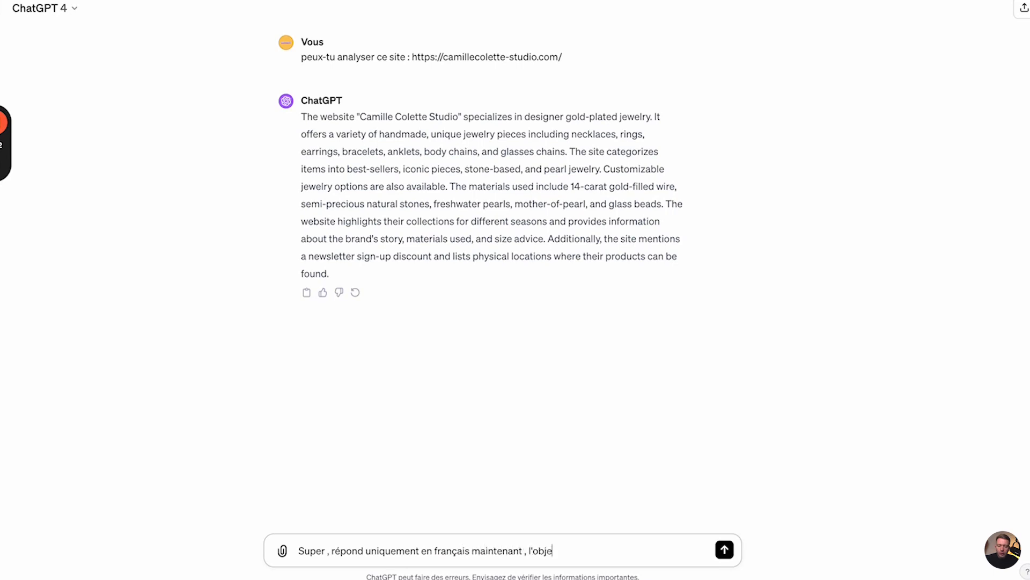
# Finish and send the message: "l'objectif de nos travaux d'aujourd'hui est de rédiger plusieurs e-mails pour cette marque e-commerce. Penses-tu que tu puisses le faire ?"
pyautogui.write('ctif de nos travax')
pyautogui.write(" d'aujourd'hui")
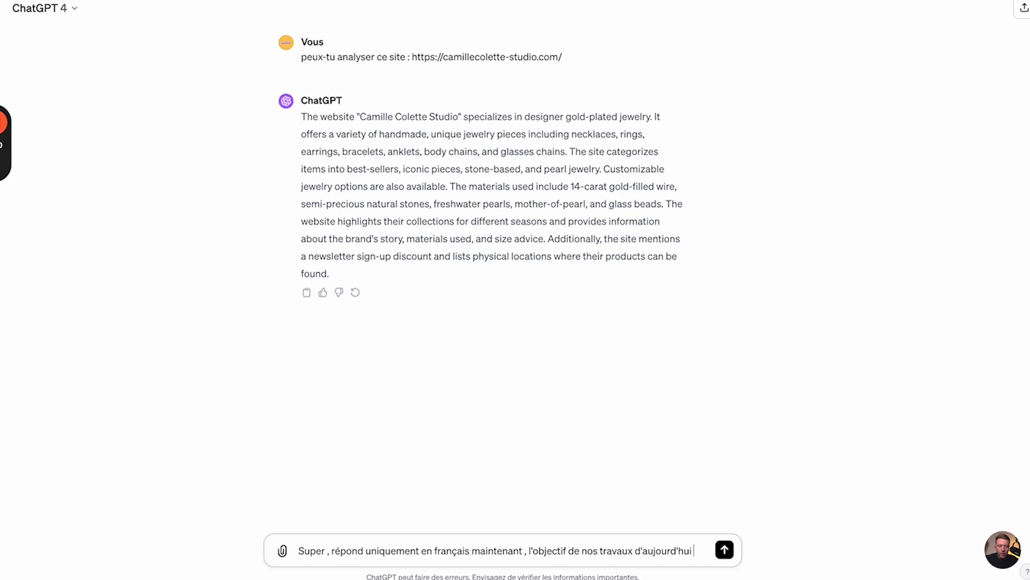
pyautogui.write(' est de rédiger pl')
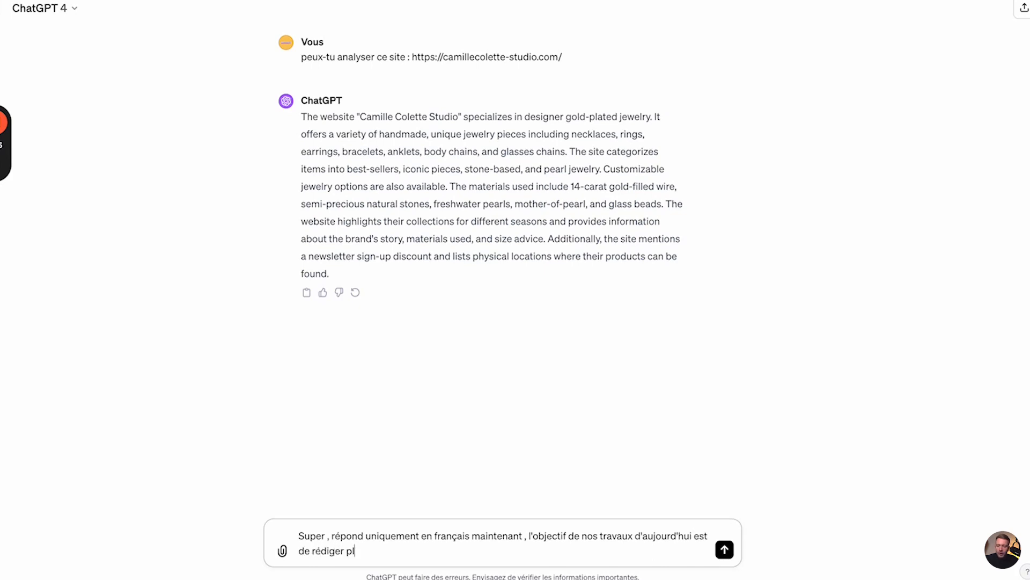
pyautogui.write('usieurs e-mails pour cette marque e2')
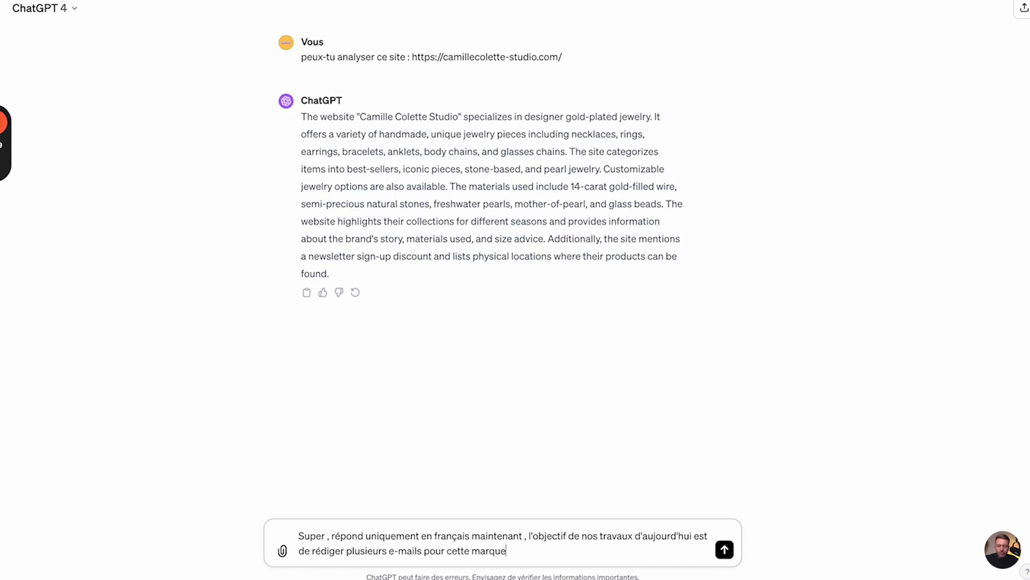
pyautogui.press('BackSpace')
pyautogui.write('0')
pyautogui.press('BackSpace')
pyautogui.write('-commerce. Pens')
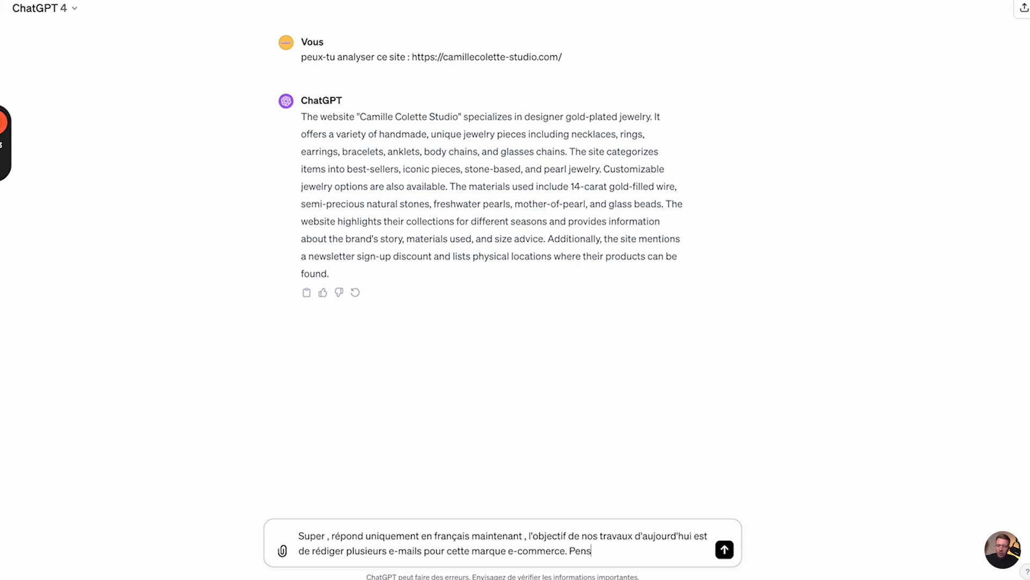
pyautogui.write('es-tu que tu puisses le faire ?')
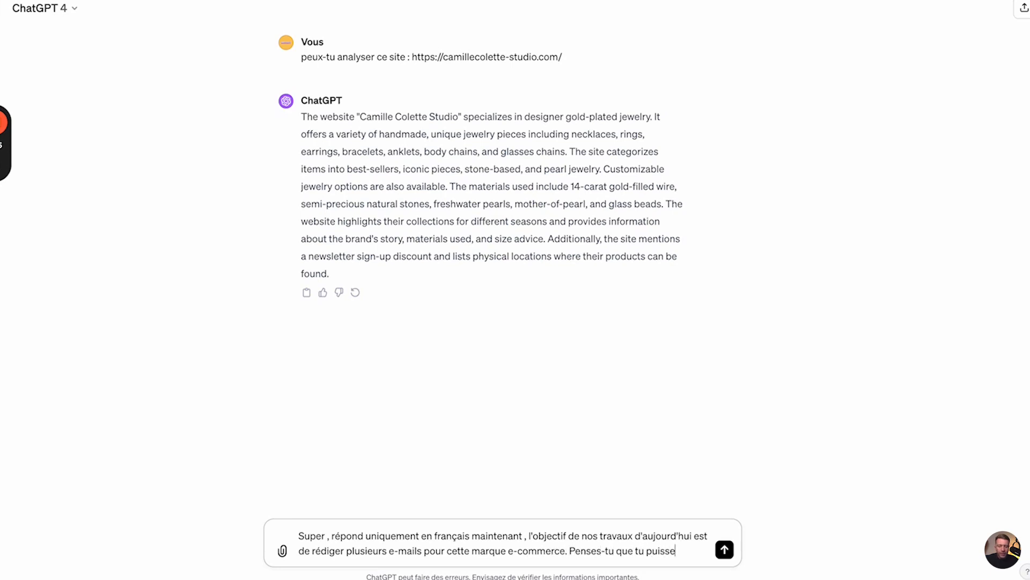
pyautogui.press('Return')
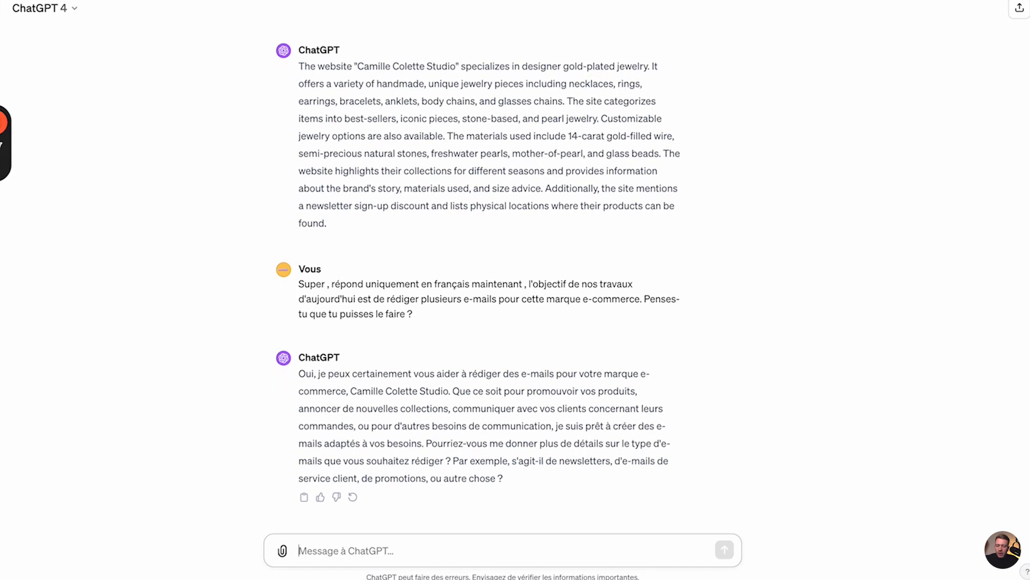
# Narrow the chat window to uncover the prompt document and review the templates on its EMAIL page
pyautogui.moveTo(0, 81); pyautogui.dragTo(315, 80)
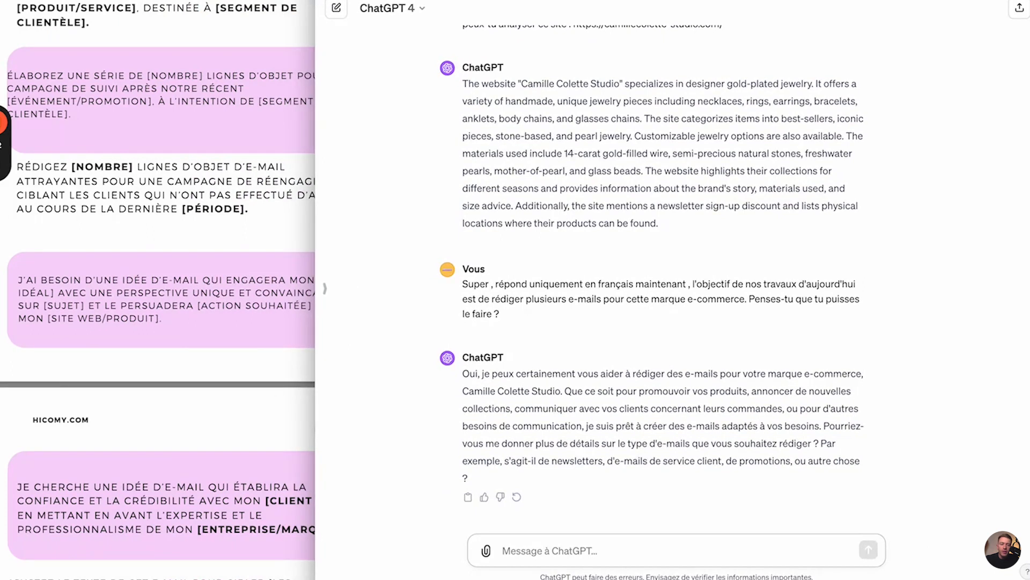
pyautogui.click(188, 143)
pyautogui.scroll(3, 188, 143)
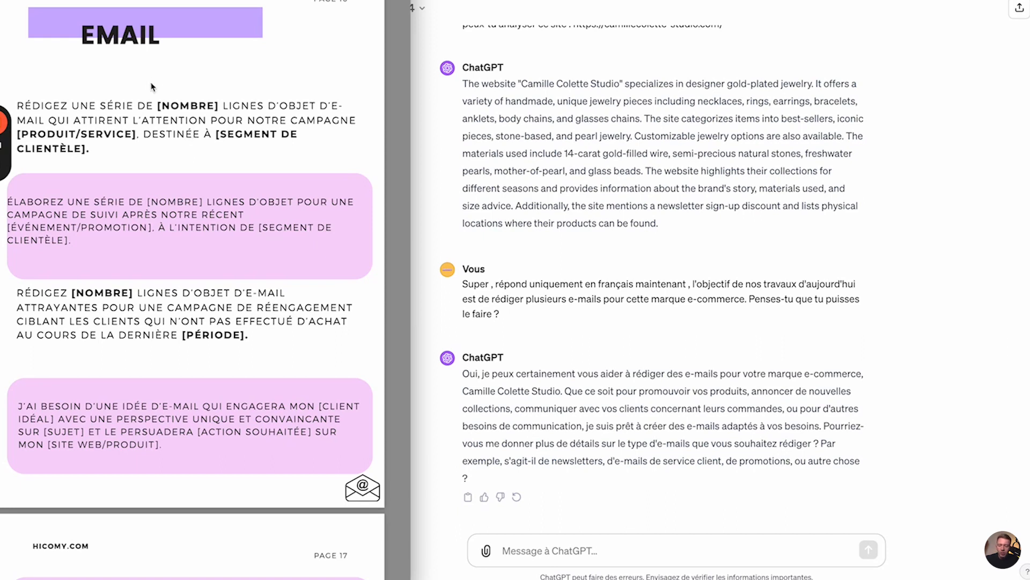
pyautogui.moveTo(158, 105); pyautogui.dragTo(217, 105)
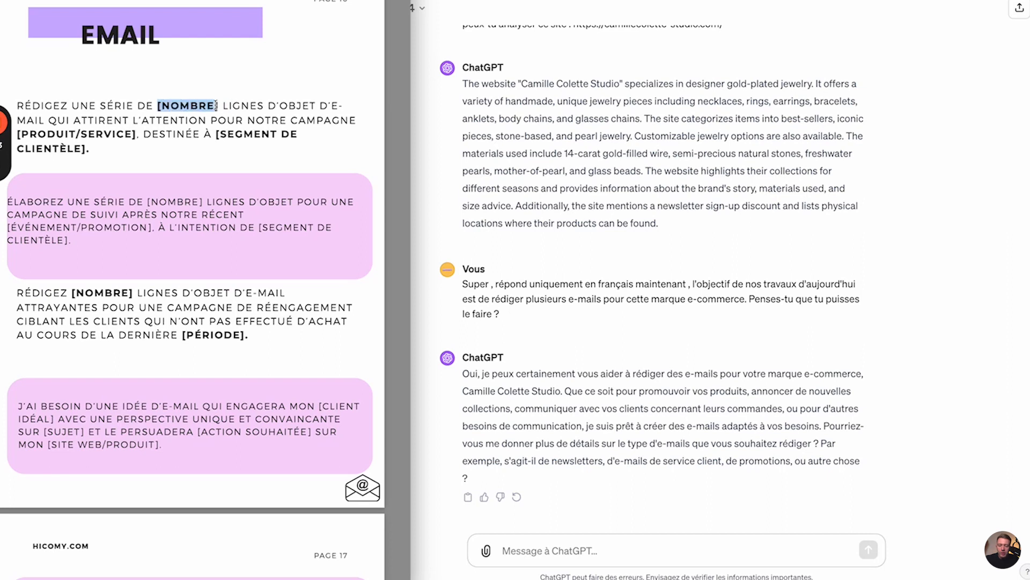
pyautogui.click(221, 134)
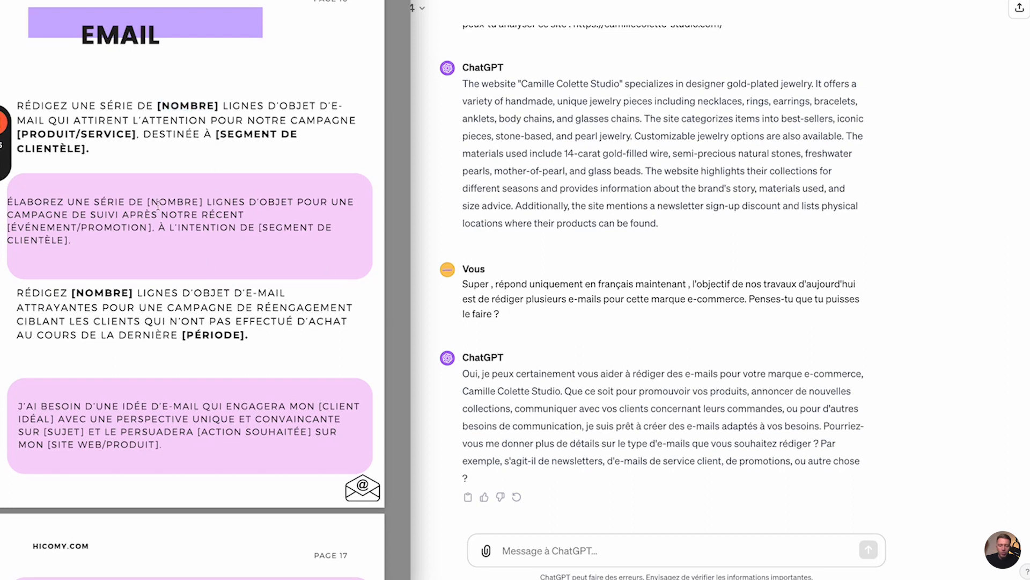
pyautogui.scroll(-1, 158, 205)
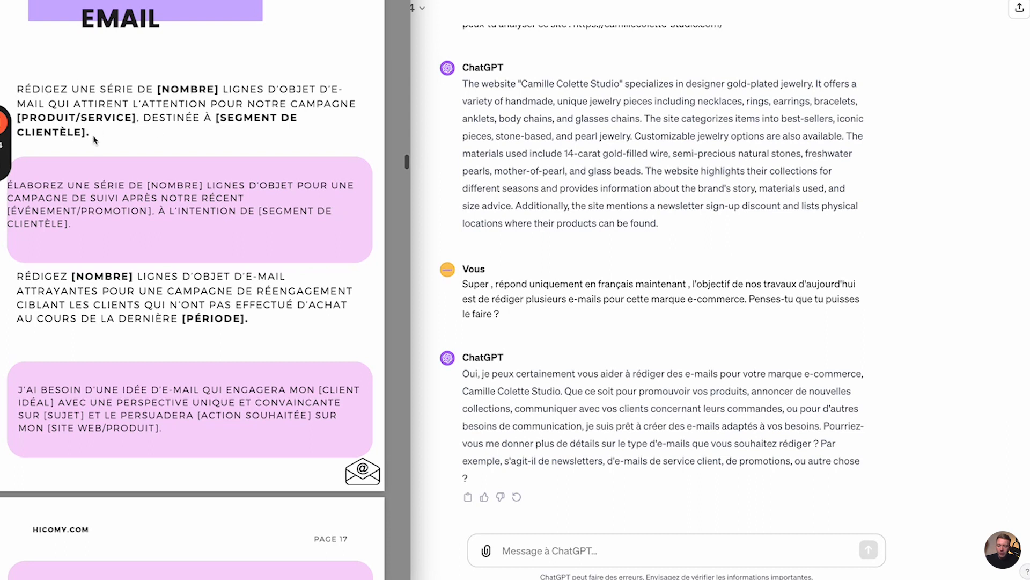
# Copy the first EMAIL template, "Rédigez une série de [NOMBRE] lignes d'objet d'e-mail", from the document into the ChatGPT message
pyautogui.moveTo(89, 133); pyautogui.dragTo(20, 91)
pyautogui.hotkey('ctrl', 'c')
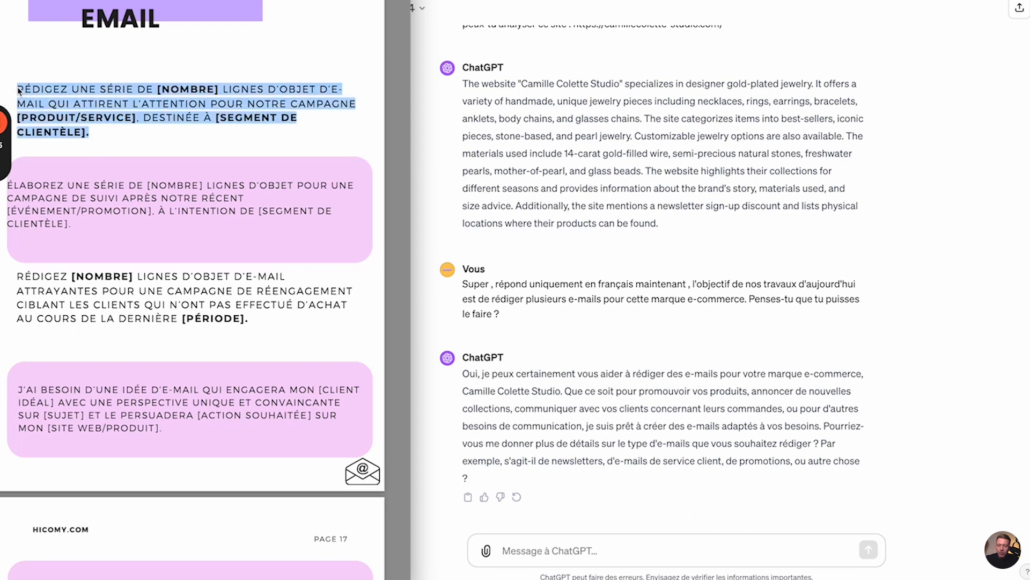
pyautogui.click(527, 543)
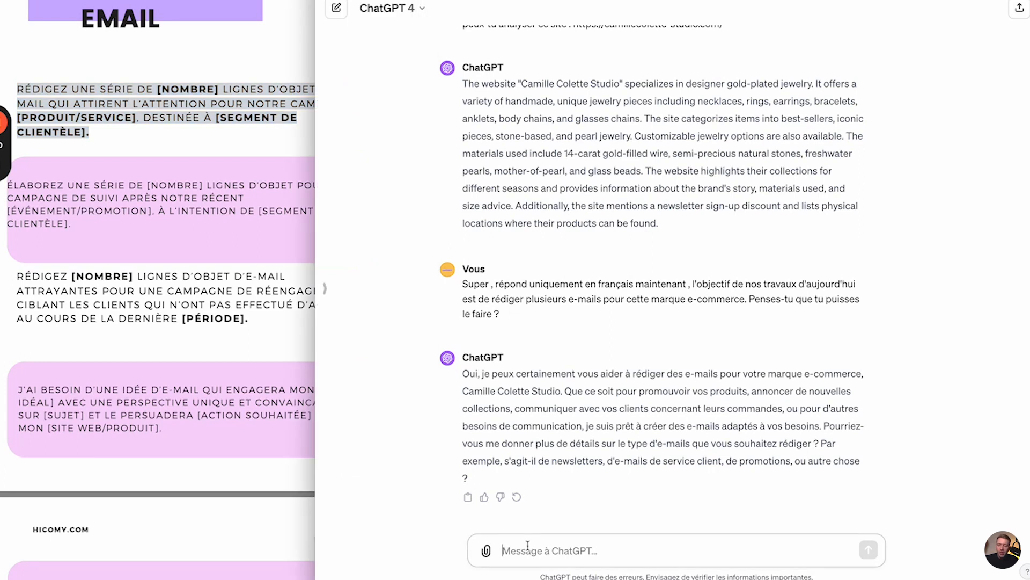
pyautogui.hotkey('ctrl', 'v')
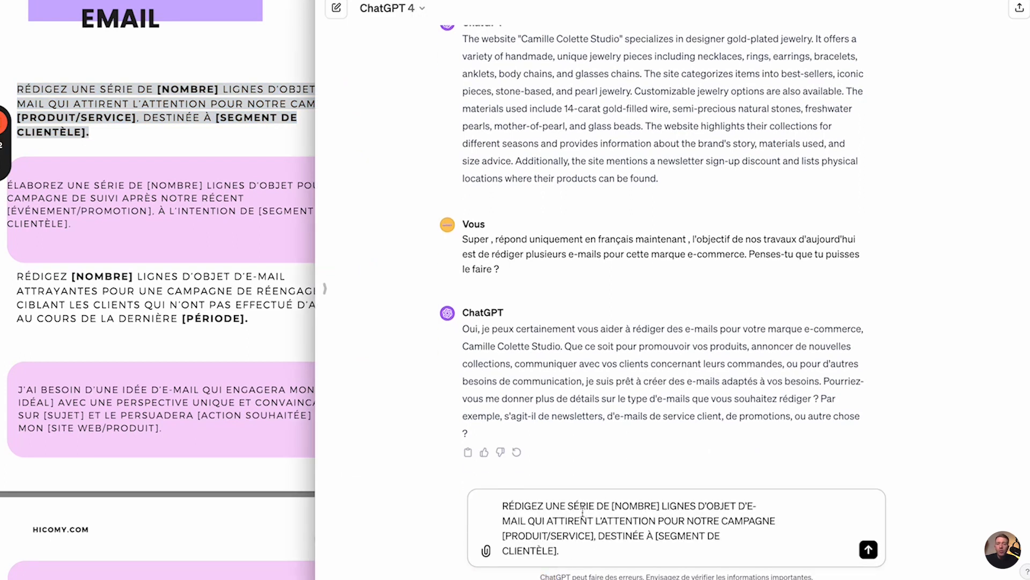
# In the pasted prompt, replace [NOMBRE] with 5 and [PRODUIT/SERVICE] with "PANIER ABANDONNé"
pyautogui.moveTo(611, 501); pyautogui.dragTo(663, 500)
pyautogui.press('BackSpace')
pyautogui.write('5')
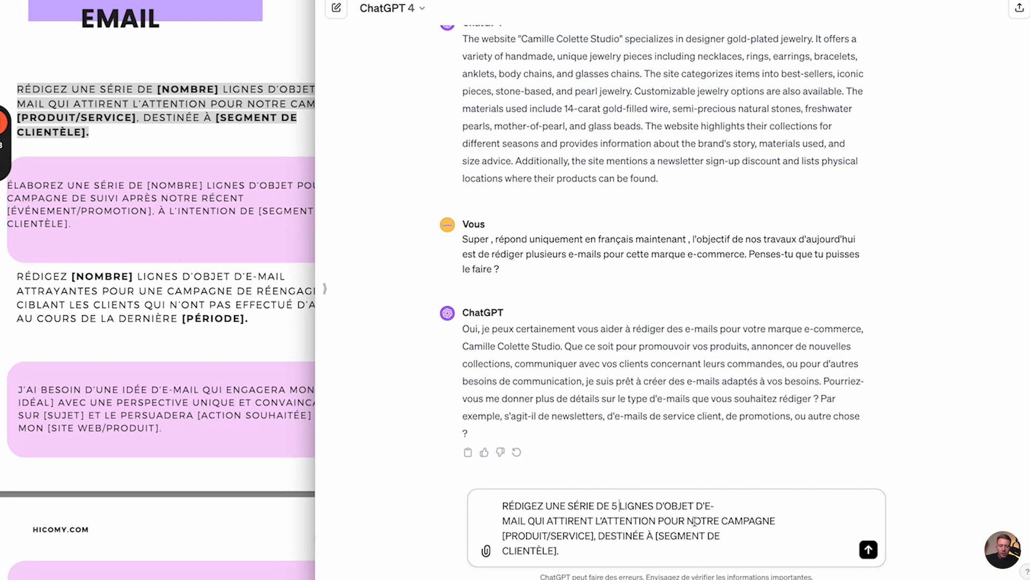
pyautogui.moveTo(594, 535); pyautogui.dragTo(500, 533)
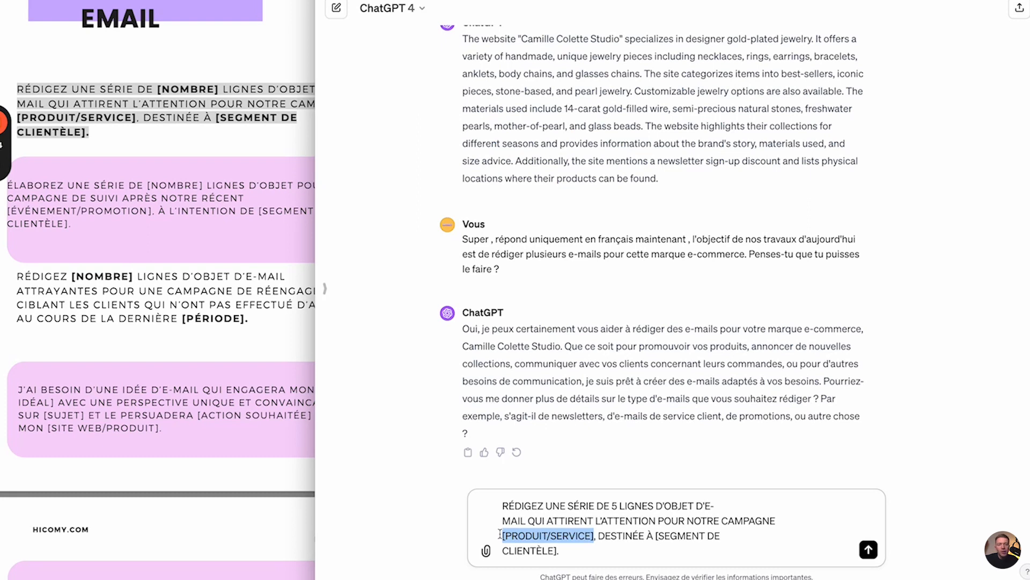
pyautogui.write('PANIER ABANDONNé')
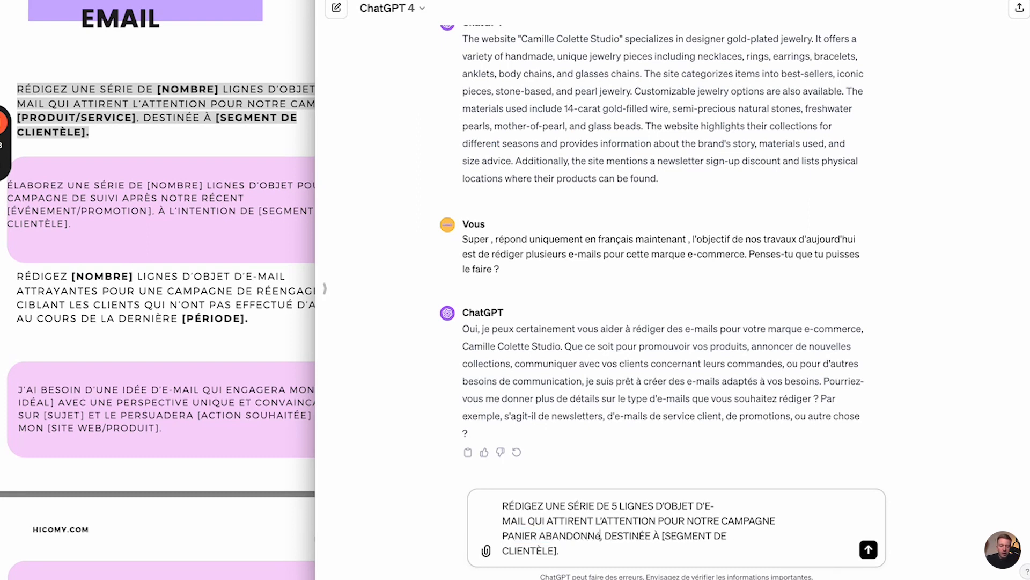
# Replace [SEGMENT DE CLIENTÈLE] with "Ma clientele de camille colette studio" and send the prompt
pyautogui.moveTo(660, 536); pyautogui.dragTo(561, 551)
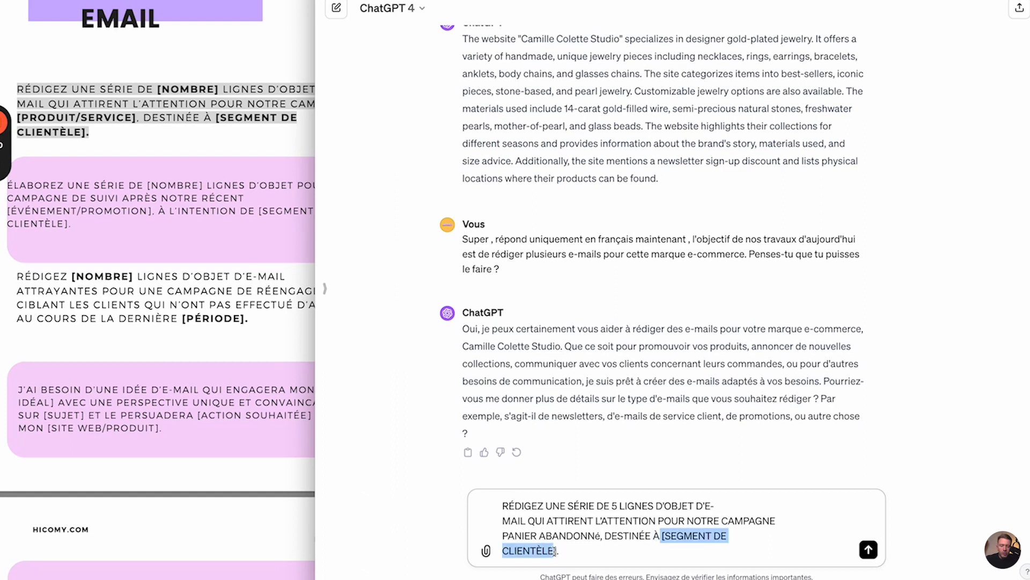
pyautogui.press('BackSpace')
pyautogui.write('ME')
pyautogui.write('entle de camille o.')
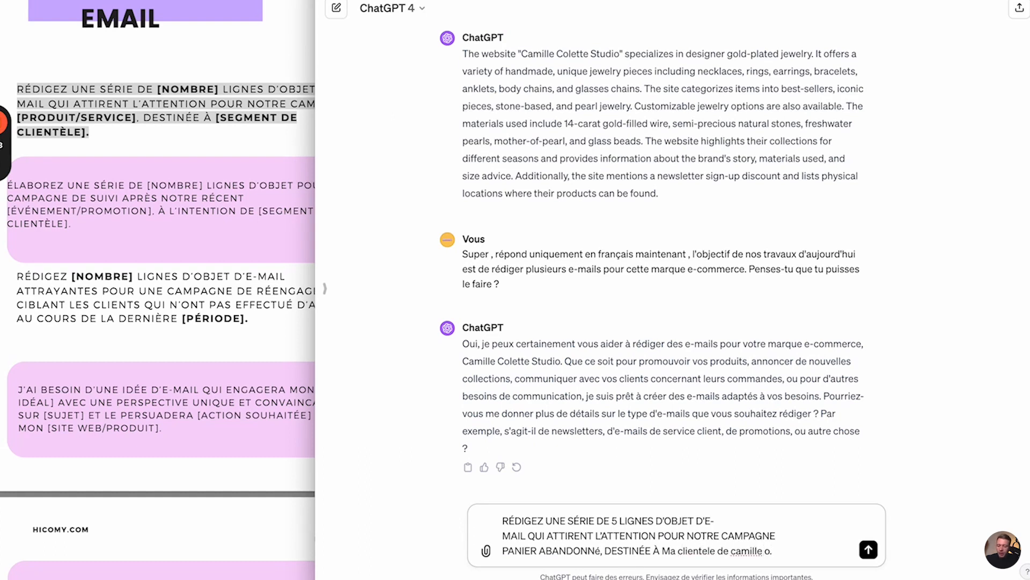
pyautogui.write('olette studio')
pyautogui.press('Return')
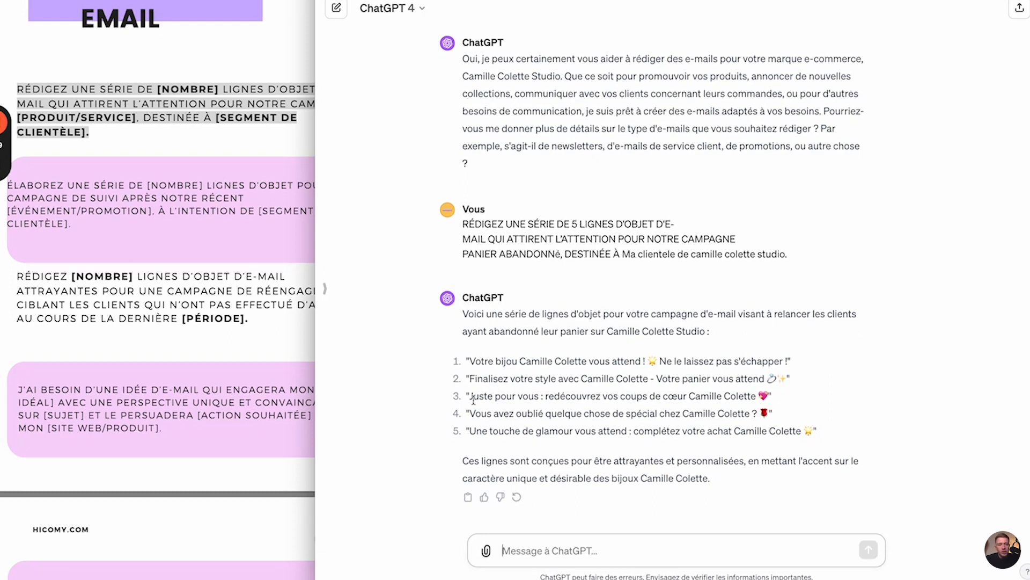
# Copy the template "J'ai besoin d'une idée d'e-mail qui engagera mon [CLIENT IDÉAL]" from the prompt document into the ChatGPT message
pyautogui.click(228, 350)
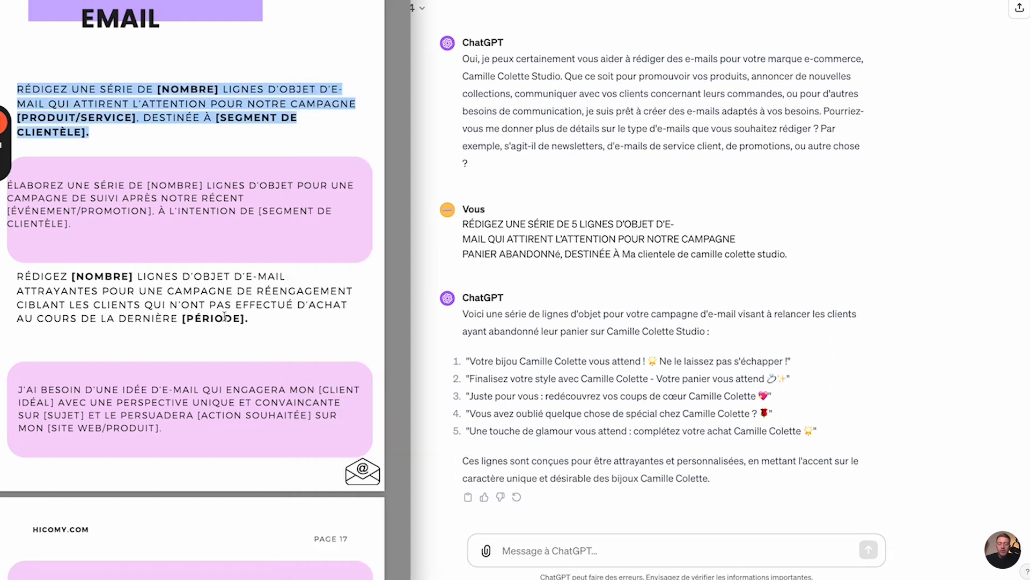
pyautogui.scroll(-5, 224, 316)
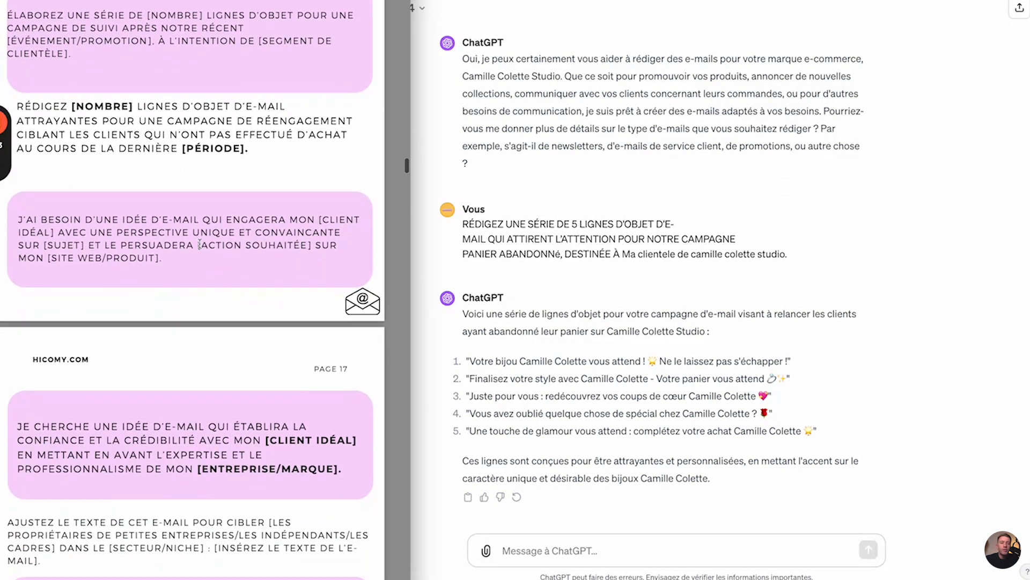
pyautogui.moveTo(18, 219); pyautogui.dragTo(169, 263)
pyautogui.hotkey('ctrl', 'c')
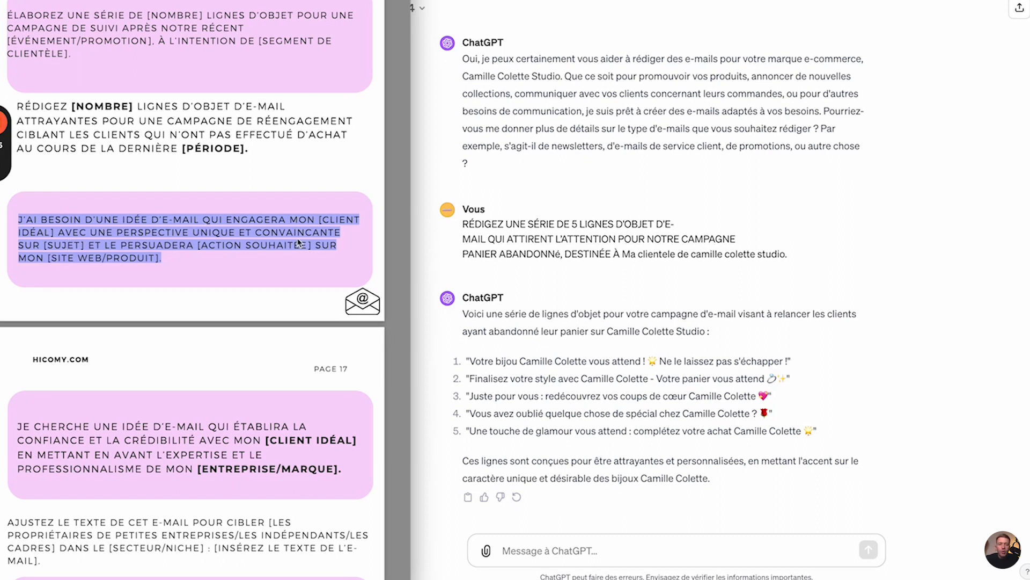
pyautogui.click(541, 556)
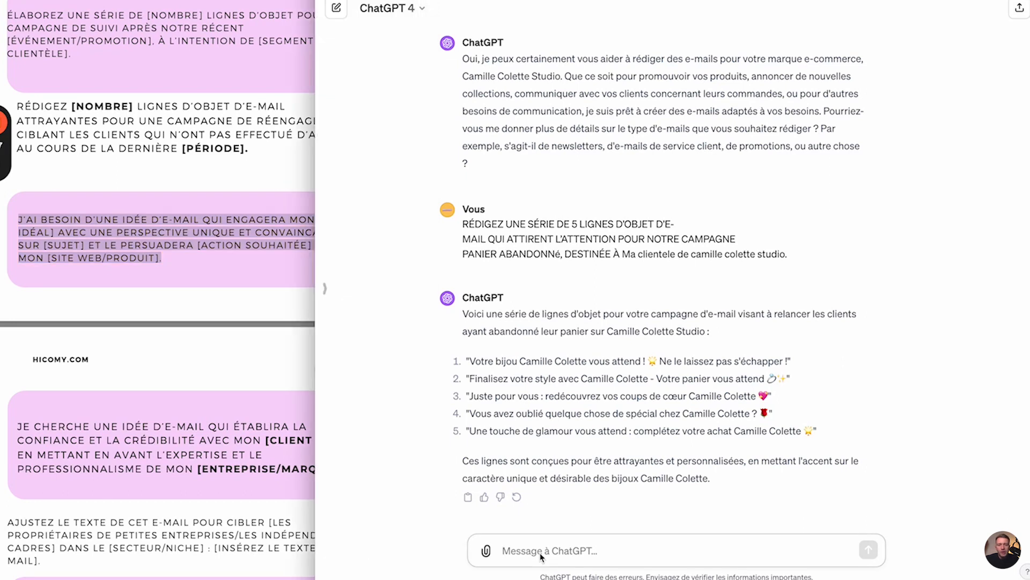
pyautogui.hotkey('ctrl', 'v')
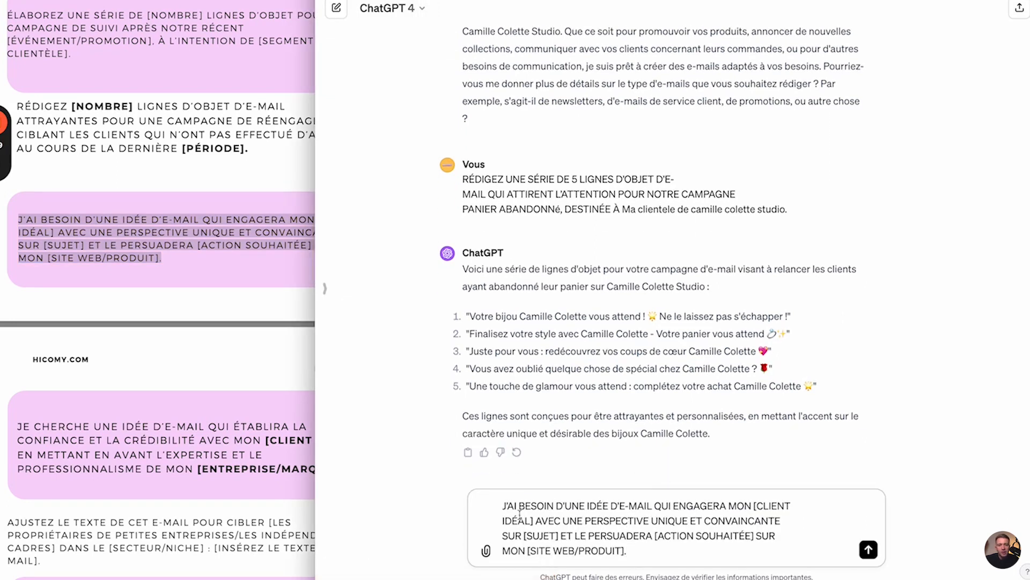
# In the pasted prompt, replace [CLIENT IDÉAL] with "UNE FEMME eNTRE 18 et 40 ans"
pyautogui.moveTo(535, 519); pyautogui.dragTo(752, 503)
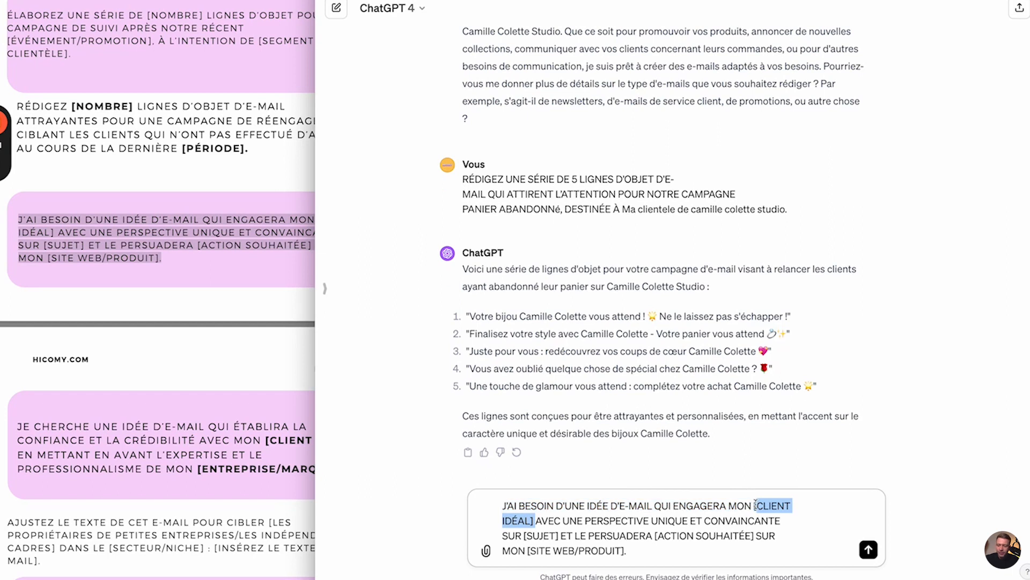
pyautogui.press('BackSpace')
pyautogui.press('BackSpace')
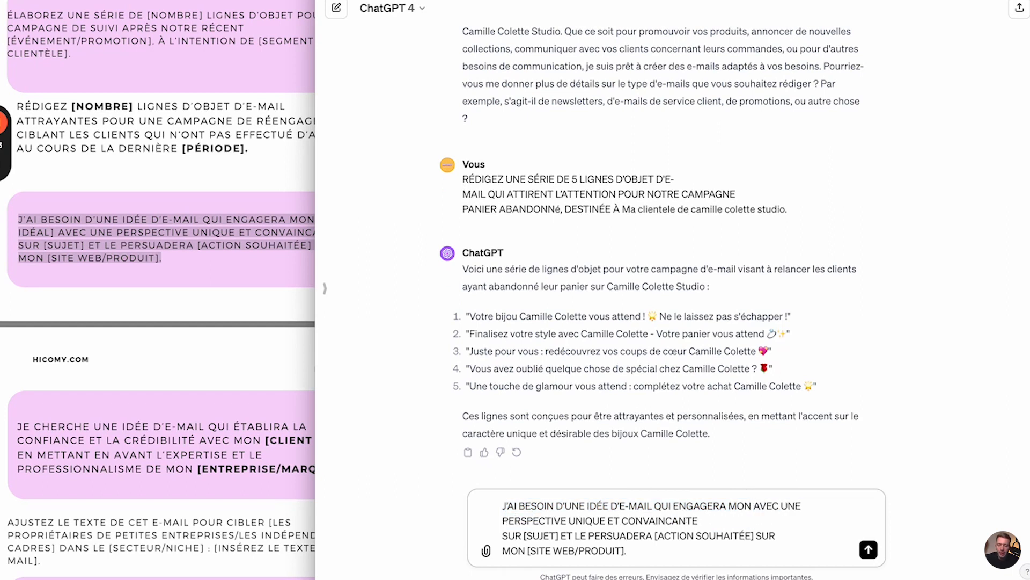
pyautogui.write('UNE FEMME eNT')
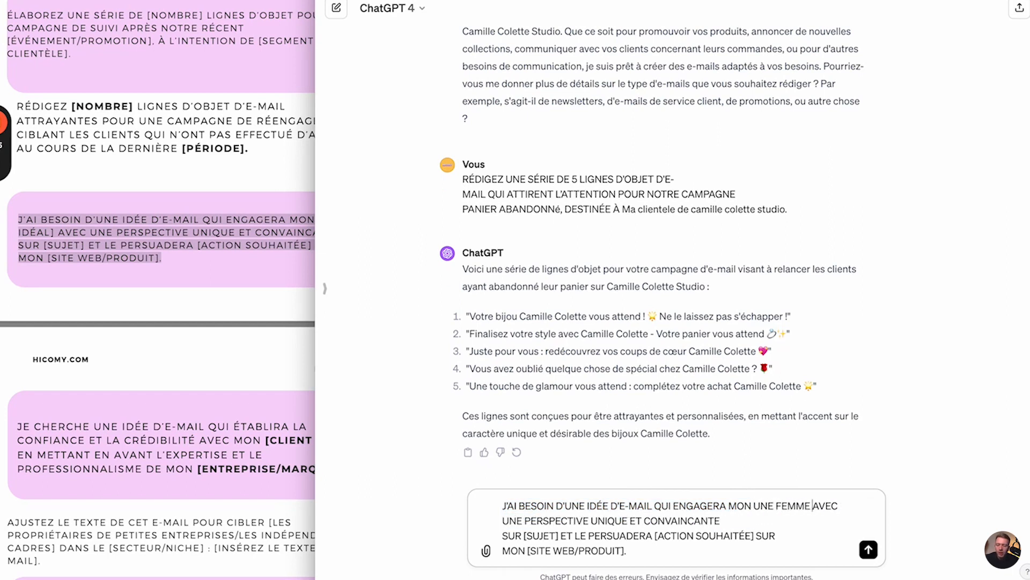
pyautogui.write('RE 18 et 40 ')
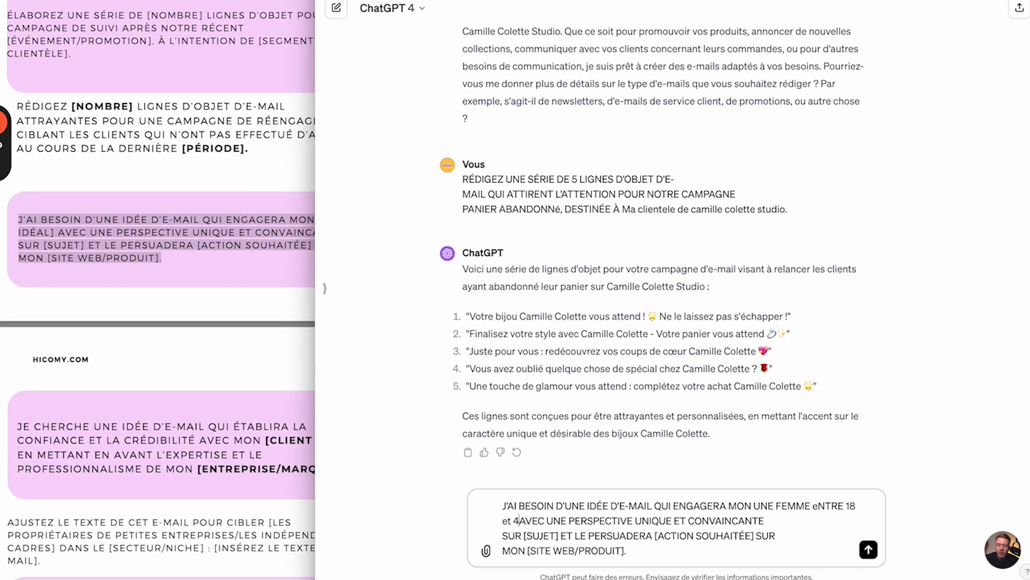
pyautogui.write('ans')
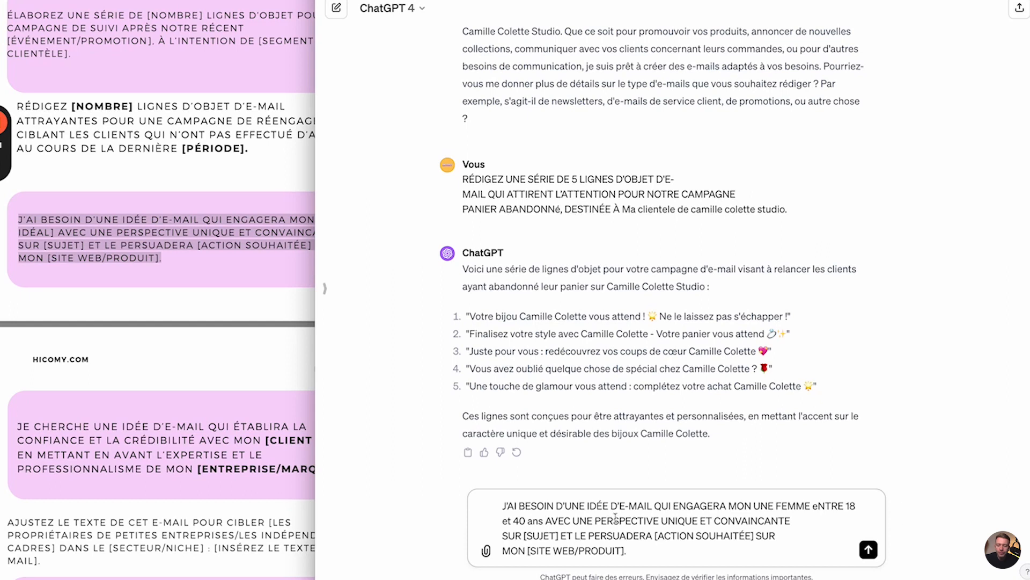
# Replace the [SUJET] placeholder with "Les bien fait de porter nos bijoux au quotidien"
pyautogui.moveTo(523, 535); pyautogui.dragTo(560, 535)
pyautogui.write('Les bien fait de porter nos')
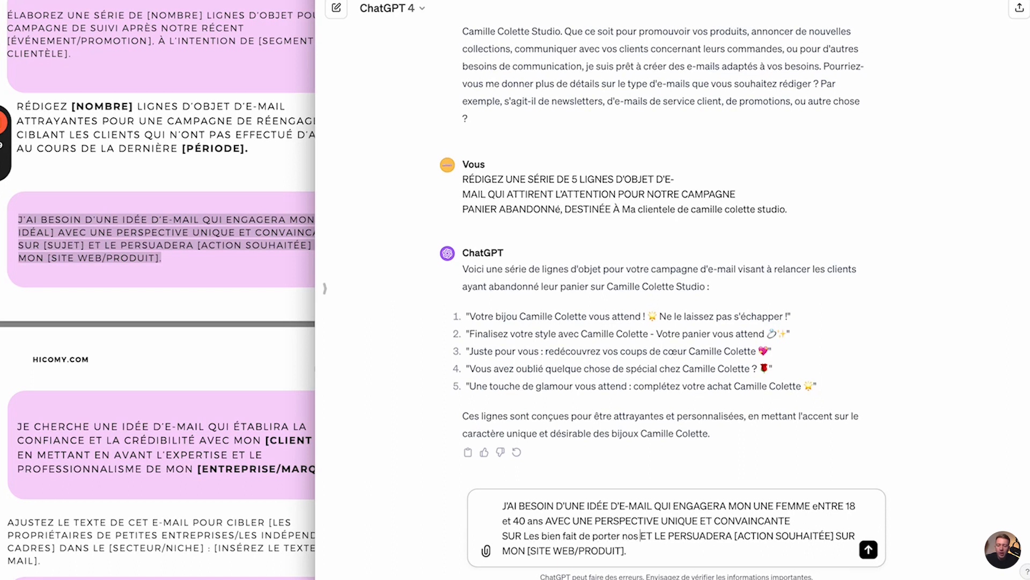
pyautogui.write(' bijoux au quotidien')
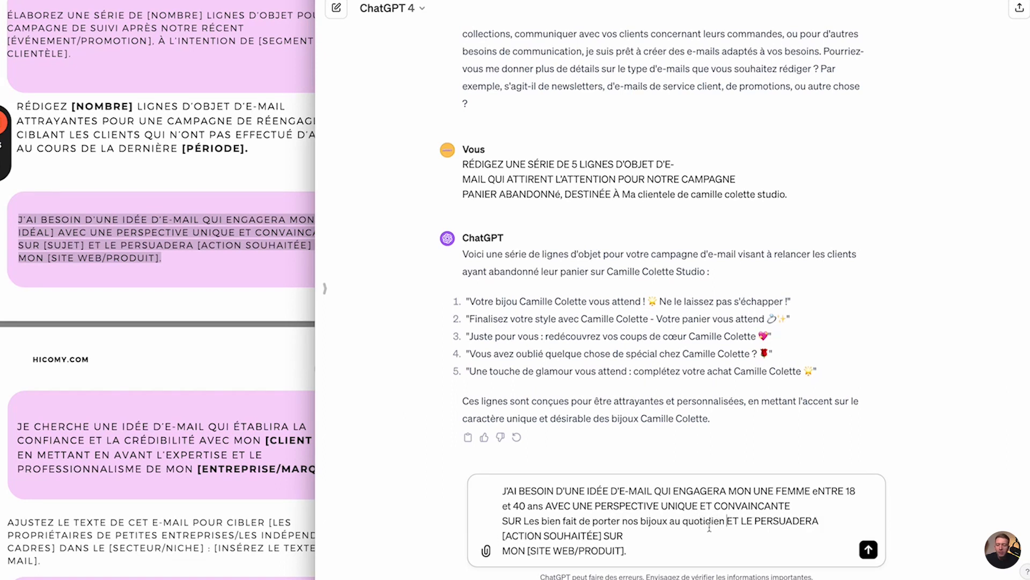
# Replace the [ACTION SOUHAITÉE] placeholder with "d'acheter nos bijoux"
pyautogui.moveTo(501, 535); pyautogui.dragTo(604, 535)
pyautogui.write("c'acet")
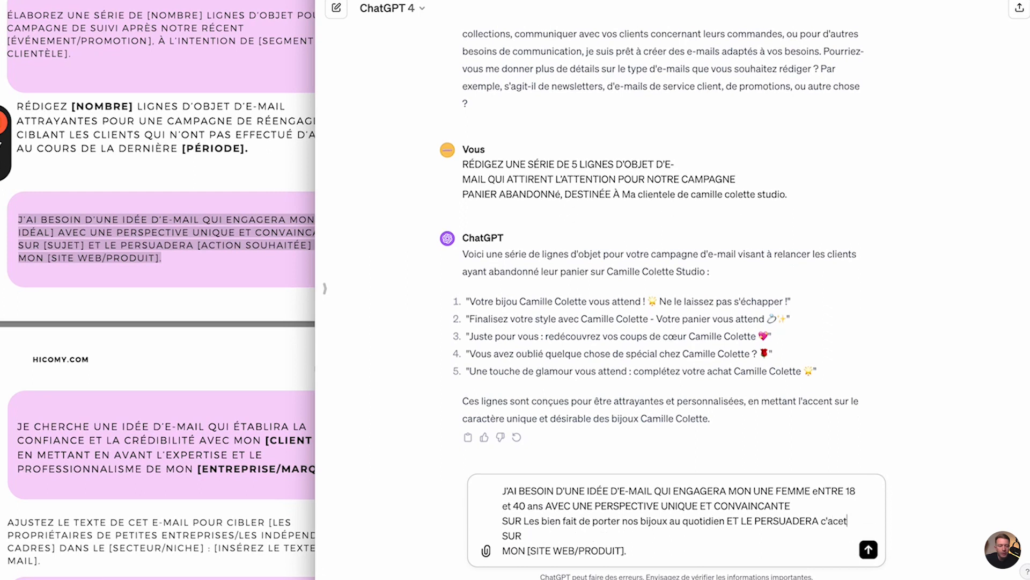
pyautogui.write('ter nos bijoux')
pyautogui.click(506, 535)
pyautogui.press('BackSpace')
pyautogui.write('d')
pyautogui.moveTo(528, 552); pyautogui.dragTo(627, 551)
pyautogui.press('BackSpace')
pyautogui.click(528, 0)
pyautogui.press('super+c')
pyautogui.click(559, 0)
pyautogui.press('super+v')
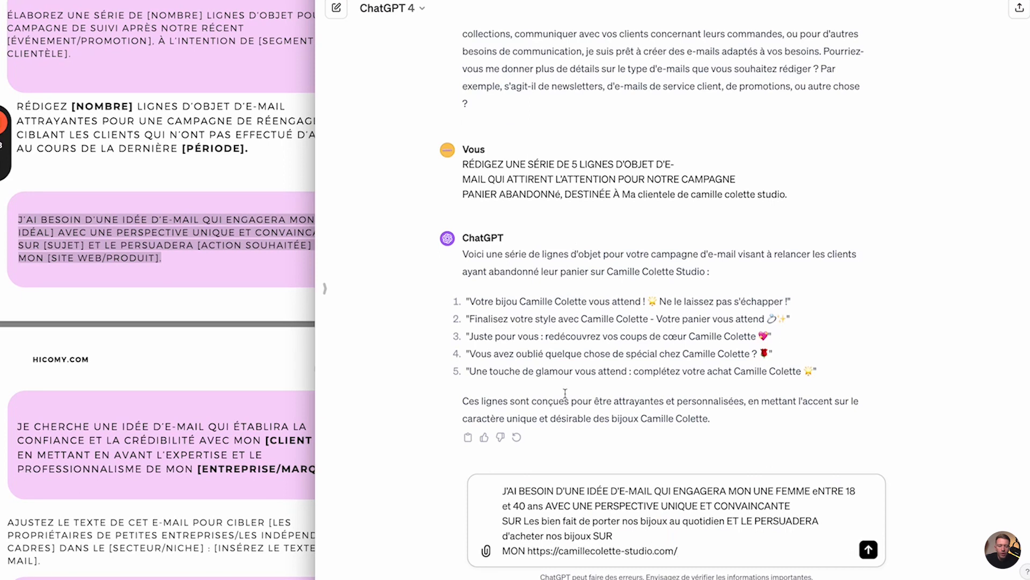
pyautogui.press('Return')
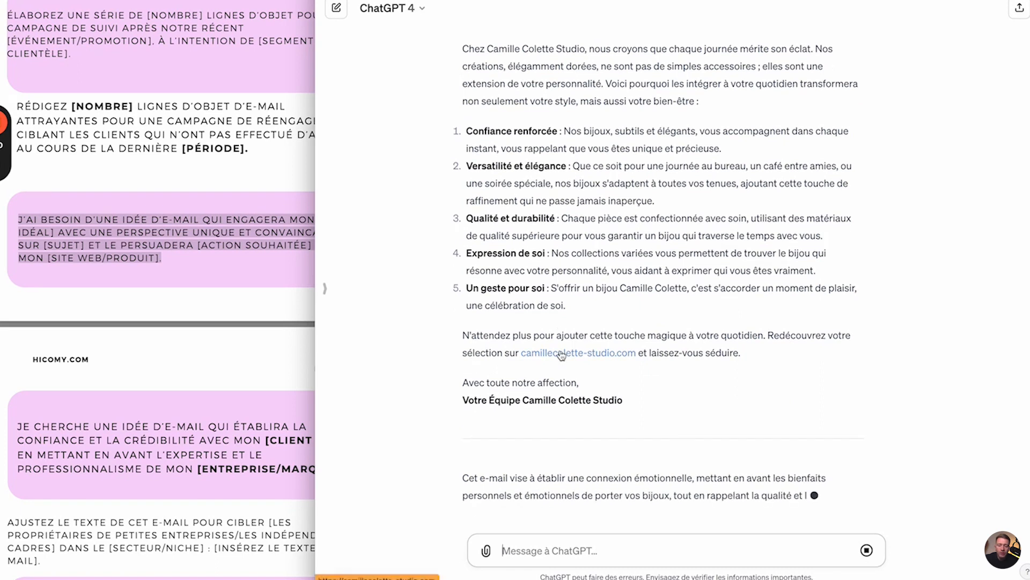
# Review the generated e-mail idea against its prompt and read the e-mail templates on page 17 of the document
pyautogui.scroll(4, 561, 356)
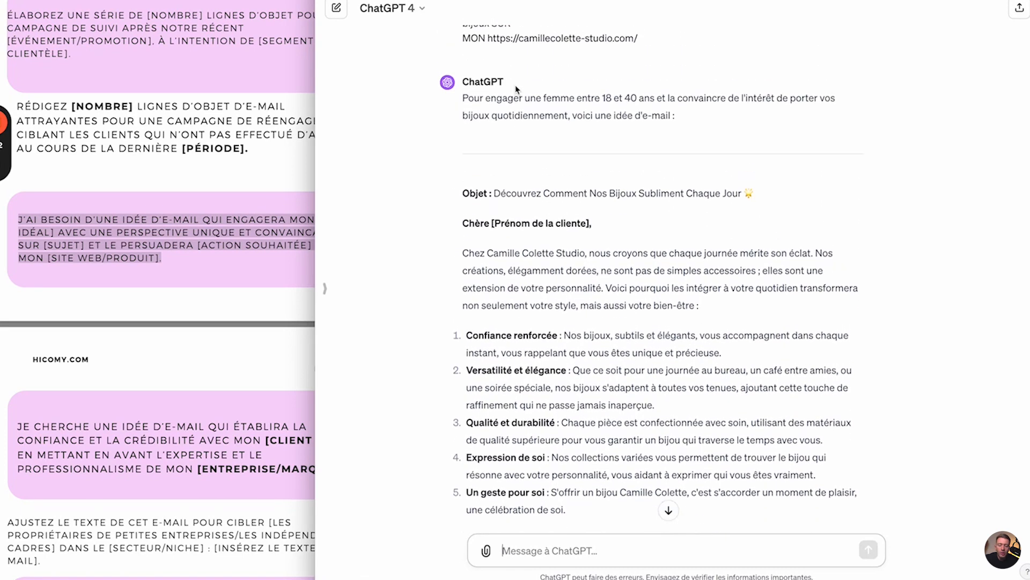
pyautogui.scroll(4, 517, 90)
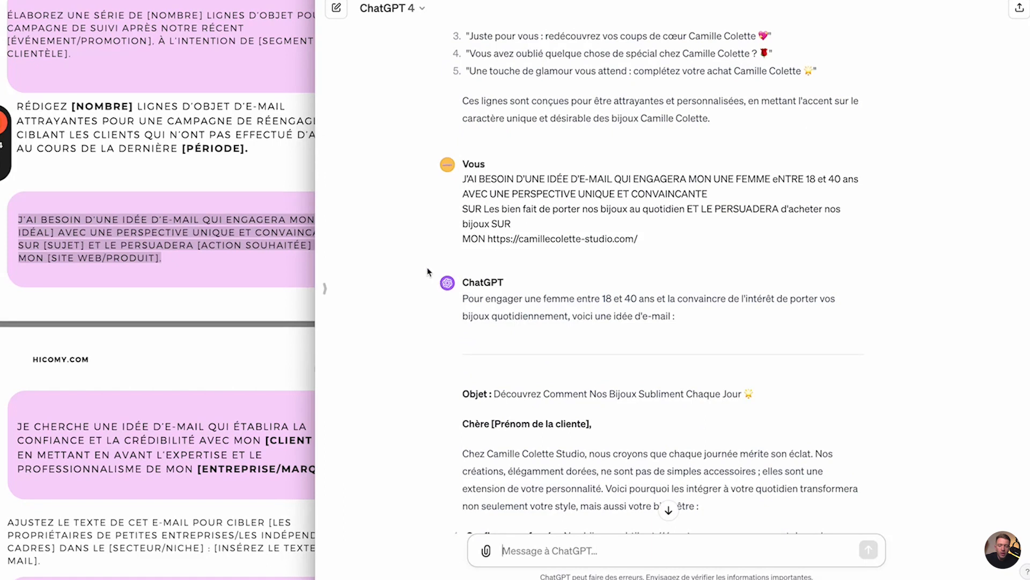
pyautogui.click(194, 260)
pyautogui.scroll(-5, 191, 259)
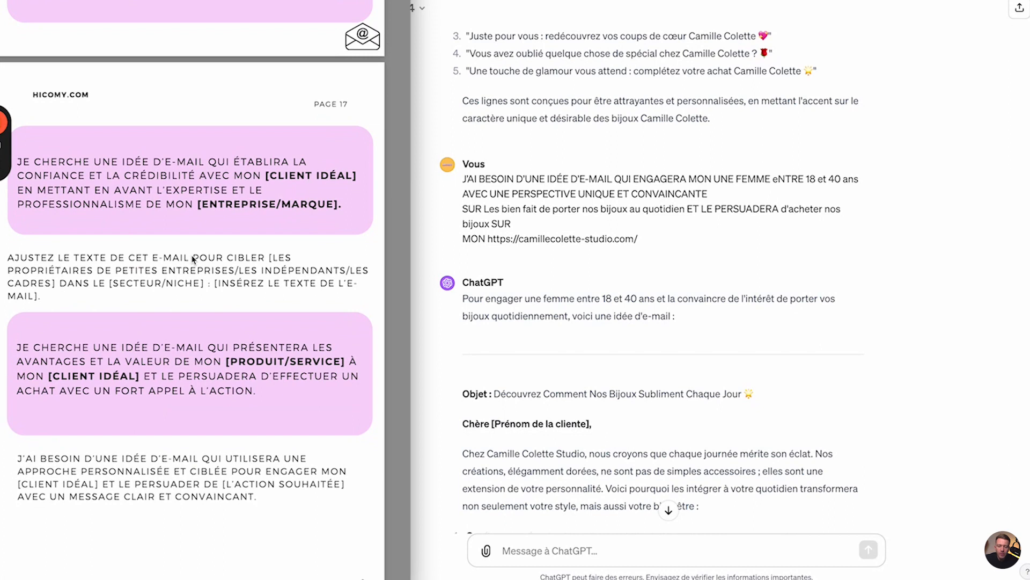
pyautogui.click(651, 336)
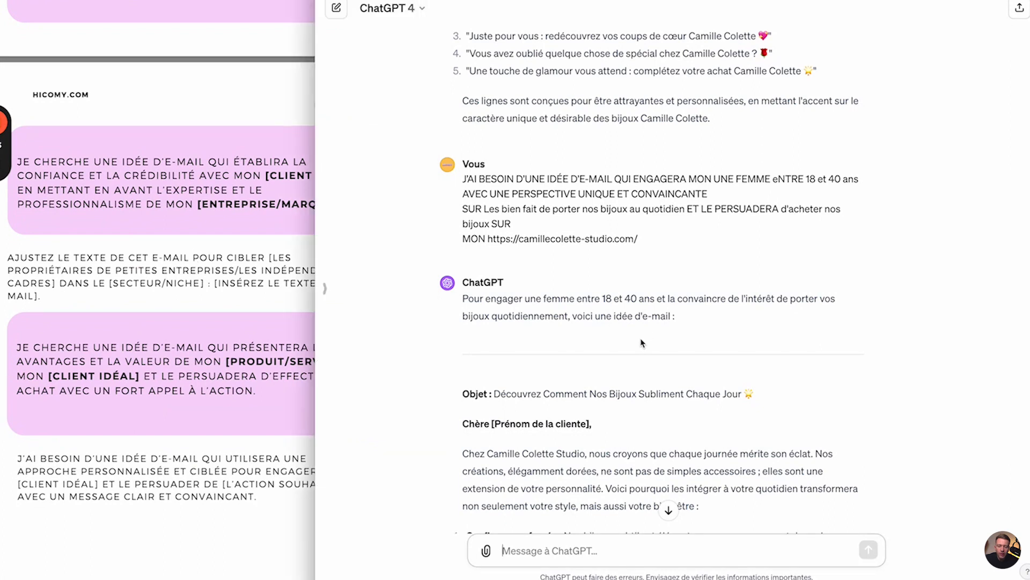
pyautogui.click(240, 362)
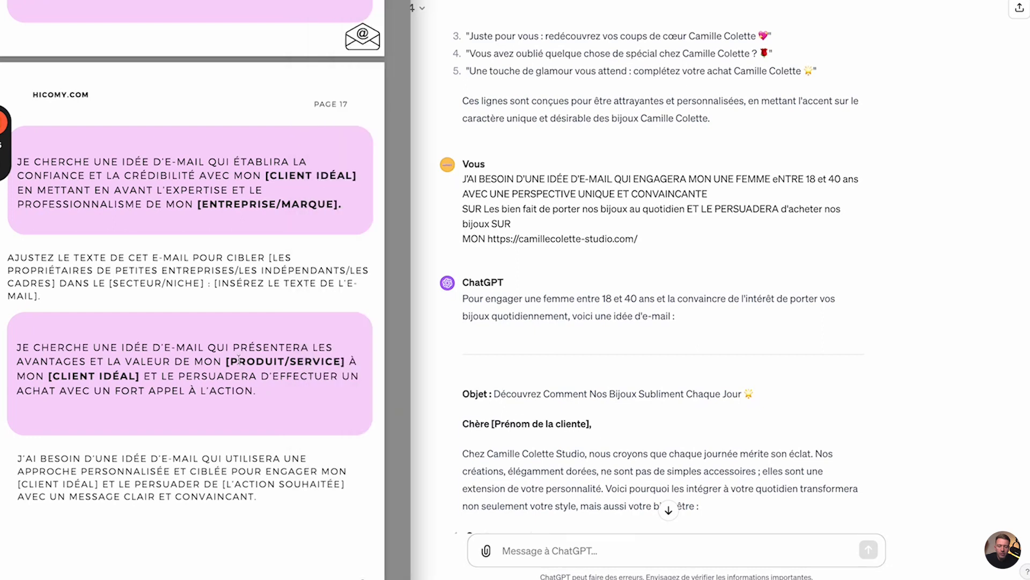
pyautogui.scroll(-1, 239, 360)
pyautogui.scroll(-1, 239, 359)
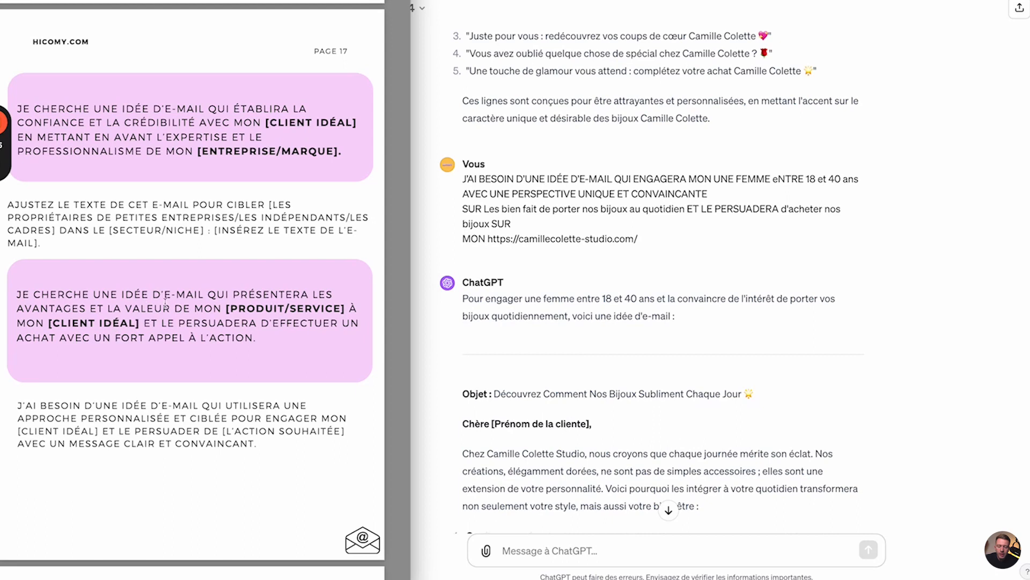
pyautogui.scroll(1, 570, 382)
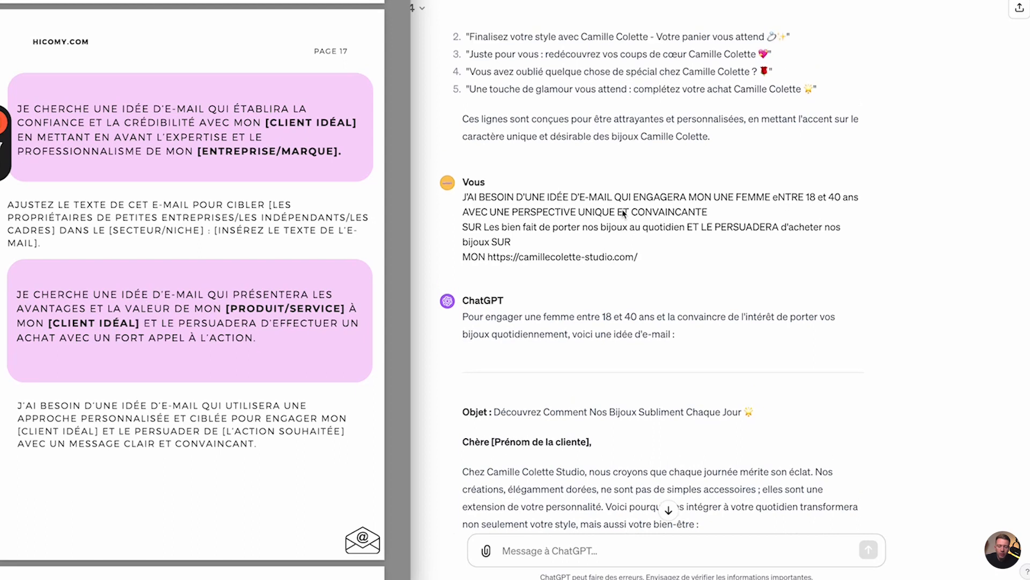
pyautogui.click(533, 214)
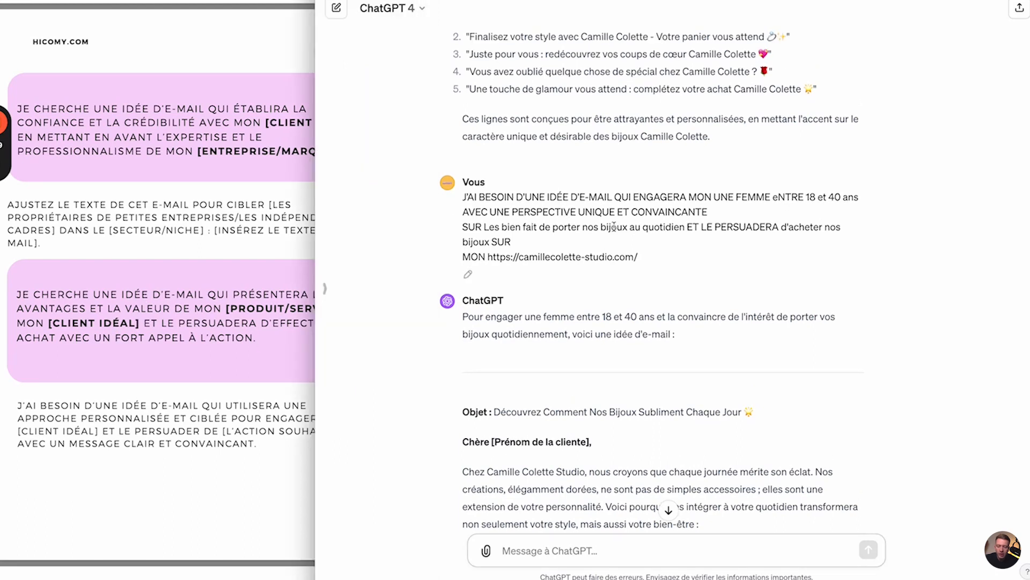
# Look through the e-mail templates on pages 18 to 20 of the prompt document, including the e-mail sequence template
pyautogui.click(136, 334)
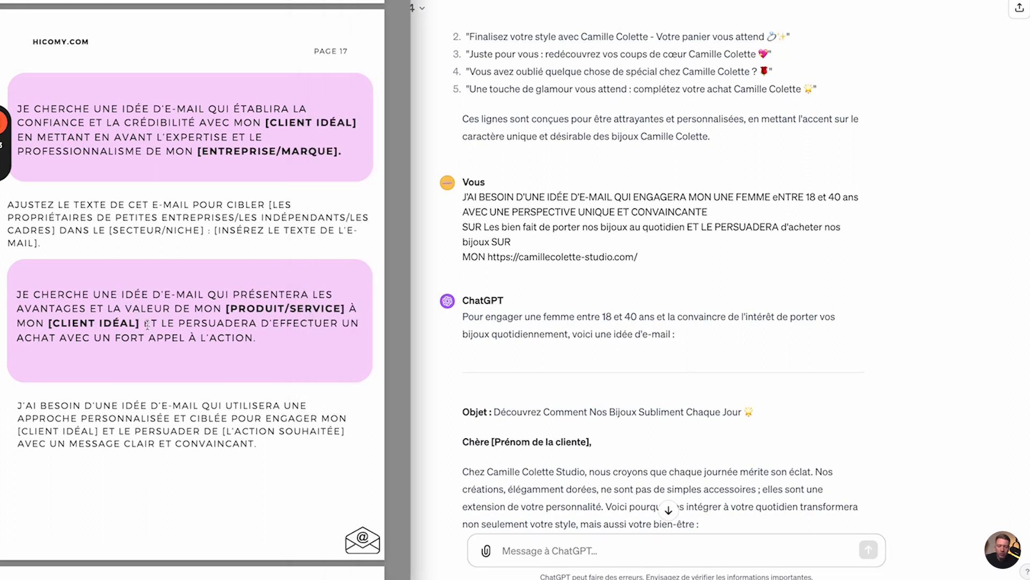
pyautogui.scroll(-10, 147, 325)
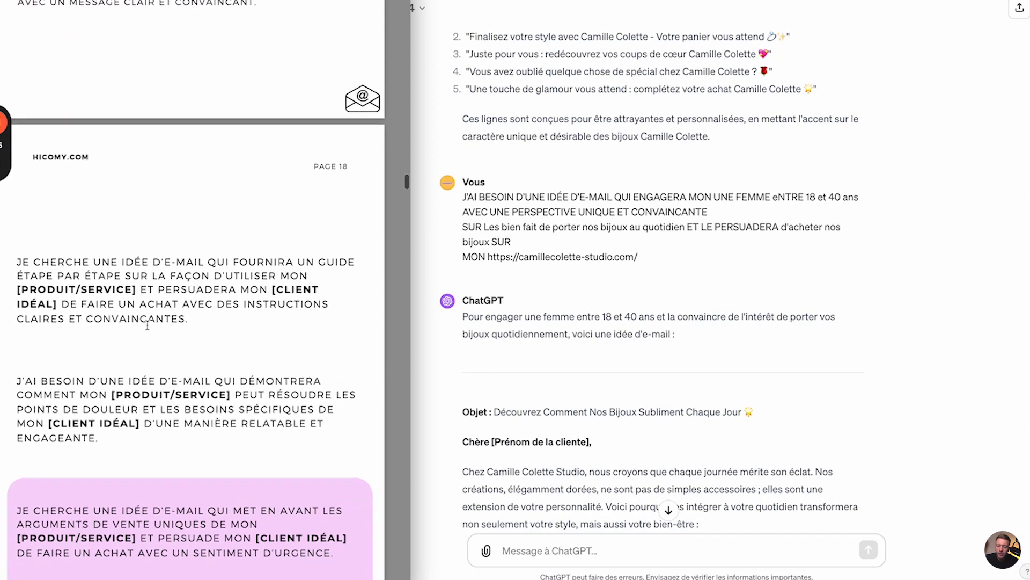
pyautogui.scroll(-8, 148, 324)
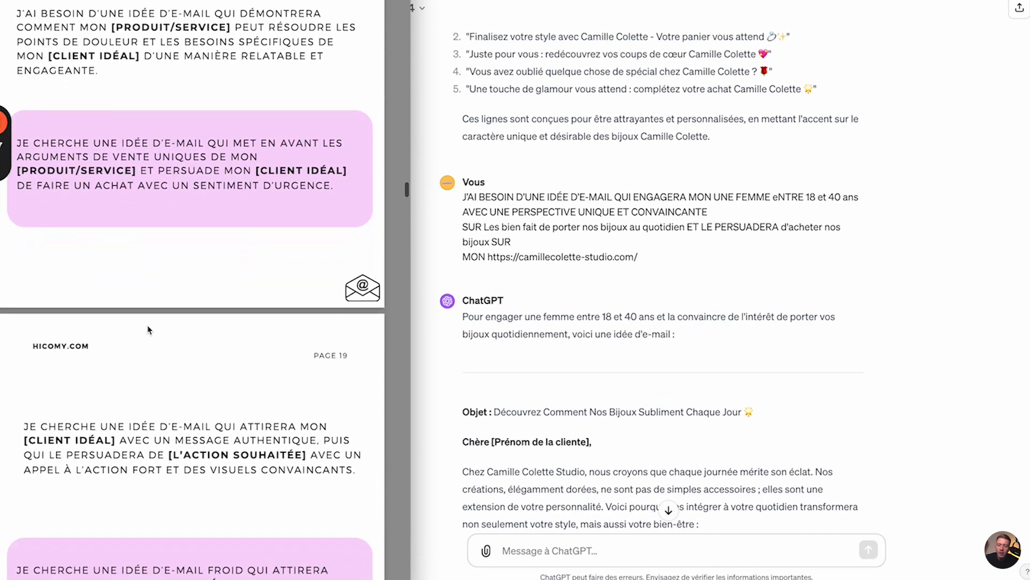
pyautogui.scroll(-8, 149, 330)
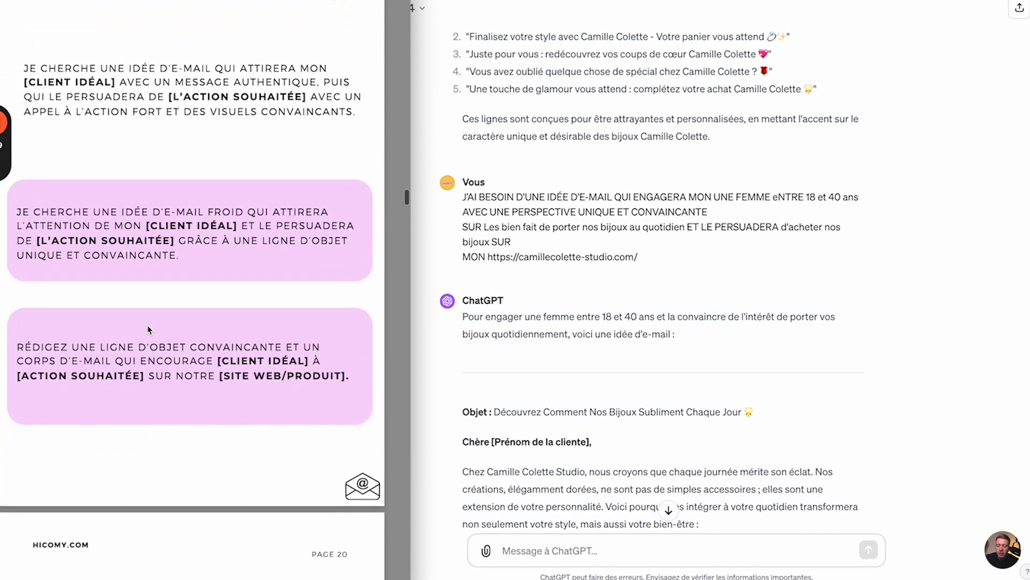
pyautogui.scroll(-11, 149, 329)
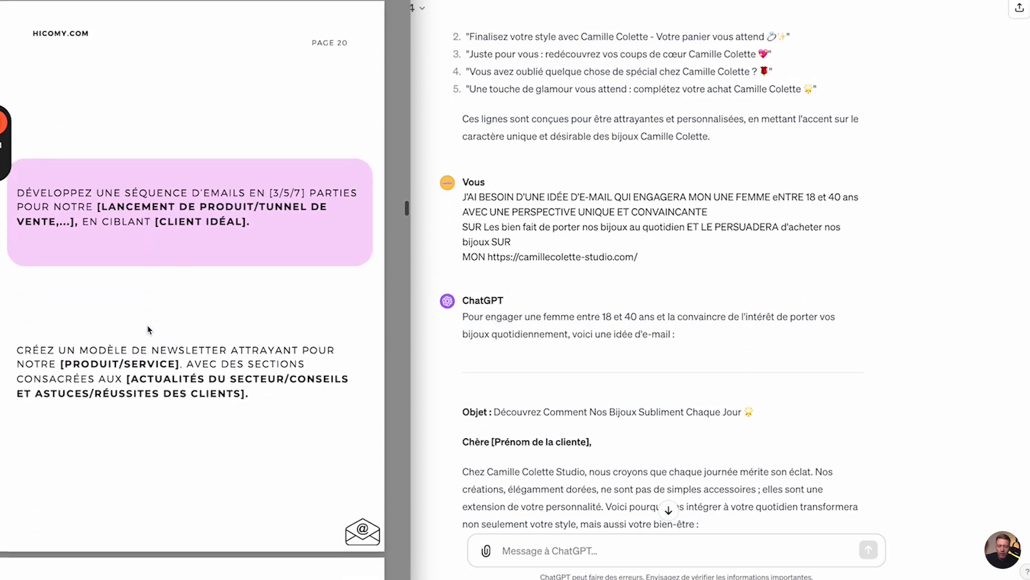
pyautogui.scroll(1, 148, 330)
pyautogui.scroll(1, 148, 329)
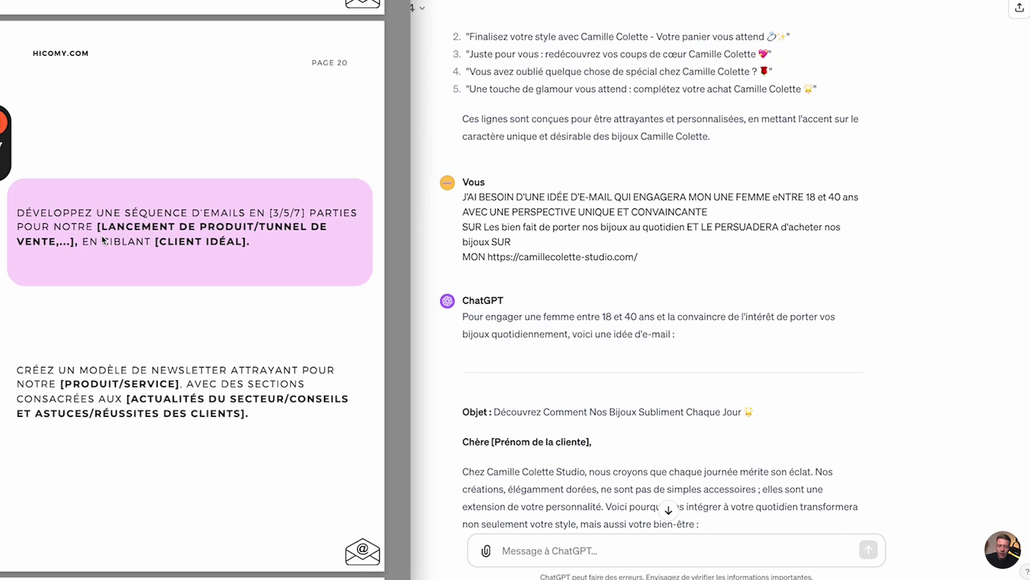
pyautogui.scroll(7, 104, 240)
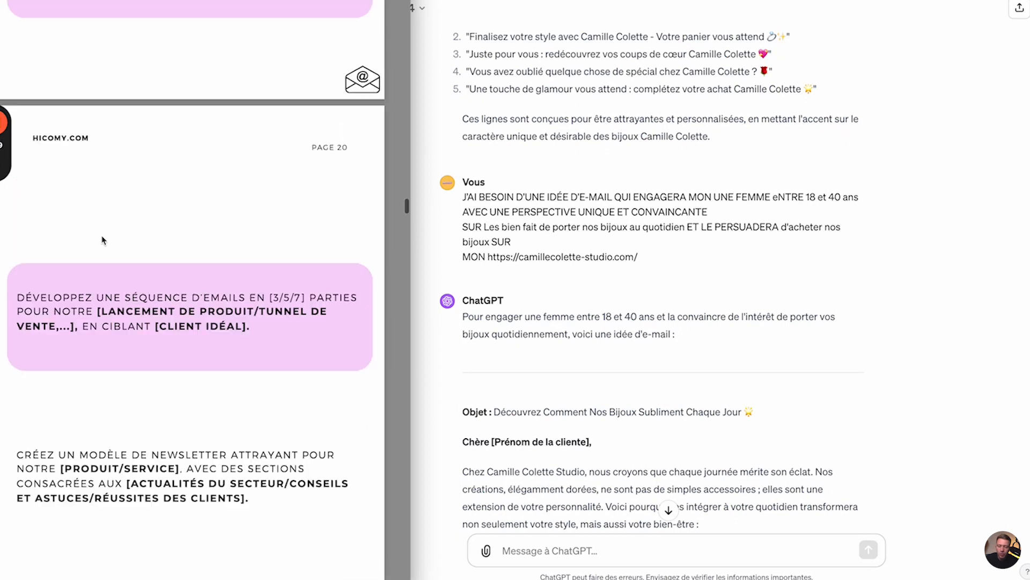
pyautogui.scroll(4, 103, 240)
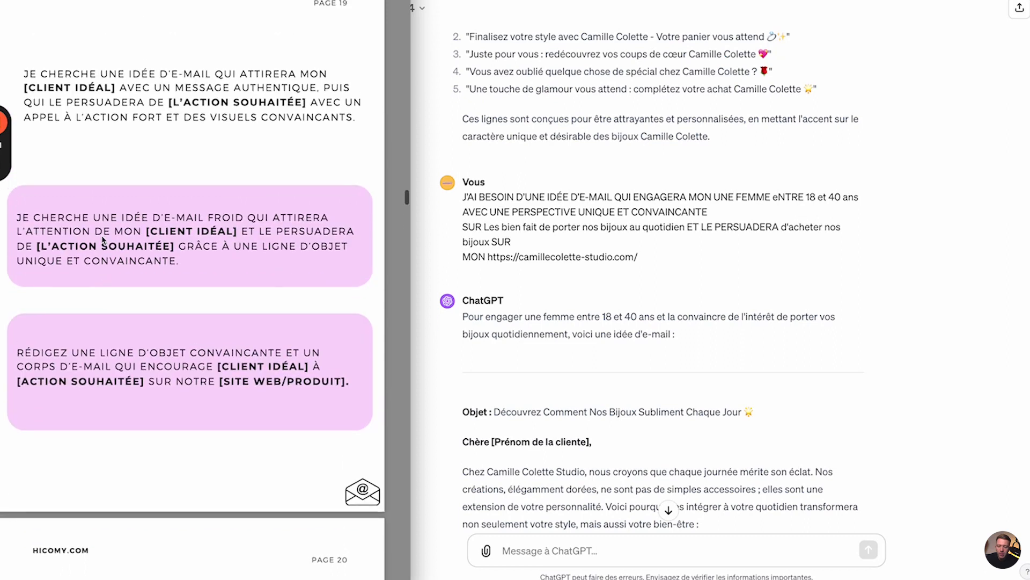
pyautogui.scroll(7, 102, 237)
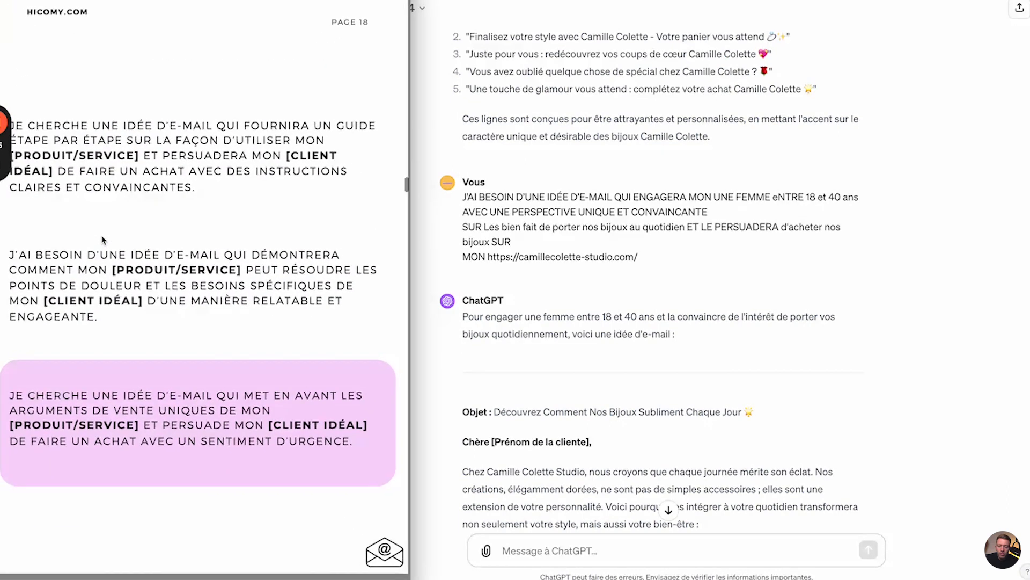
pyautogui.scroll(-10, 102, 240)
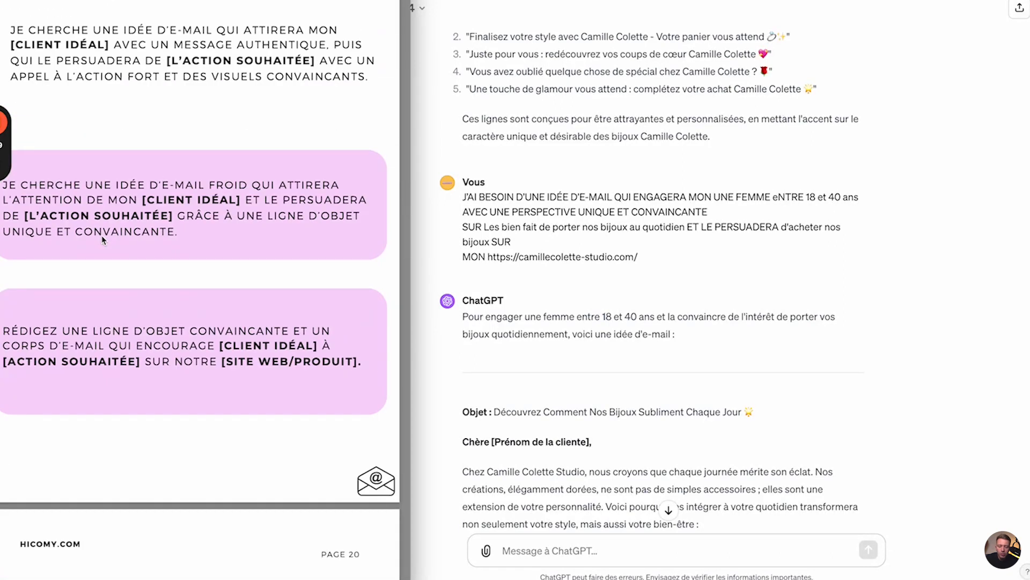
pyautogui.scroll(-10, 102, 237)
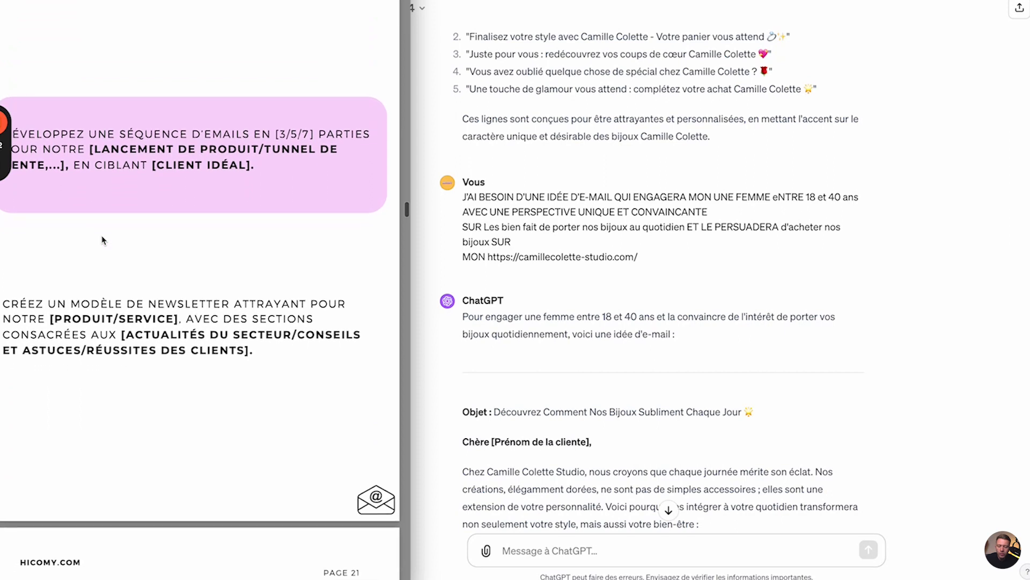
pyautogui.scroll(3, 102, 237)
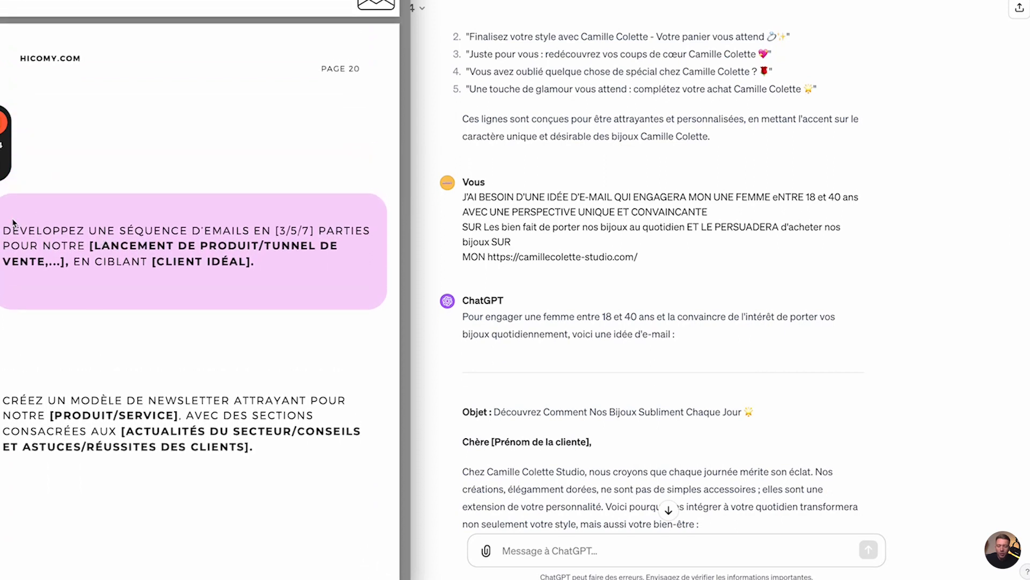
# Copy the e-mail sequence template from page 20 of the prompt document into the ChatGPT message
pyautogui.moveTo(7, 232); pyautogui.dragTo(253, 268)
pyautogui.hotkey('ctrl', 'c')
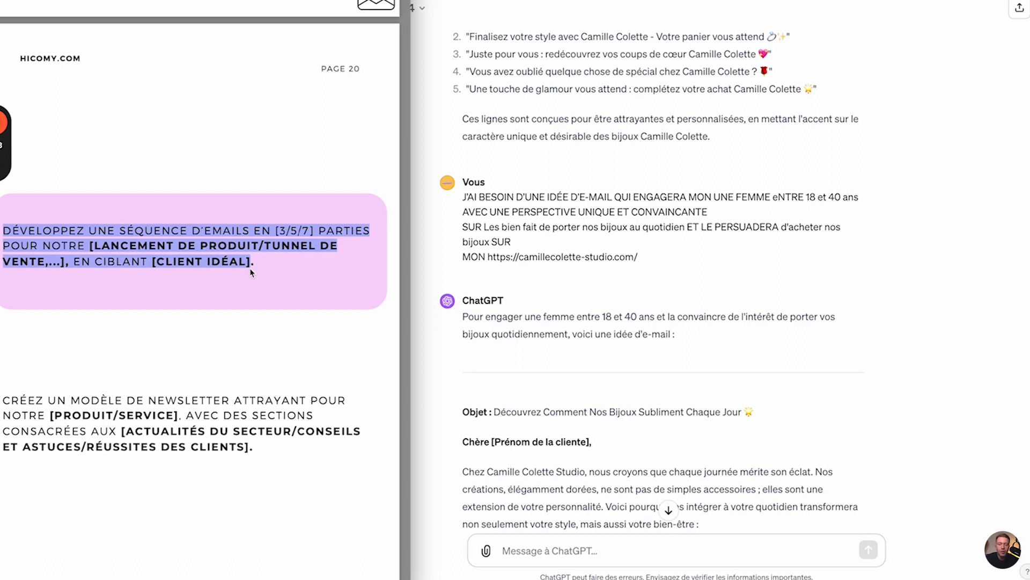
pyautogui.click(593, 483)
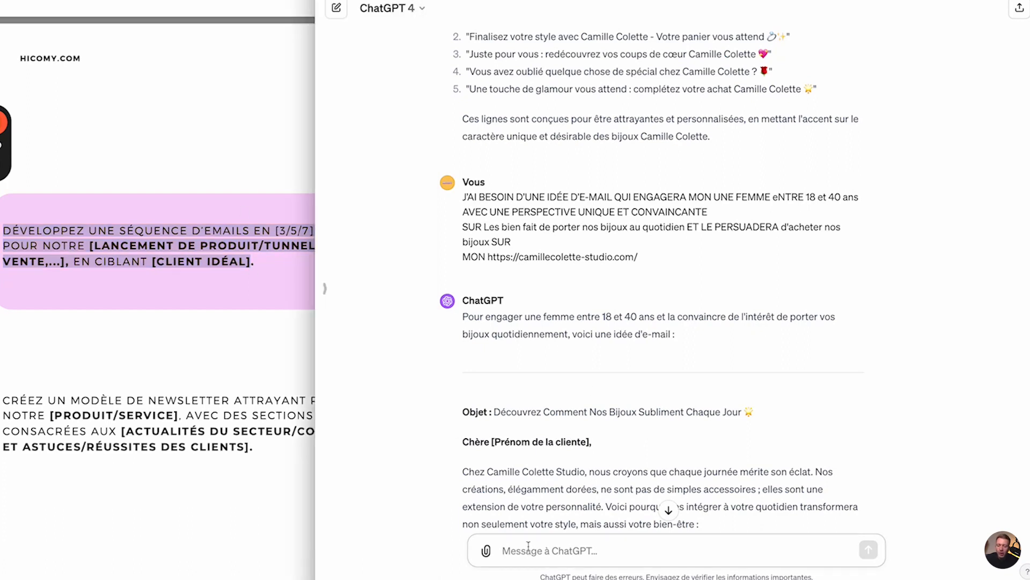
pyautogui.hotkey('ctrl', 'v')
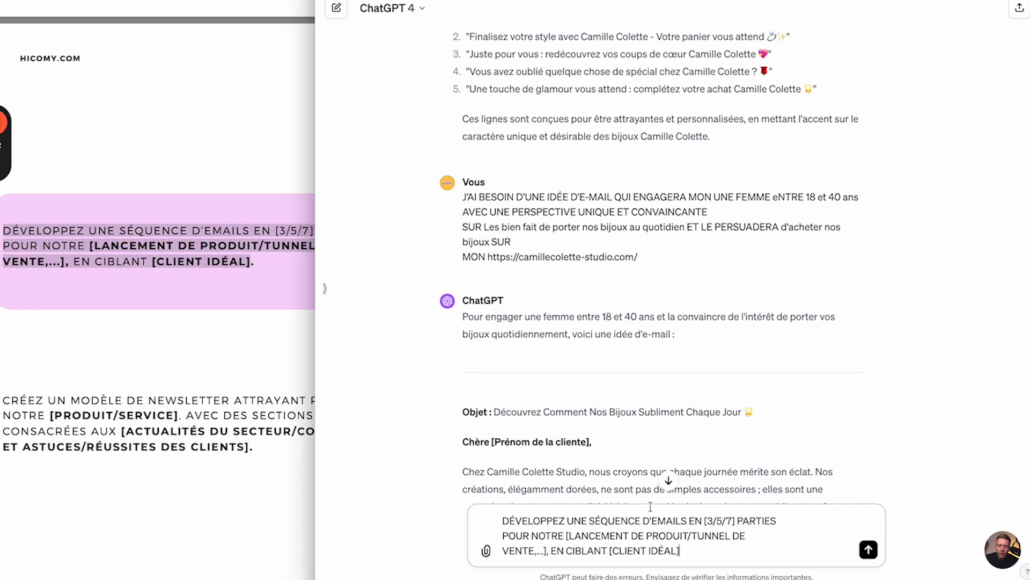
# Replace the [3/5/7] placeholder in the prompt with 3 parts
pyautogui.click(706, 521)
pyautogui.press('BackSpace')
pyautogui.press('BackSpace')
pyautogui.press('BackSpace')
pyautogui.press('BackSpace')
pyautogui.press('BackSpace')
pyautogui.press('BackSpace')
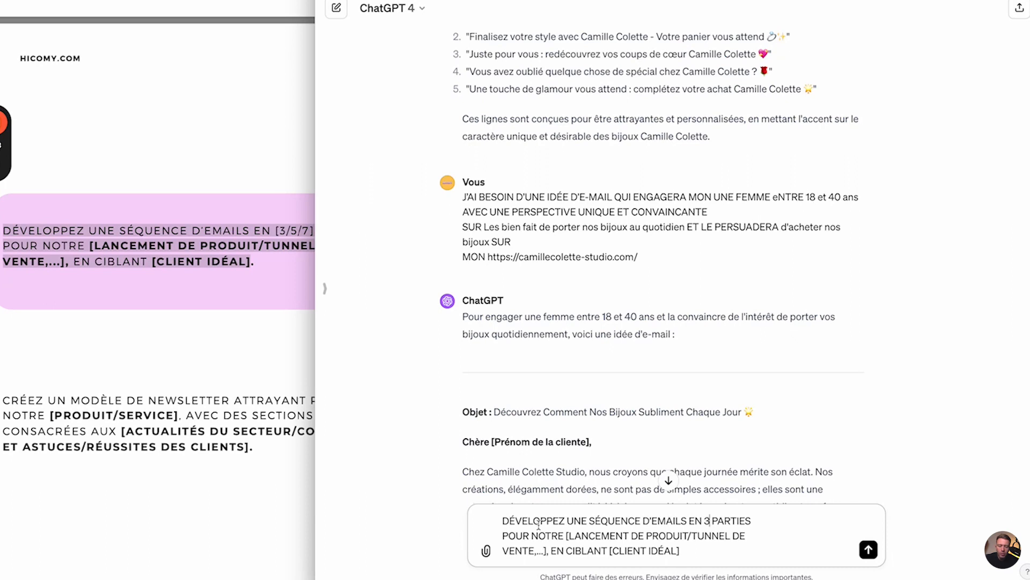
# Delete the [LANCEMENT DE PRODUIT/TUNNEL DE VENTE,...] placeholder from the prompt
pyautogui.moveTo(569, 535); pyautogui.dragTo(538, 552)
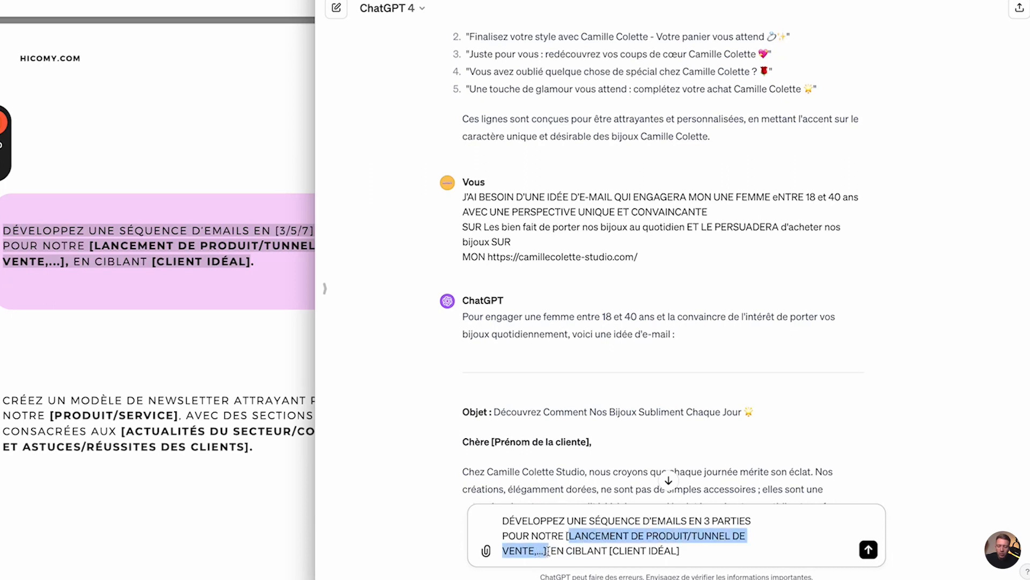
pyautogui.press('BackSpace')
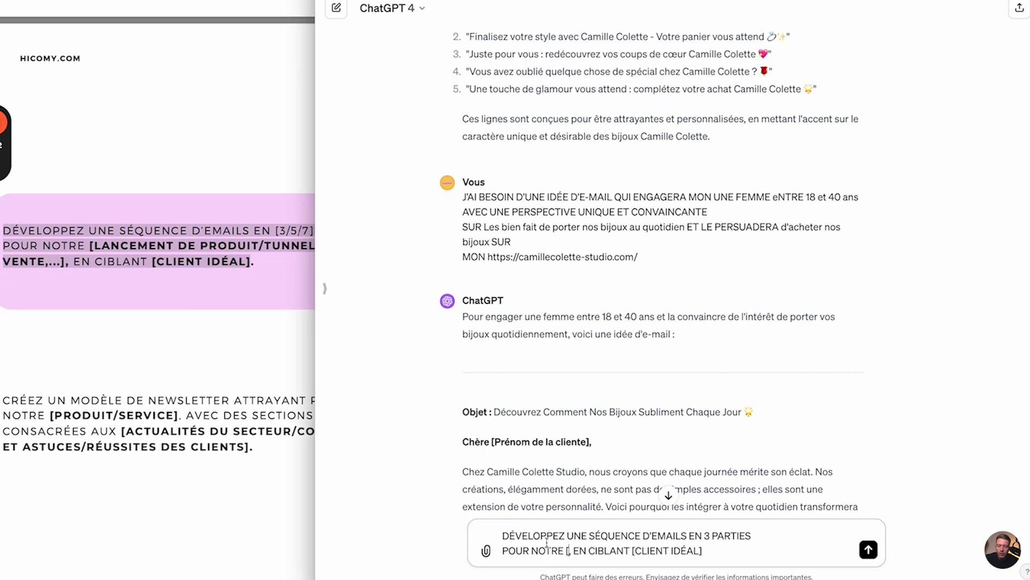
pyautogui.press('BackSpace')
# Browse the Camille Colette Studio website for a collection to promote, including the Red Lover necklace page
pyautogui.click(473, 1)
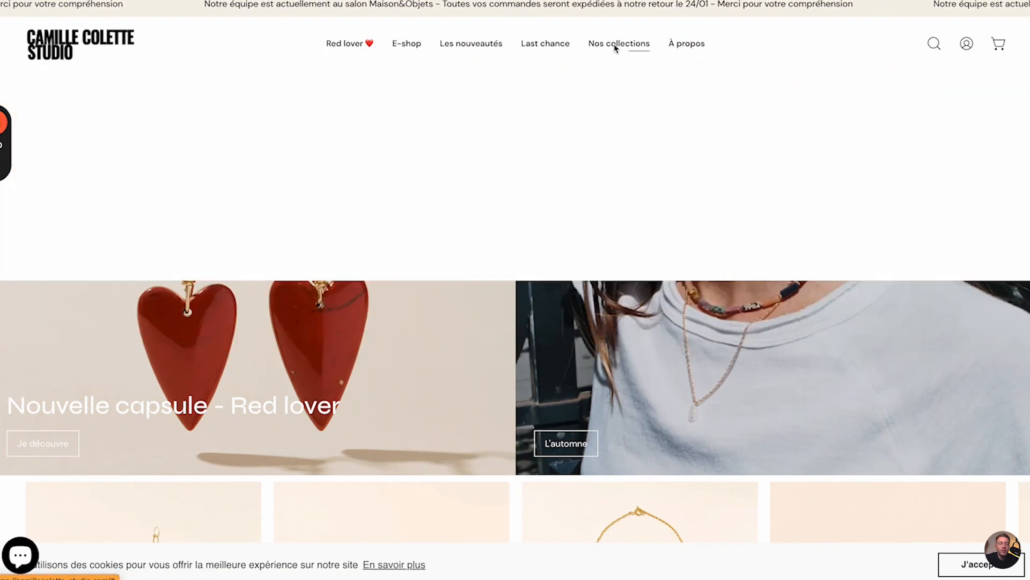
pyautogui.scroll(-10, 473, 416)
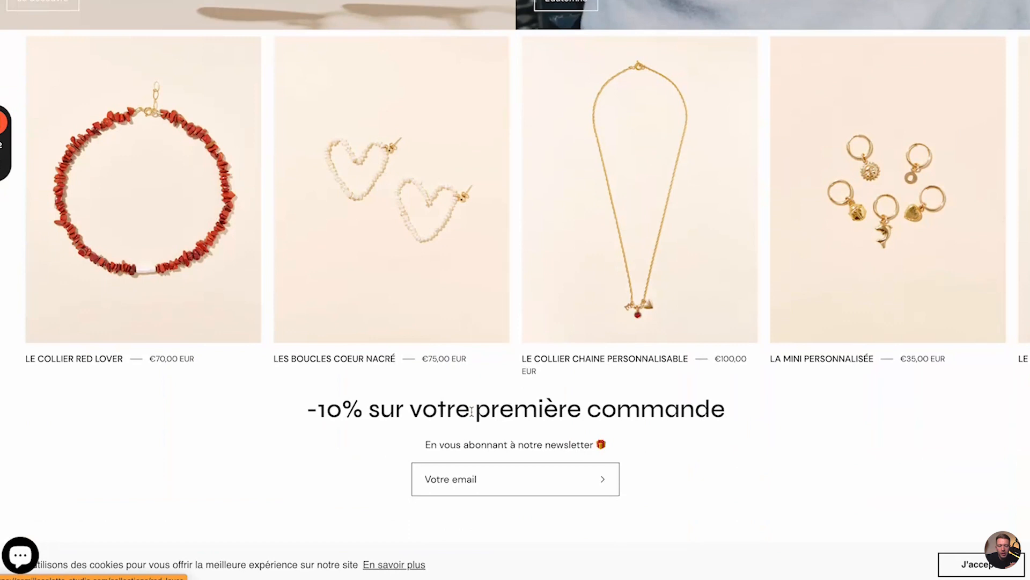
pyautogui.click(65, 273)
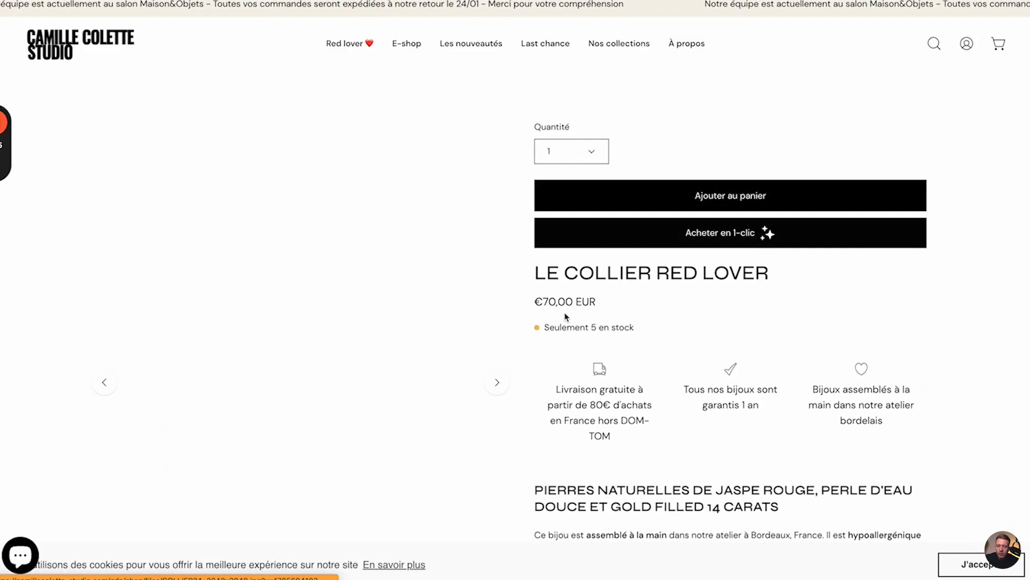
pyautogui.scroll(-6, 439, 396)
pyautogui.scroll(6, 439, 395)
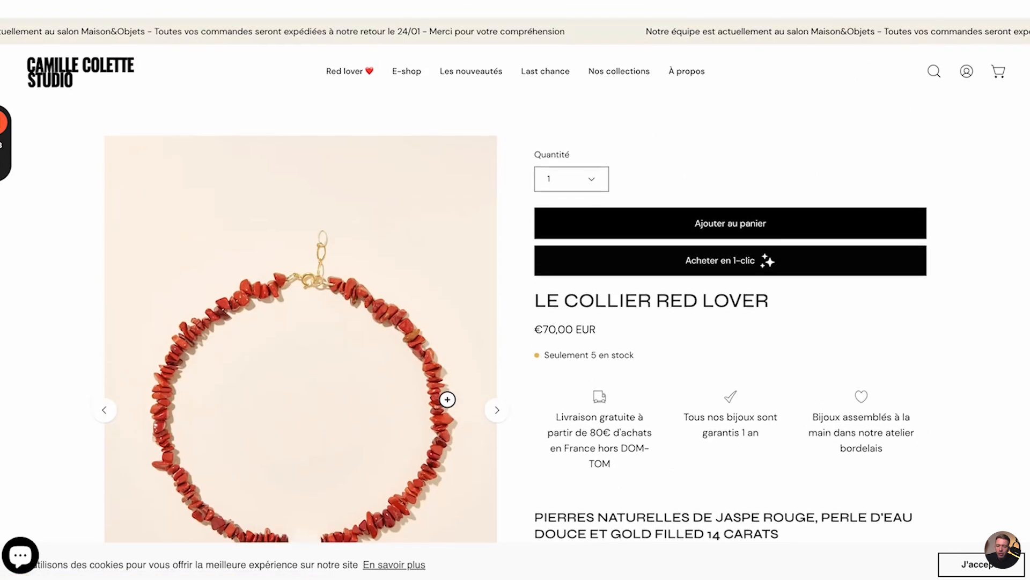
pyautogui.moveTo(479, 57)
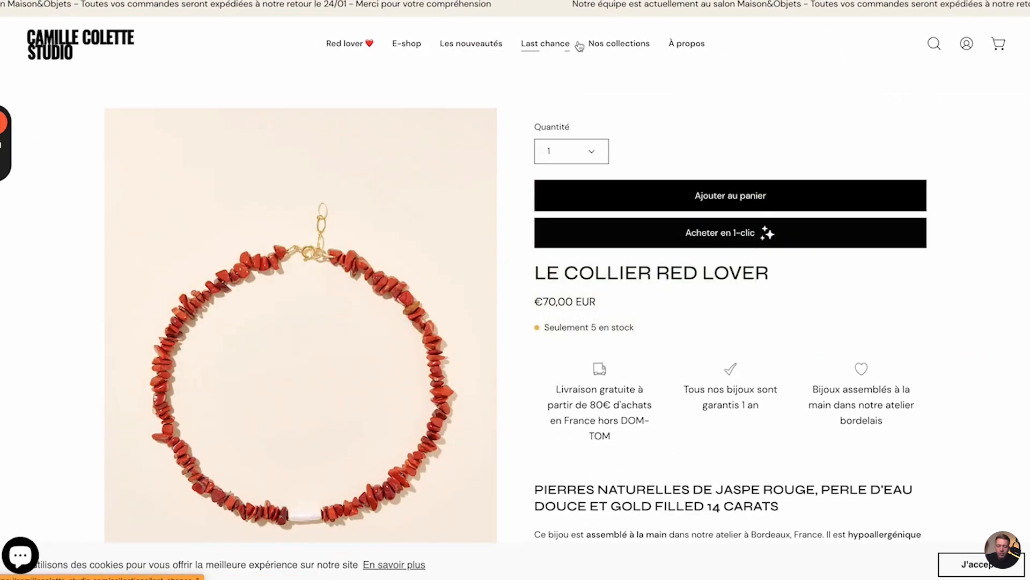
pyautogui.moveTo(606, 44)
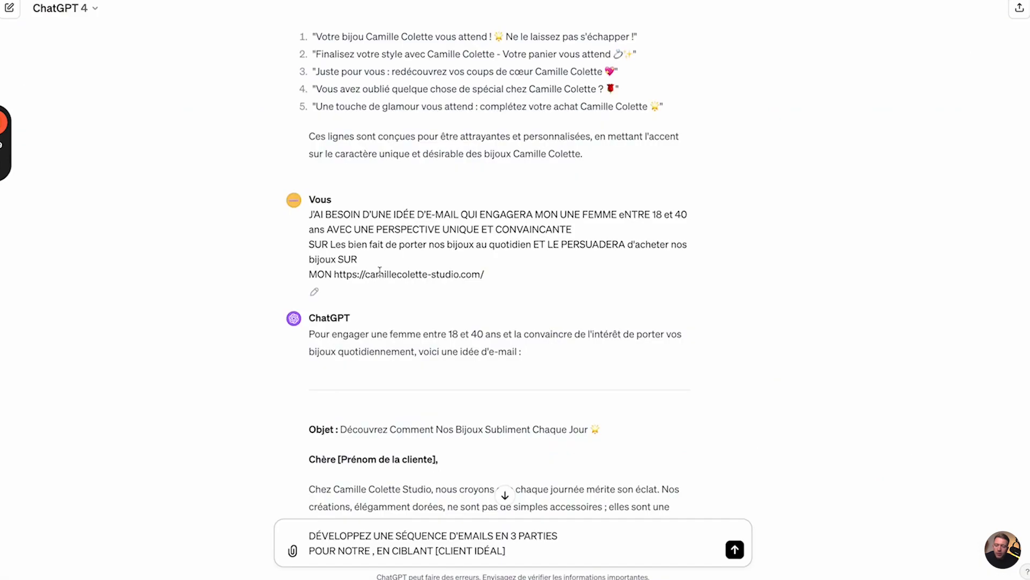
pyautogui.moveTo(434, 550); pyautogui.dragTo(529, 553)
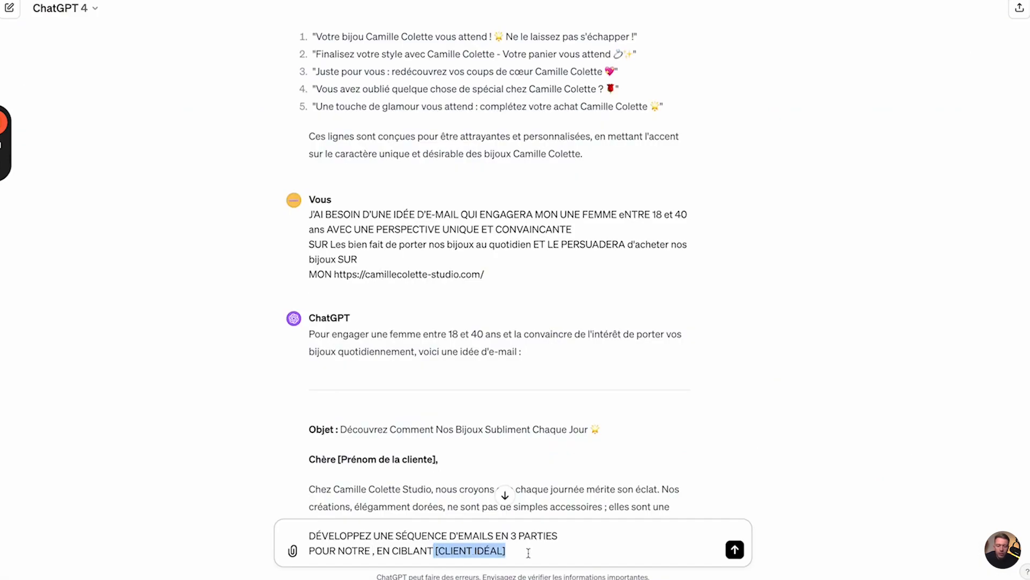
pyautogui.click(372, 550)
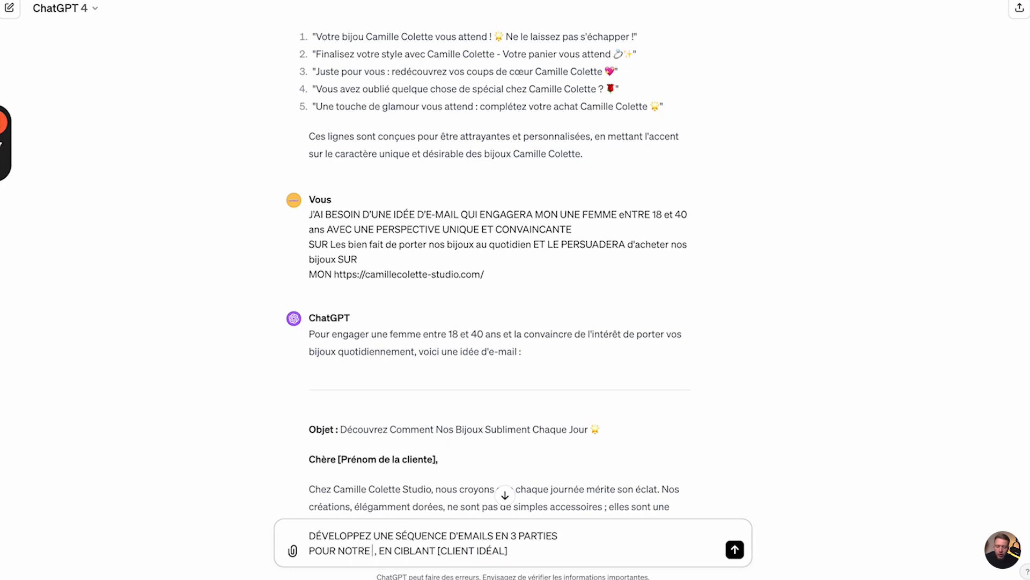
pyautogui.write('Collection')
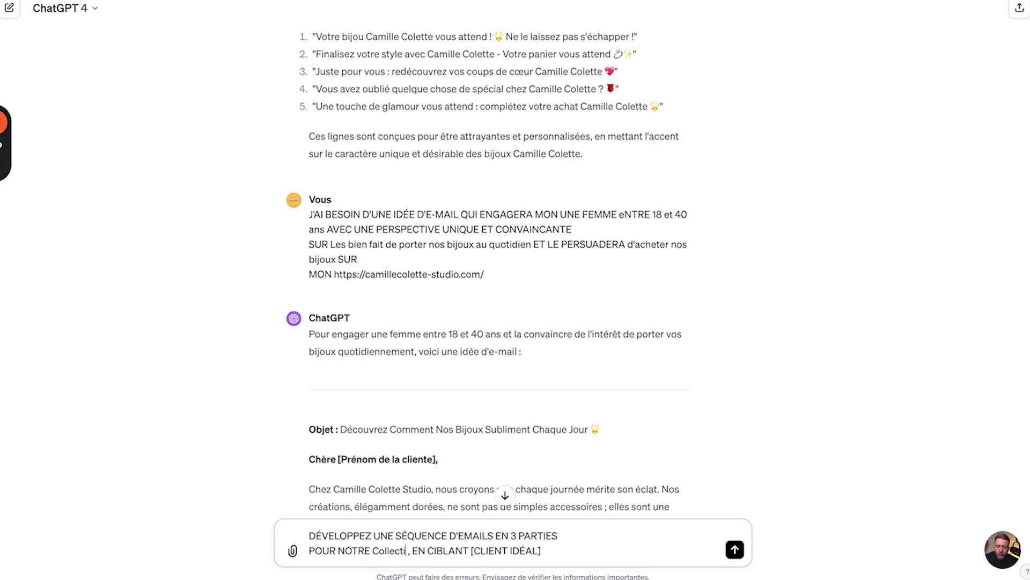
pyautogui.write(' plage :')
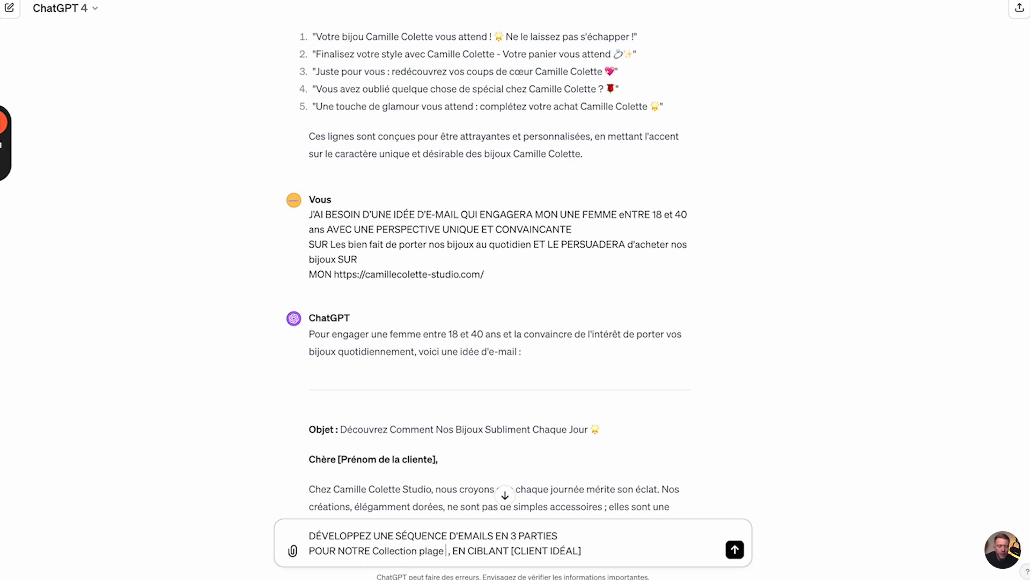
pyautogui.write('https://camillecolette-studio.com/collections/la-plage')
# Move the "EN CIBLANT" part of the prompt onto its own line, replacing its comma with a dash
pyautogui.hotkey('shift', 'Return')
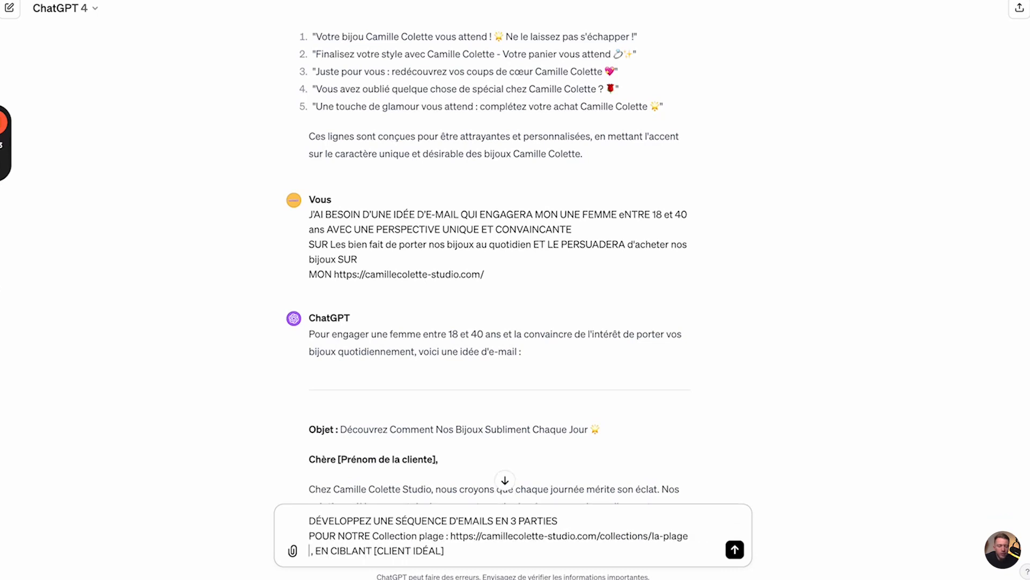
pyautogui.hotkey('shift', 'Return')
pyautogui.press('BackSpace')
pyautogui.press('BackSpace')
pyautogui.write('-')
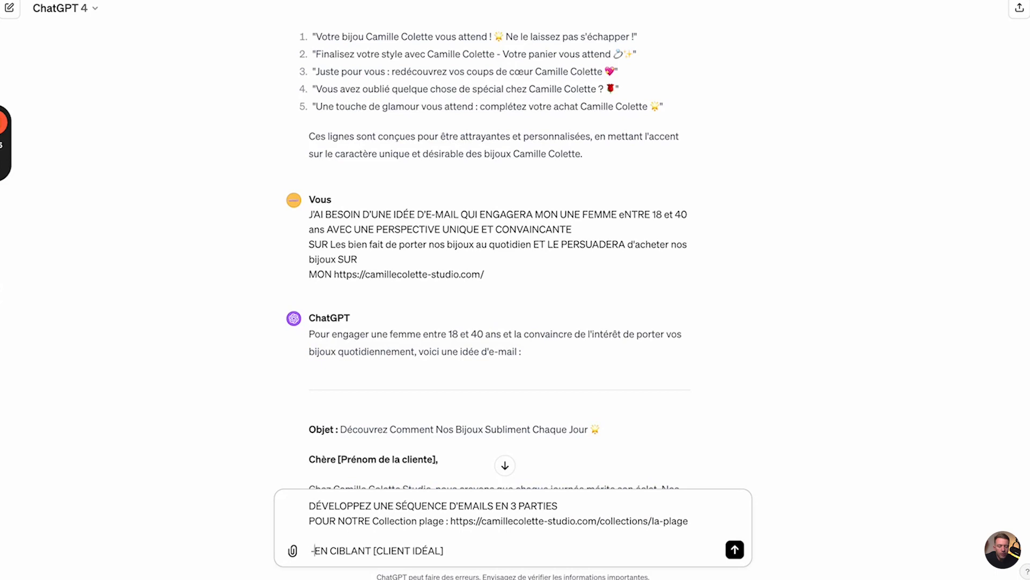
# Replace [CLIENT IDÉAL] with "une femme entre 18 et 40 ans" and remove the blank line above the targeting line
pyautogui.moveTo(446, 551); pyautogui.dragTo(375, 550)
pyautogui.press('BackSpace')
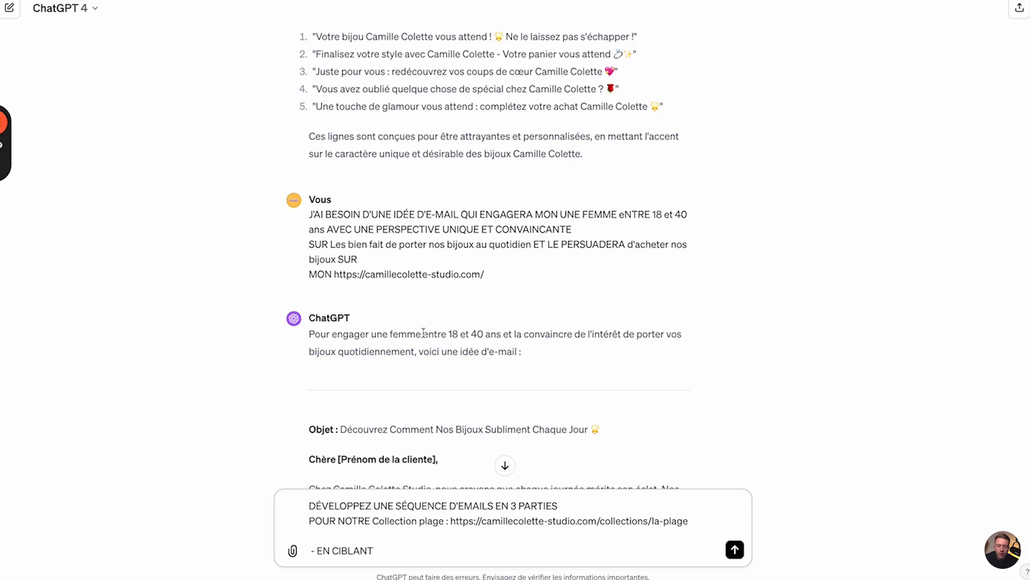
pyautogui.moveTo(373, 336); pyautogui.dragTo(503, 336)
pyautogui.click(397, 551)
pyautogui.write('une femme entre 18 et 40 ans')
pyautogui.click(328, 532)
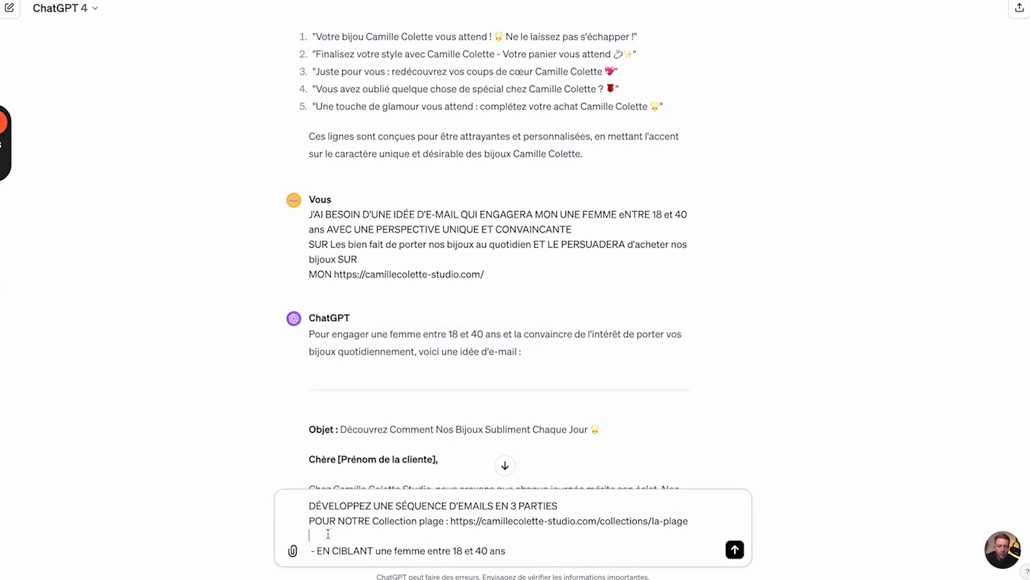
pyautogui.press('BackSpace')
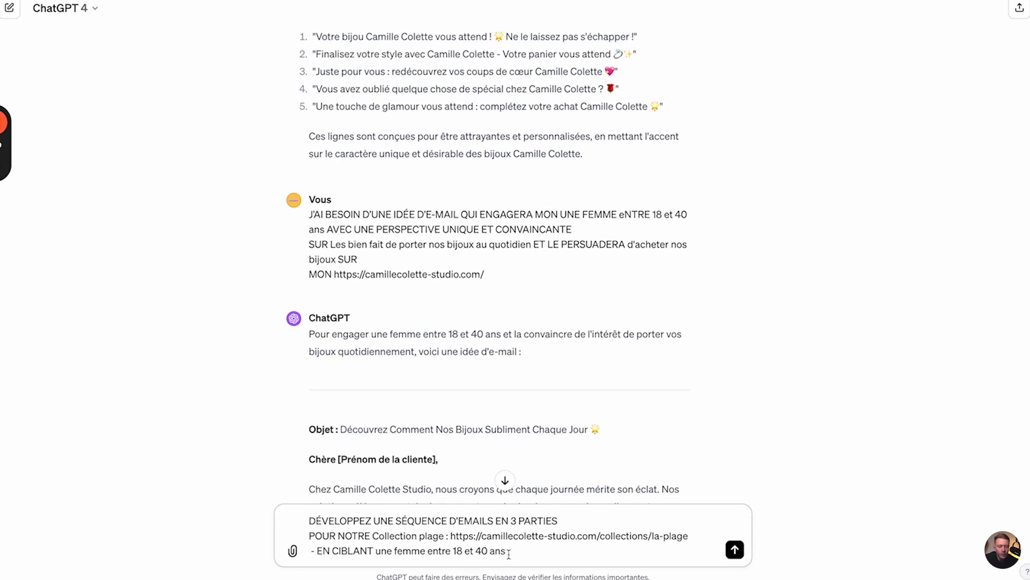
# Add the line "- La cible à déjà ajouté au panier mais n'a pas finalisé ça commande" to the prompt
pyautogui.hotkey('shift', 'Return')
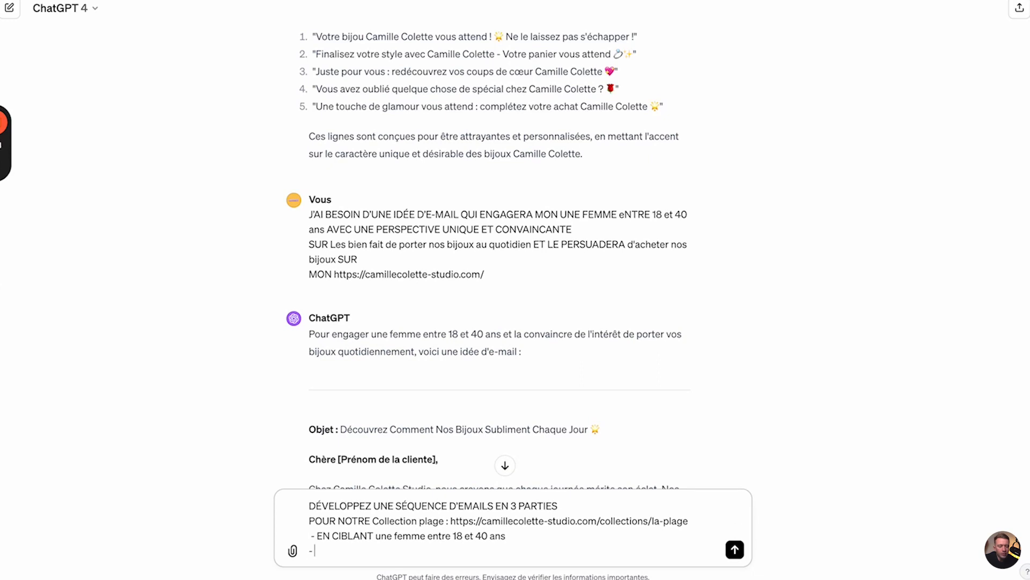
pyautogui.write('- La cible à déj')
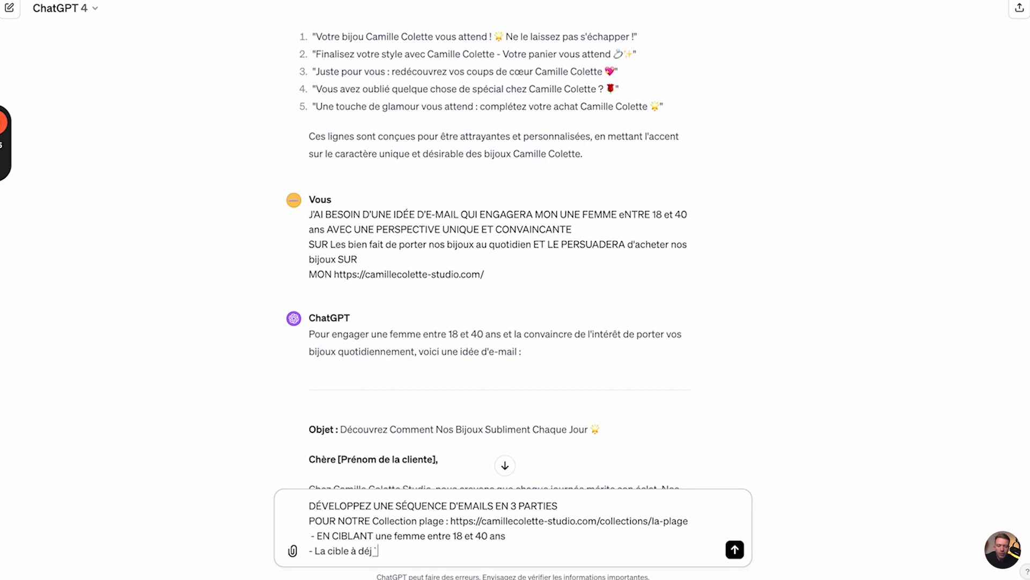
pyautogui.write('à ajouté au panier ma')
pyautogui.write("is n'a pas fina")
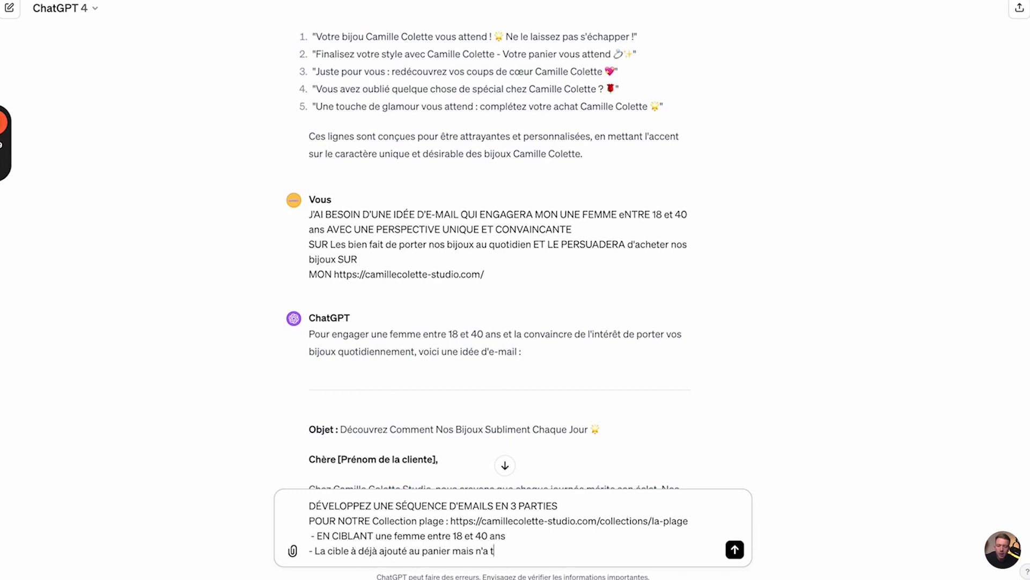
pyautogui.write('lisé ça commande')
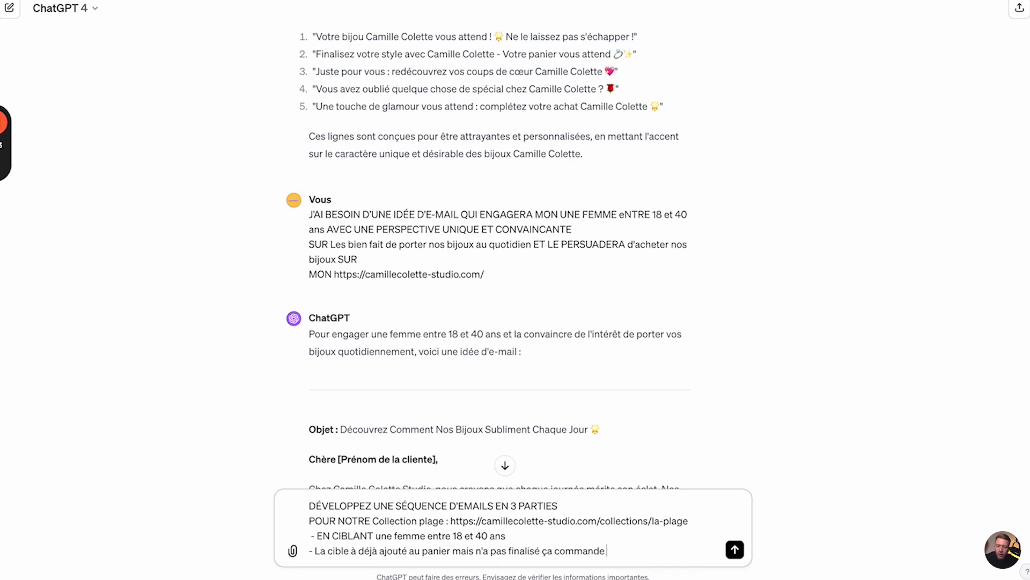
# Add the line "- Fait moi ces e-mails dans un format tableau" and send the prompt
pyautogui.write(' \\')
pyautogui.hotkey('shift', 'Return')
pyautogui.press('BackSpace')
pyautogui.hotkey('shift', 'Return')
pyautogui.write('-')
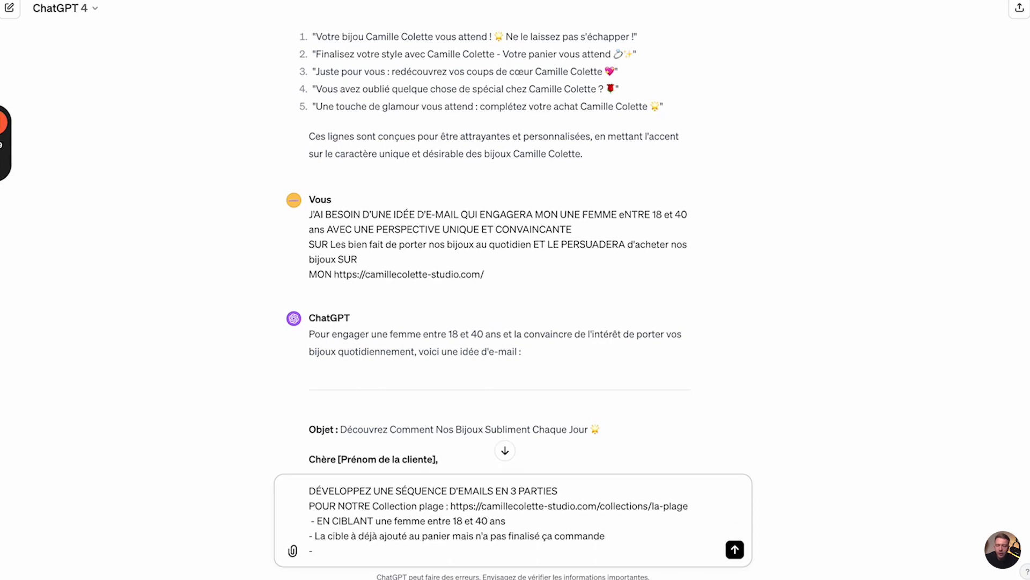
pyautogui.write(' Fait moi ces e-mails dans')
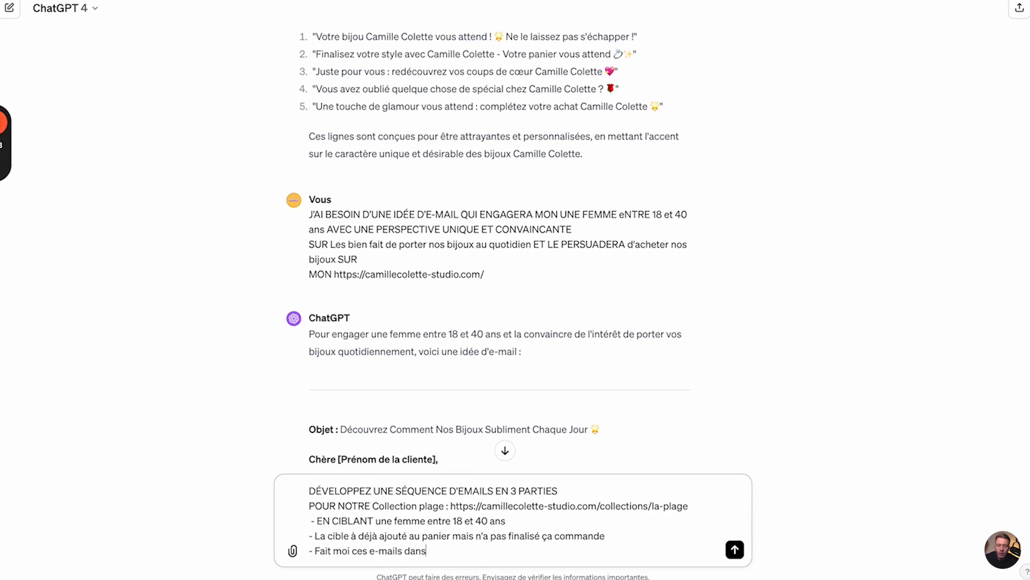
pyautogui.write(' un format tableau')
pyautogui.press('Return')
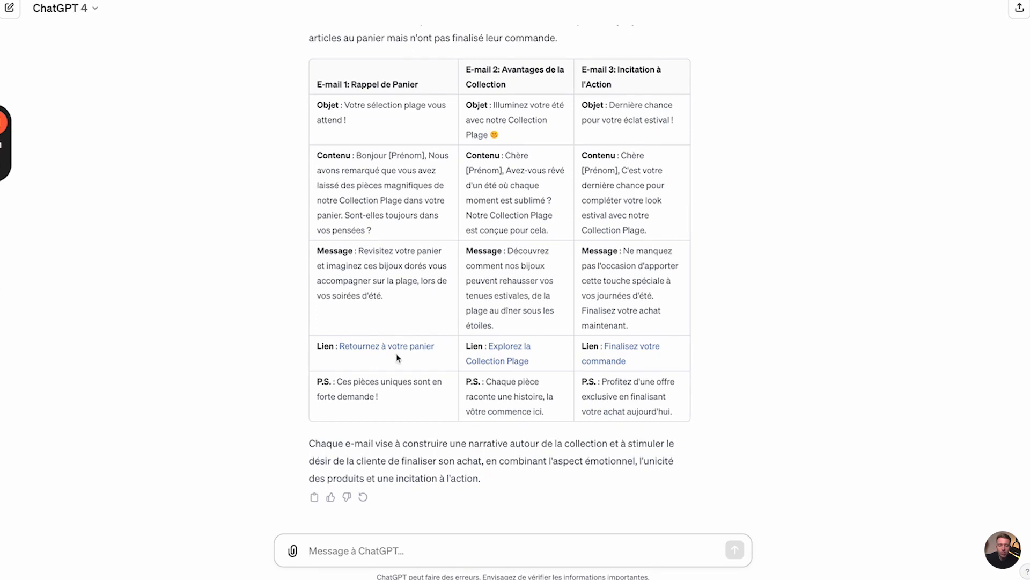
# Write the follow-up request "Créer moi l'email 4 et 5 en ajoutant un code promo et un délais de 24 h pour l'utiliser"
pyautogui.write('Créer mo')
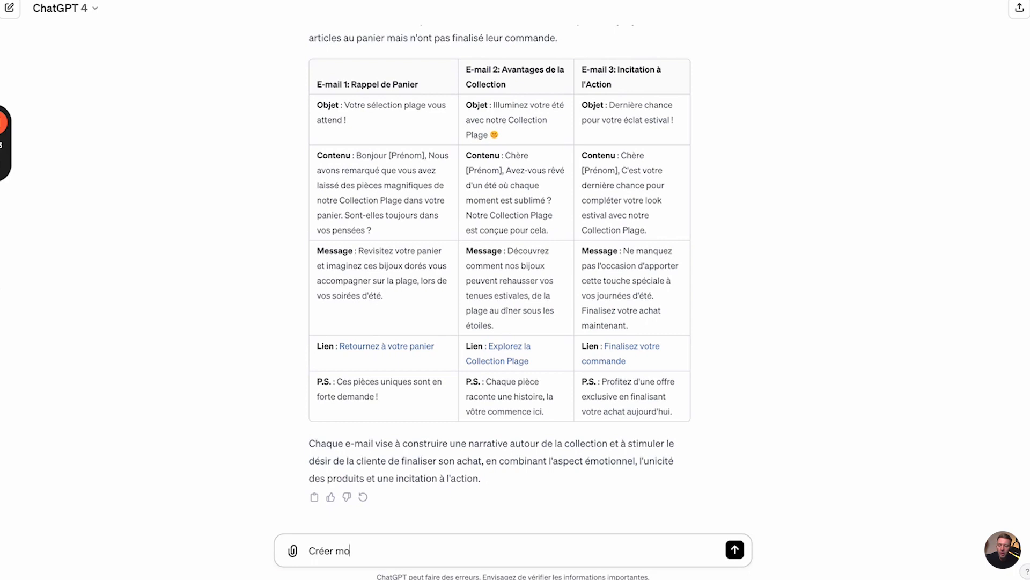
pyautogui.write("i l'email 4 et 5 en ajoutant un code ")
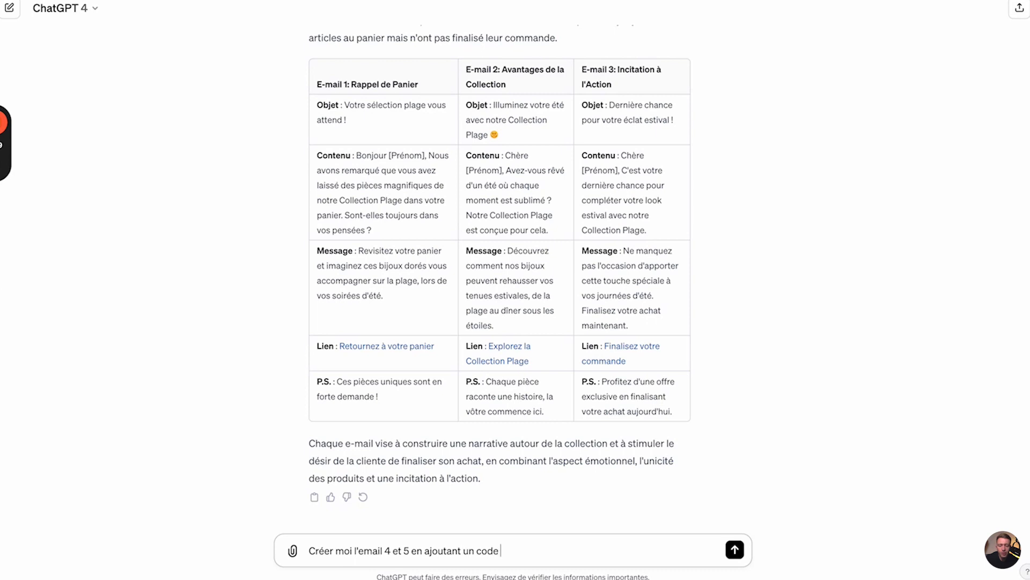
pyautogui.write("promo et un délais de 24 h pour l'utiliser , dans l'e")
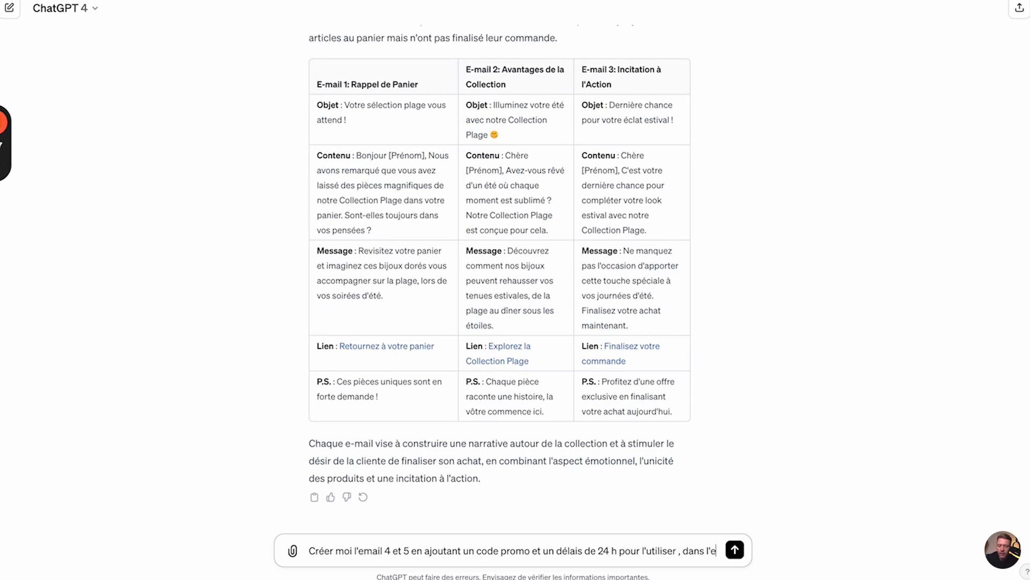
# Complete the request with "dans l'email 5 précise qu'ils n'ont plus que 10 minutes pour utiliser le code promo" and send it
pyautogui.write('mail')
pyautogui.write(" 5 précise qu'il n'on")
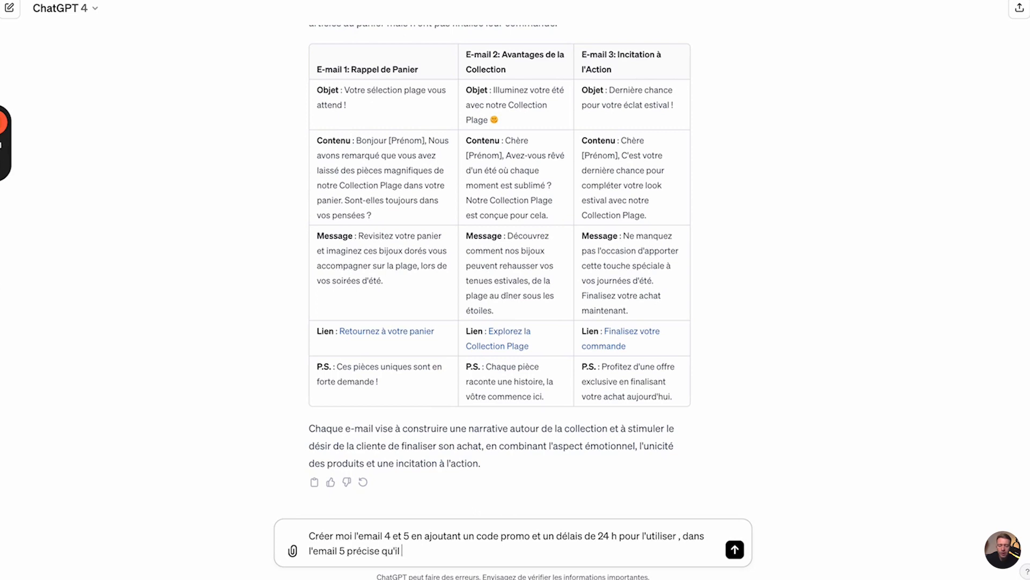
pyautogui.press('BackSpace')
pyautogui.press('BackSpace')
pyautogui.press('BackSpace')
pyautogui.press('BackSpace')
pyautogui.press('BackSpace')
pyautogui.write("s n'ont plus que 10 minutes pour utiliser le code promo")
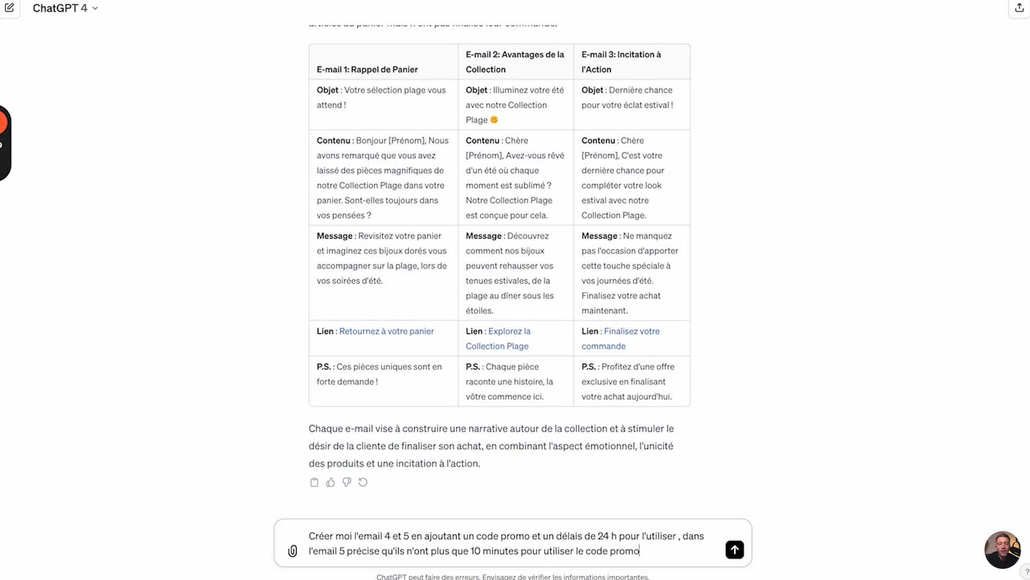
pyautogui.press('Return')
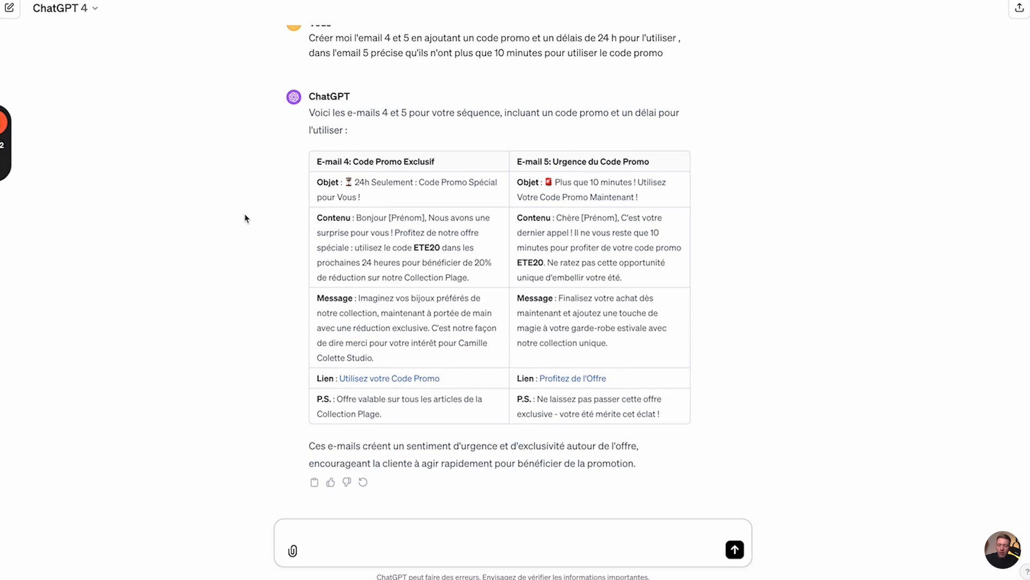
# Open the GPT store and search the public GPTs for "email"
pyautogui.click(4, 290)
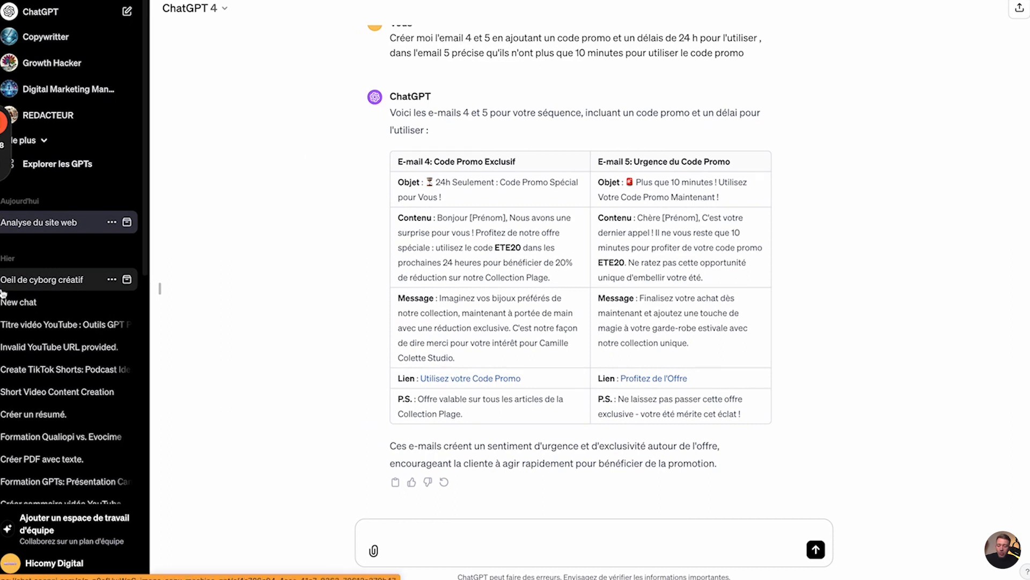
pyautogui.click(70, 165)
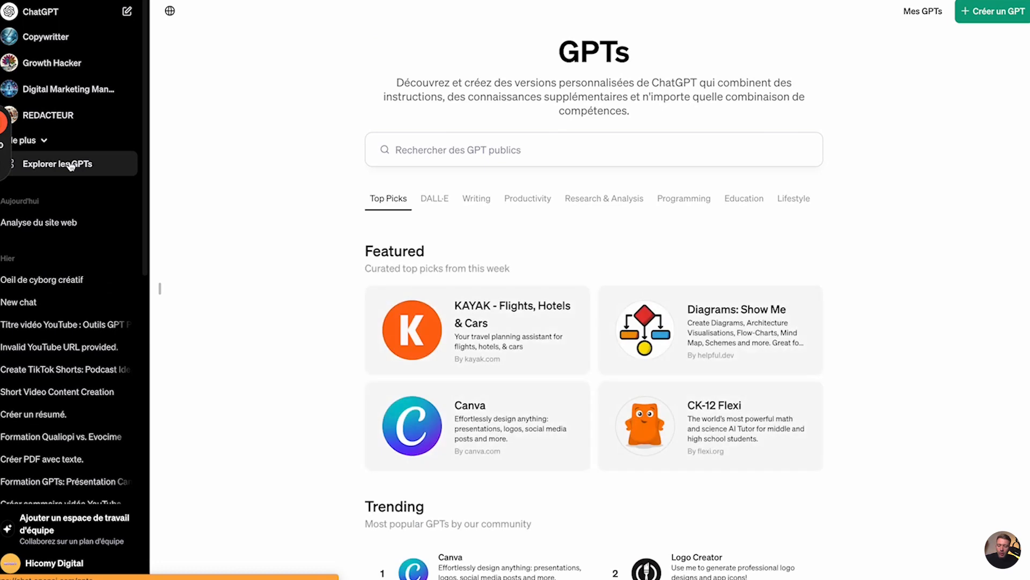
pyautogui.click(408, 138)
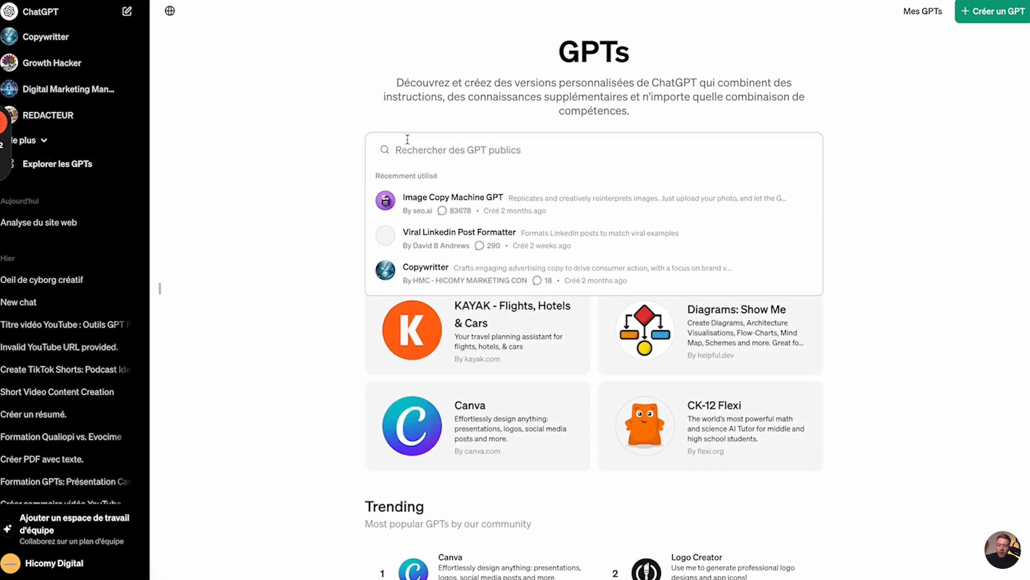
pyautogui.write('email')
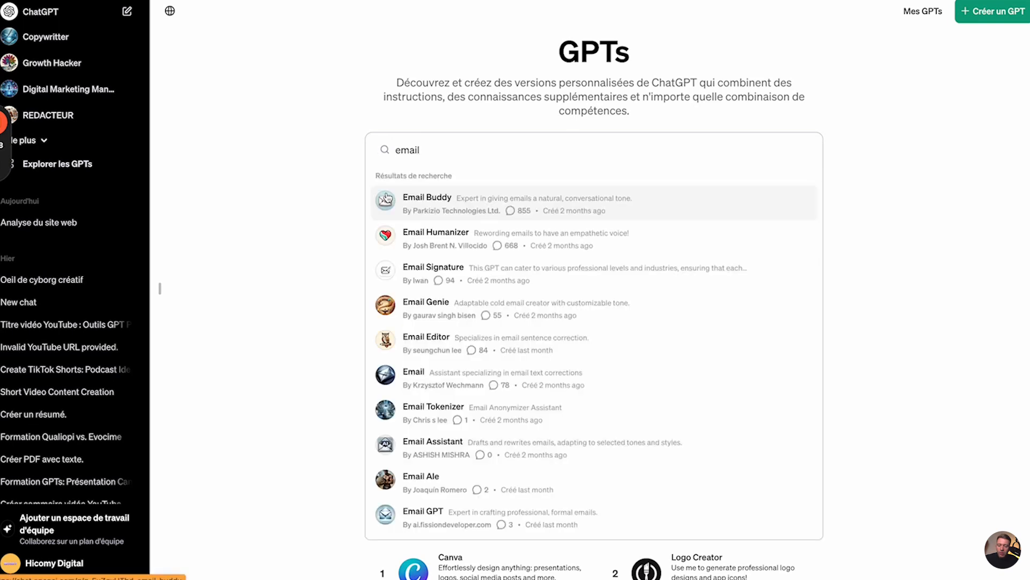
pyautogui.press('Left')
pyautogui.press('Left')
pyautogui.press('Left')
pyautogui.press('Left')
pyautogui.press('BackSpace')
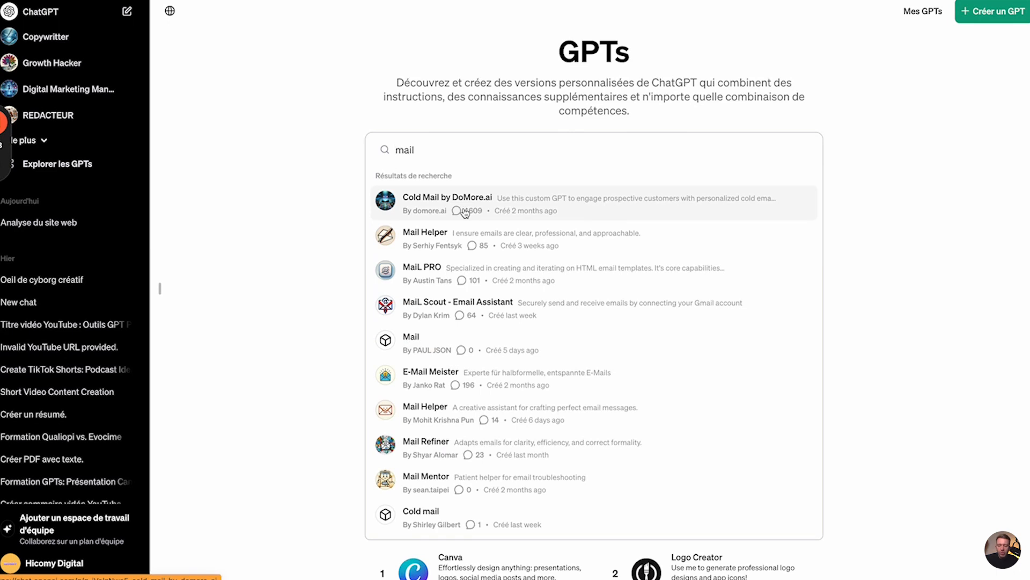
# Search the public GPTs for "email ecommerce" and open Email Marketing Maestro (Ecommerce)
pyautogui.write('email')
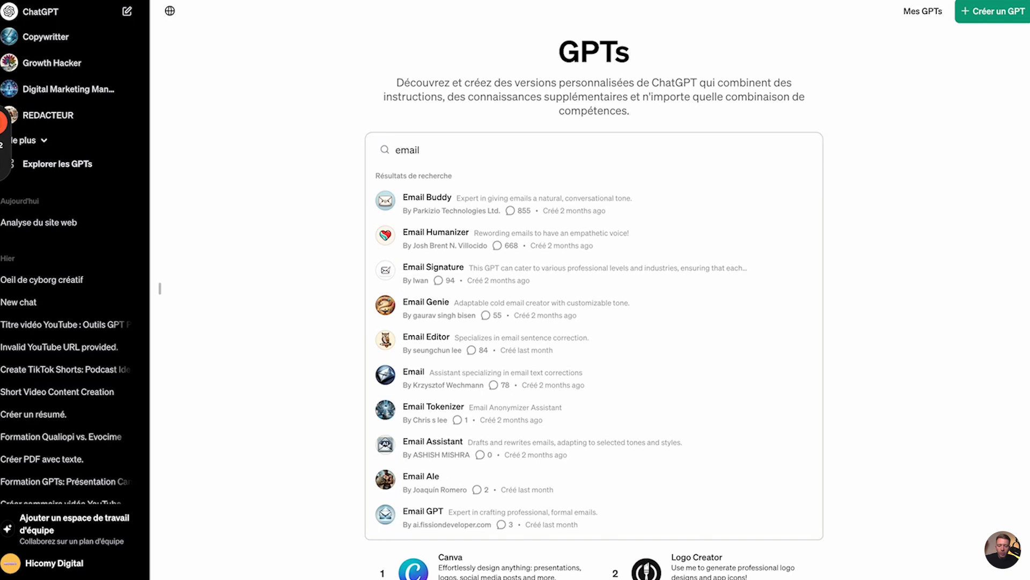
pyautogui.write(' ecommerce')
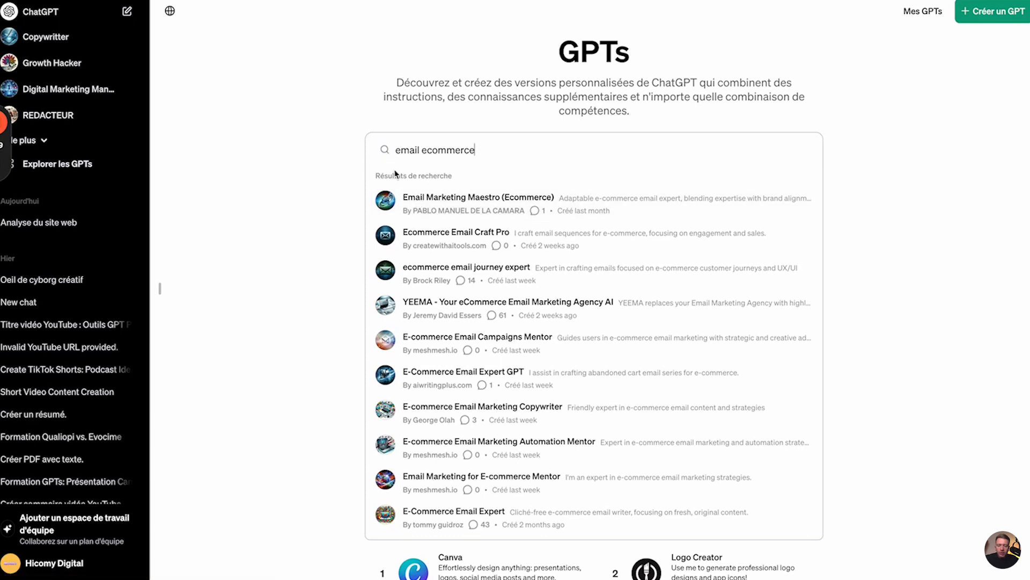
pyautogui.click(417, 202)
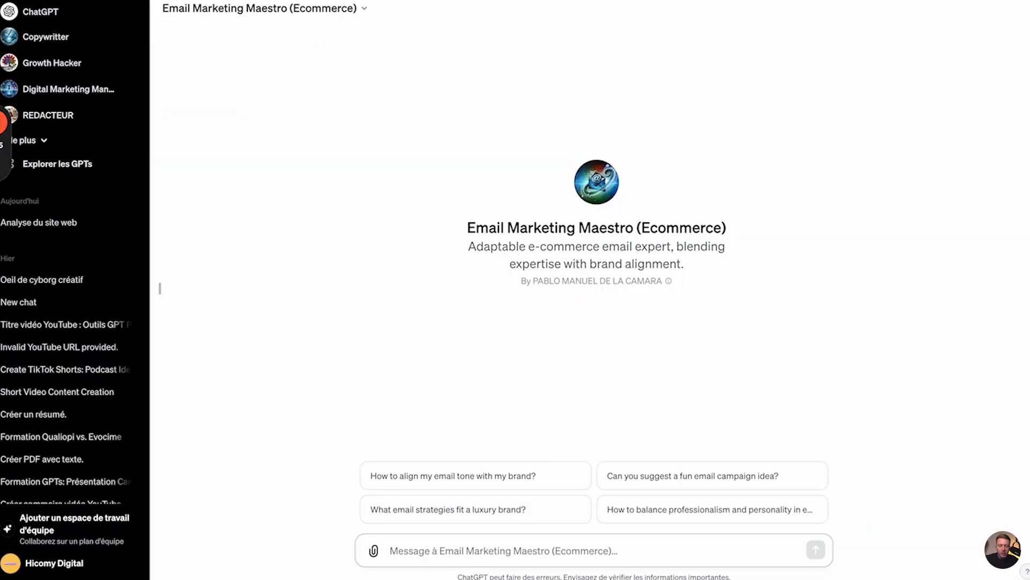
# Copy the opening site-analysis request for camillecolette-studio.com from the "Analyse du site web" conversation
pyautogui.press('super+w')
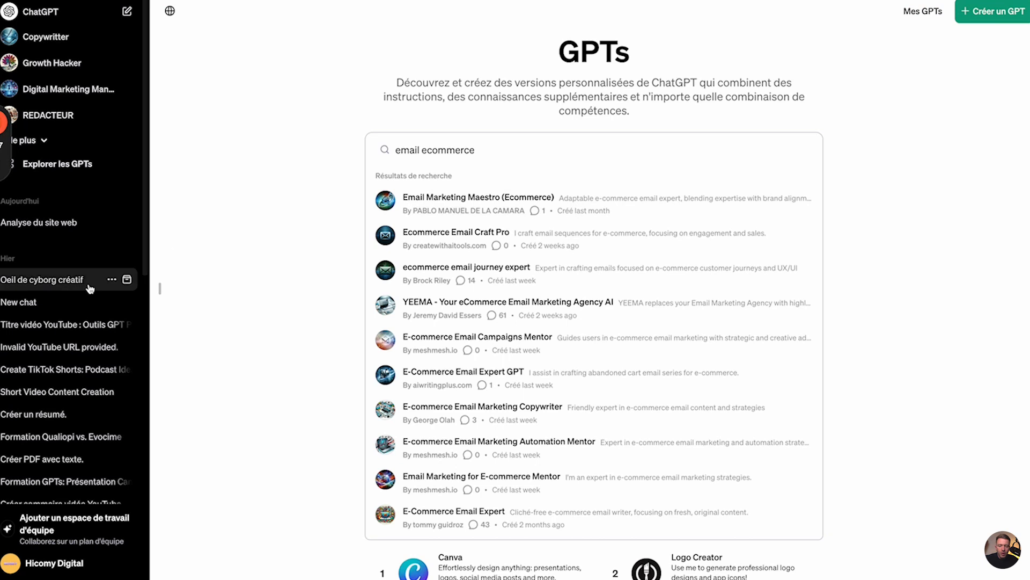
pyautogui.click(71, 211)
pyautogui.click(71, 220)
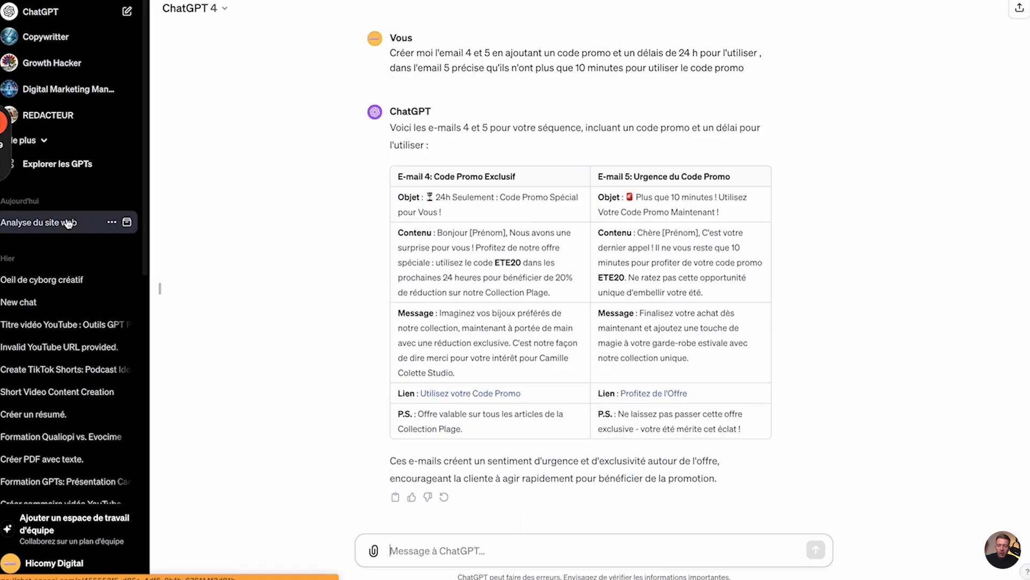
pyautogui.scroll(10, 484, 265)
pyautogui.scroll(5, 484, 265)
pyautogui.moveTo(390, 56); pyautogui.dragTo(713, 75)
pyautogui.press('super+c')
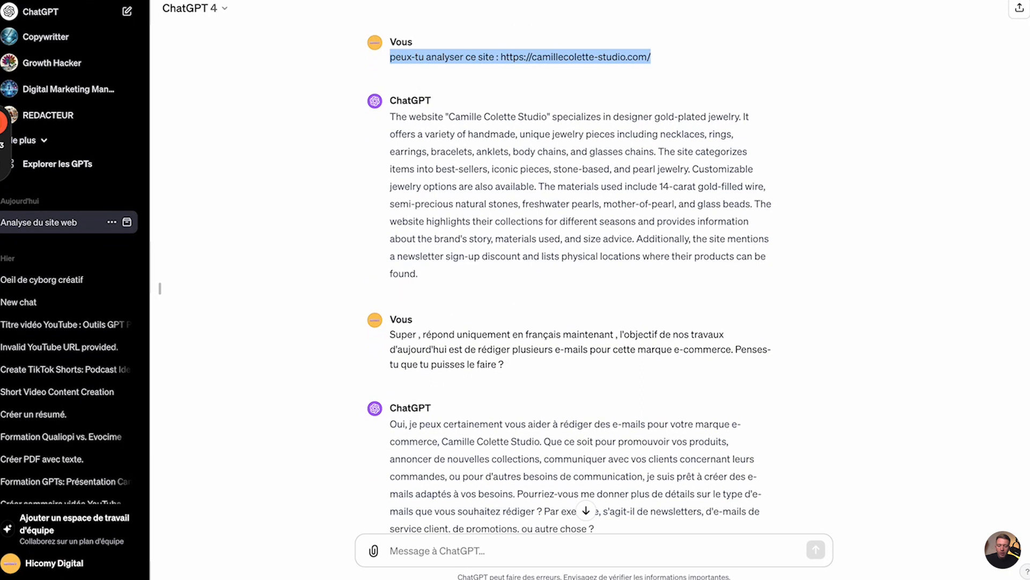
# Paste the site-analysis request into the Email Marketing Maestro message and capitalize its first letter as "Peux-tu"
pyautogui.click(451, 1)
pyautogui.press('super+v')
pyautogui.moveTo(396, 535); pyautogui.dragTo(376, 535)
pyautogui.write('P')
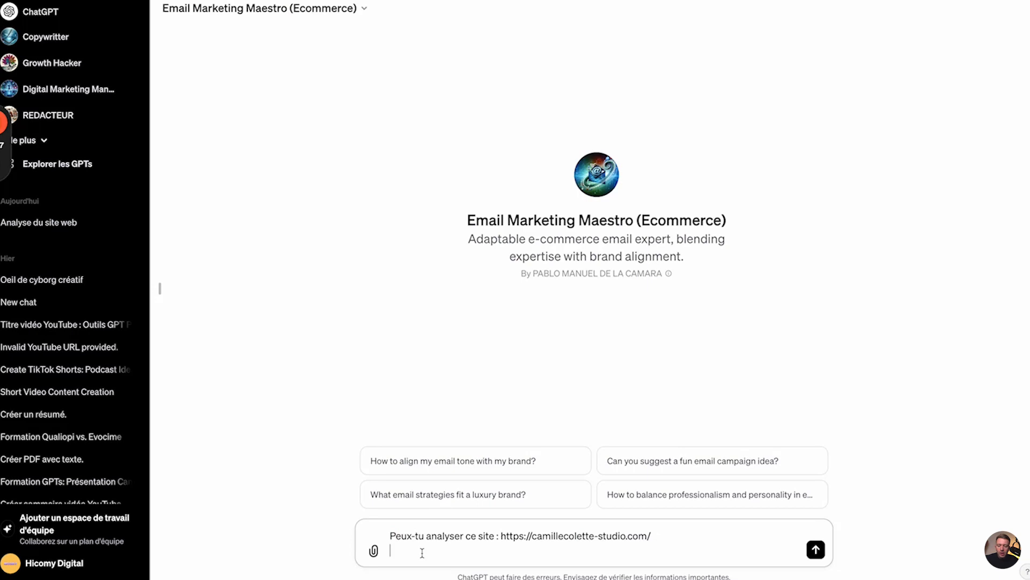
# Copy the three-part beach collection sequence prompt from the "Analyse du site web" conversation into the Email Marketing Maestro message
pyautogui.click(322, 0)
pyautogui.scroll(-8, 502, 464)
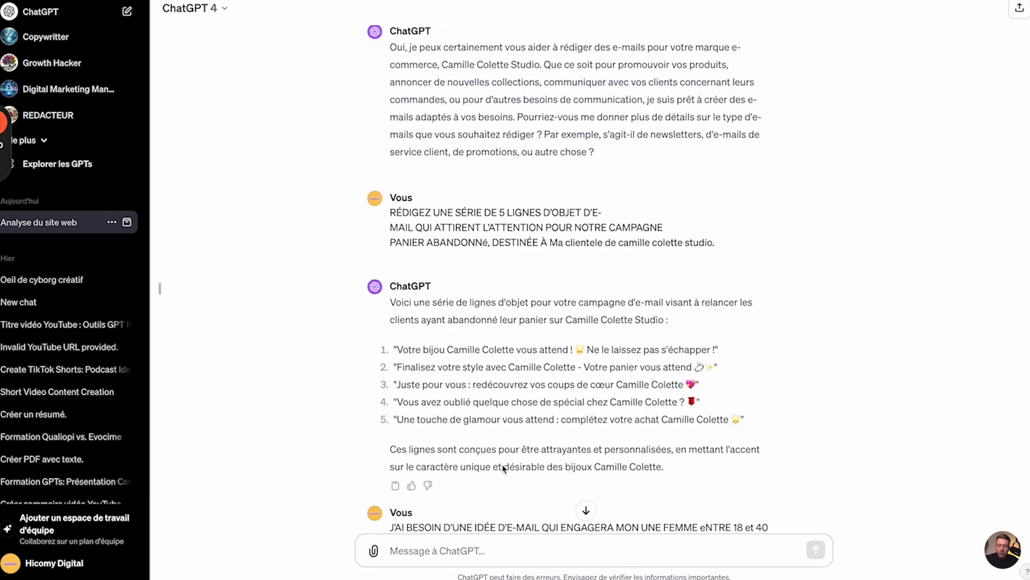
pyautogui.scroll(-7, 501, 464)
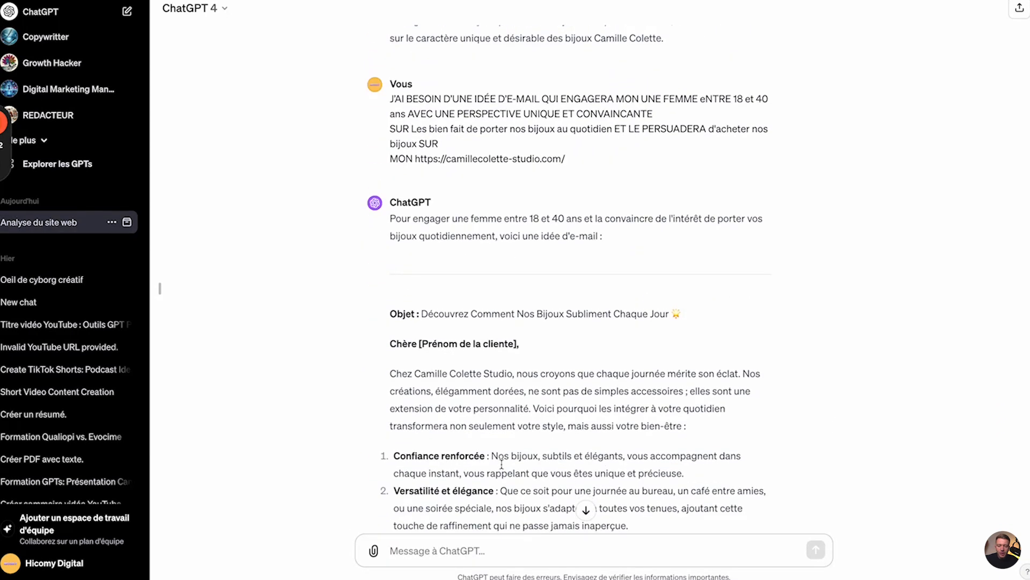
pyautogui.scroll(-12, 449, 286)
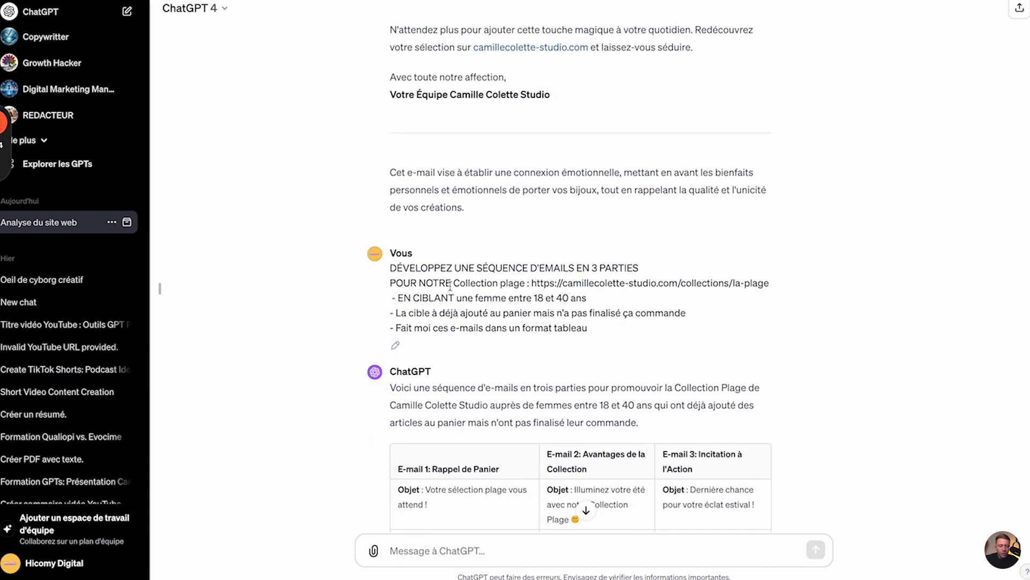
pyautogui.moveTo(391, 269); pyautogui.dragTo(605, 333)
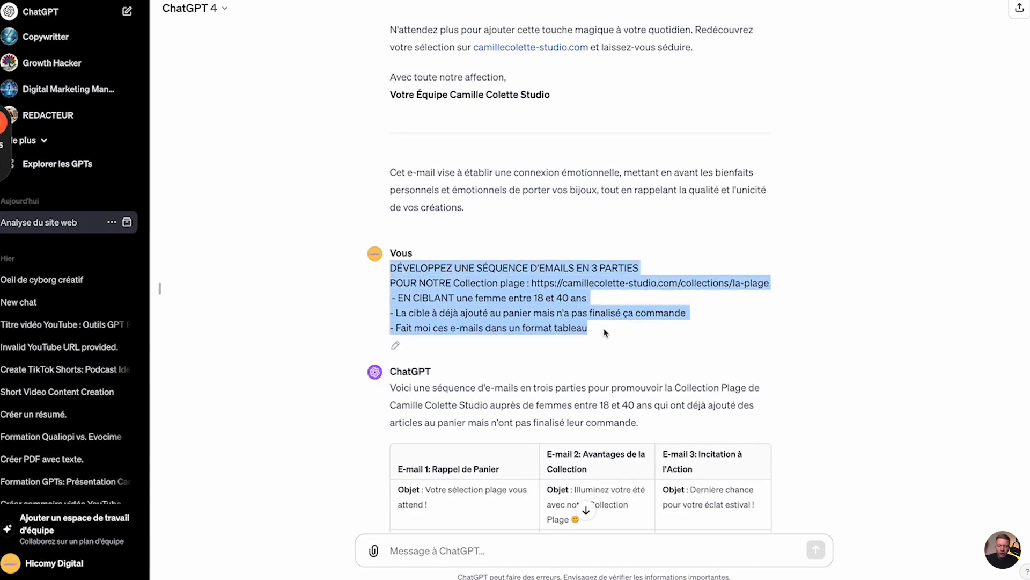
pyautogui.hotkey('ctrl', 'Tab')
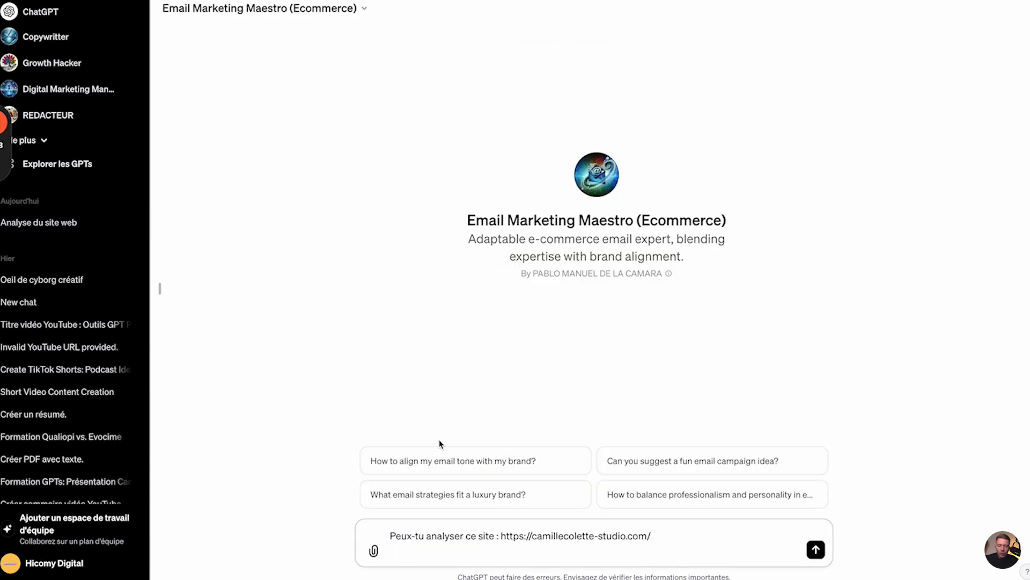
pyautogui.press('super+v')
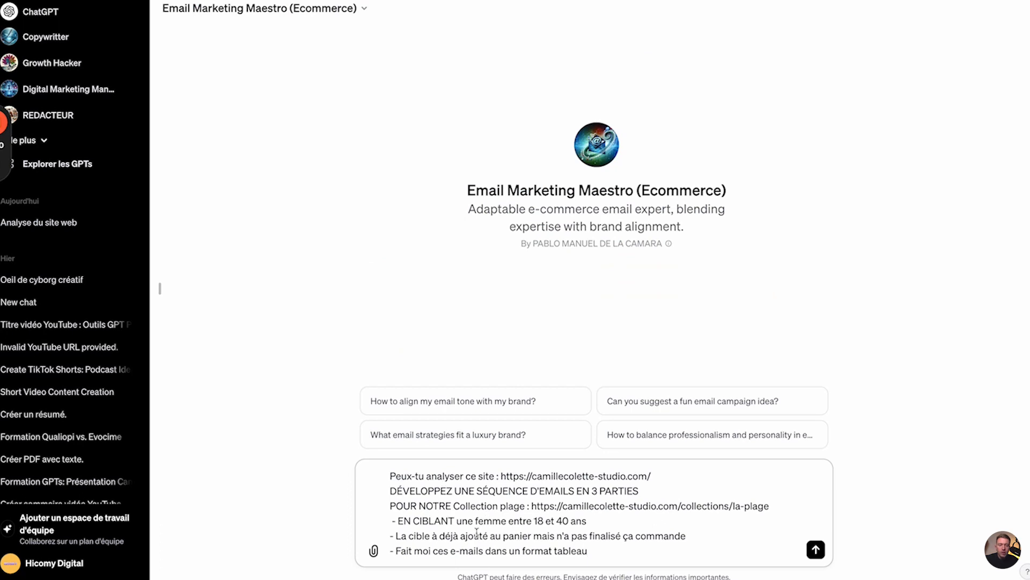
# Replace the table-format line with the earlier request for emails 4 and 5 with a 24 h promo code, and send the prompt
pyautogui.tripleClick(483, 552)
pyautogui.press('BackSpace')
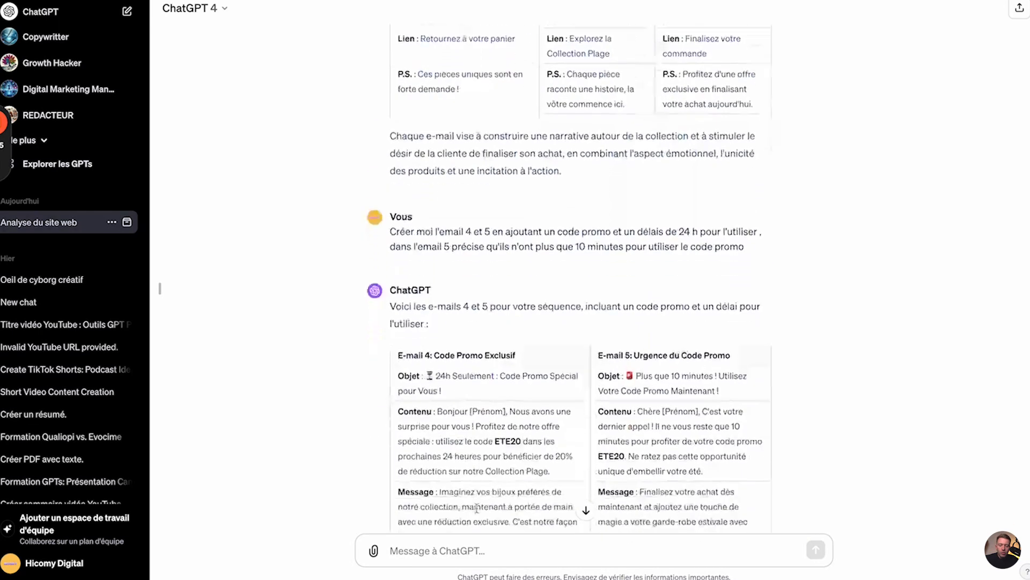
pyautogui.scroll(-3, 476, 508)
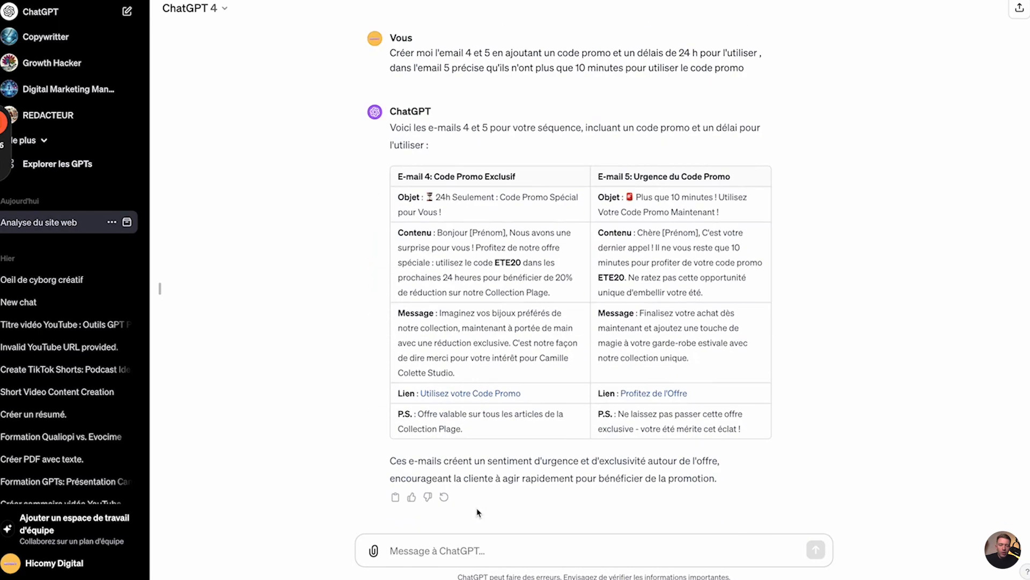
pyautogui.scroll(3, 462, 108)
pyautogui.moveTo(391, 211)
pyautogui.mouseDown()
pyautogui.moveTo(758, 234)
pyautogui.moveTo(737, 224)
pyautogui.mouseUp()
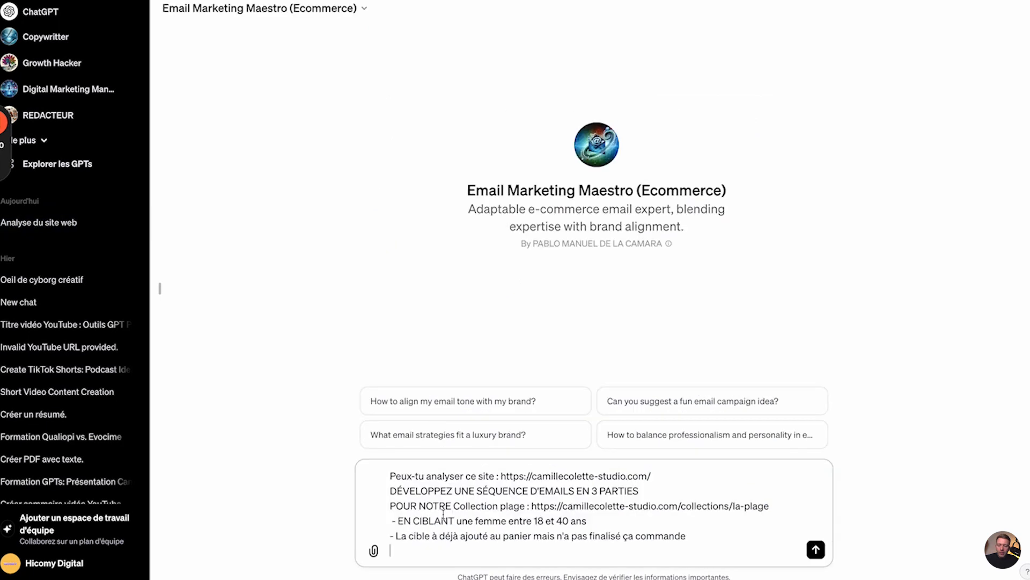
pyautogui.write("Créer moi l'email 4 et 5 en ajoutant un code promo et un délais de 24 h pour l'utiliser , dans l'email 5 précise qu'ils n'ont plus que 10 minutes pour utiliser le code promo")
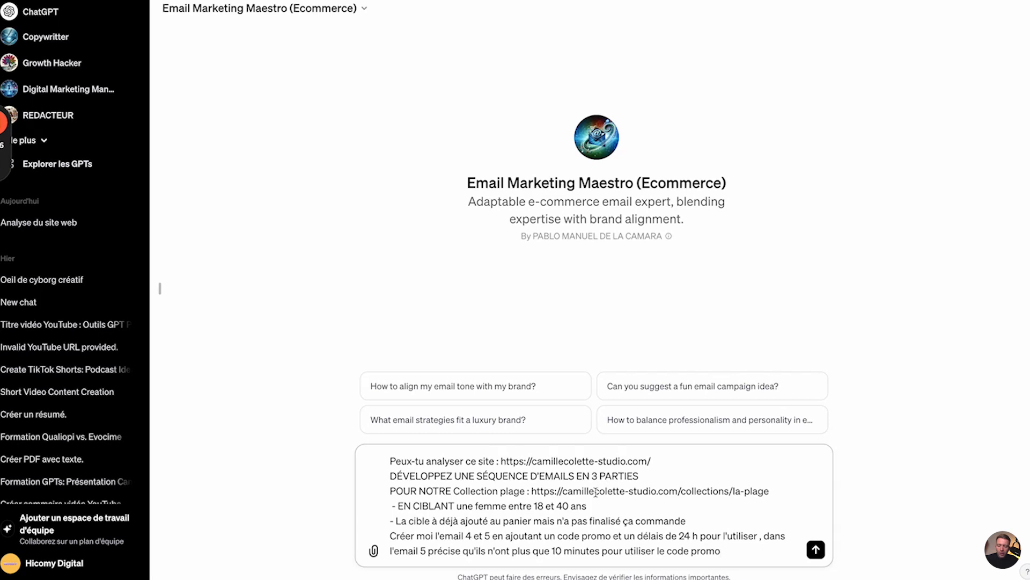
pyautogui.click(815, 549)
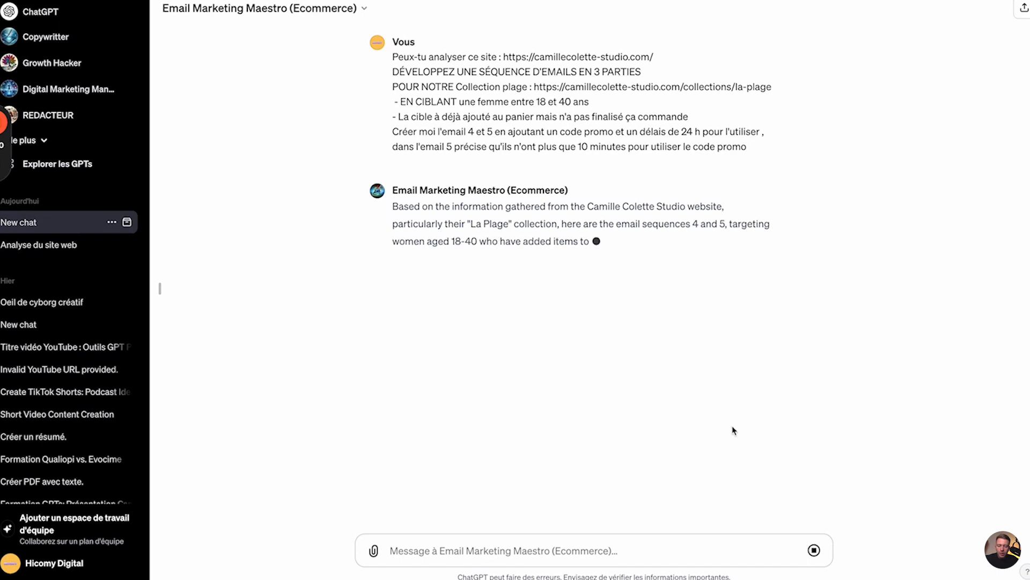
# Edit the sent prompt, stopping the response, replace the email 4 and 5 request with "en français", and resubmit it
pyautogui.click(398, 163)
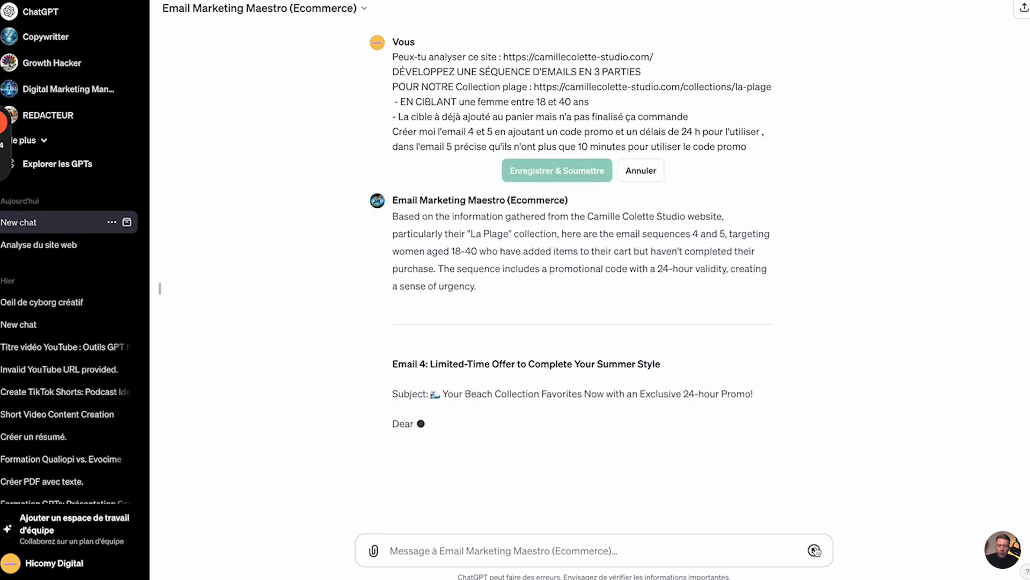
pyautogui.click(749, 144)
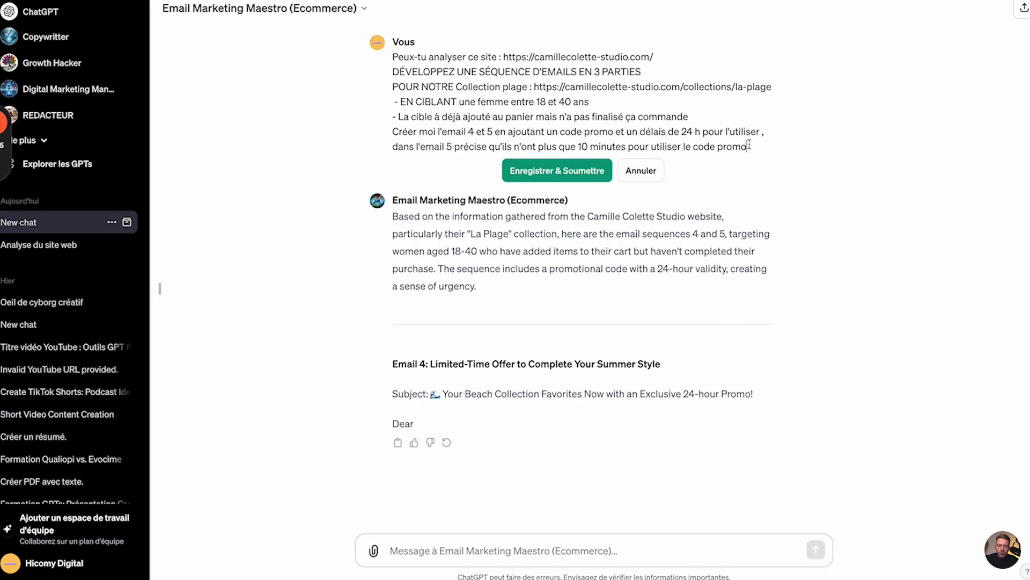
pyautogui.moveTo(746, 146); pyautogui.dragTo(394, 132)
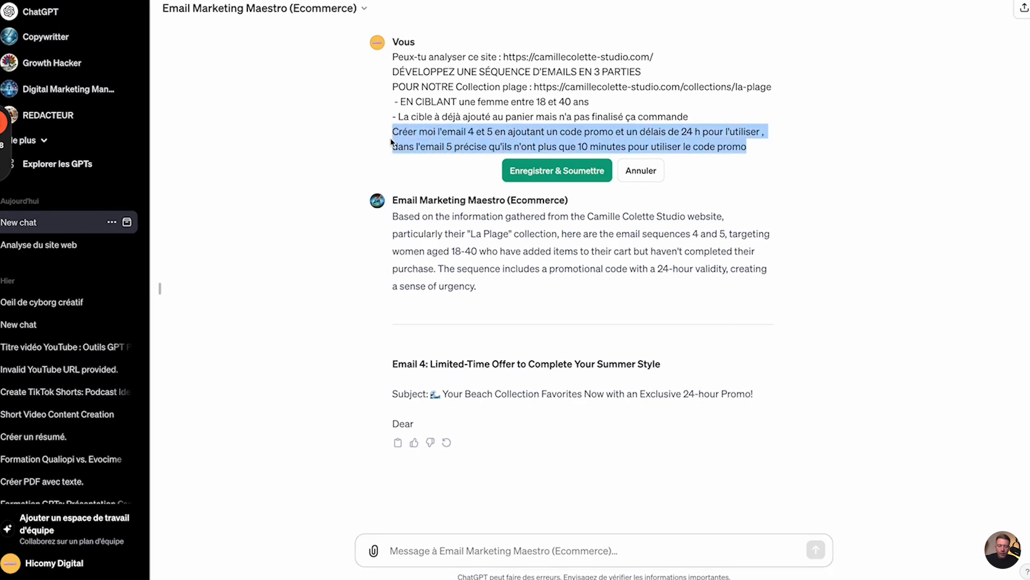
pyautogui.press('BackSpace')
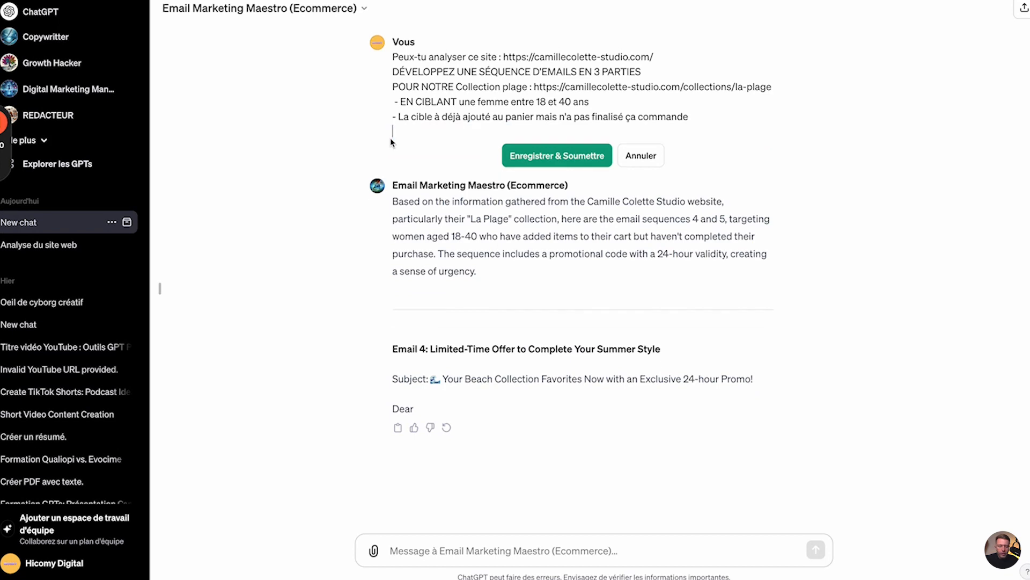
pyautogui.write('en français')
pyautogui.click(534, 154)
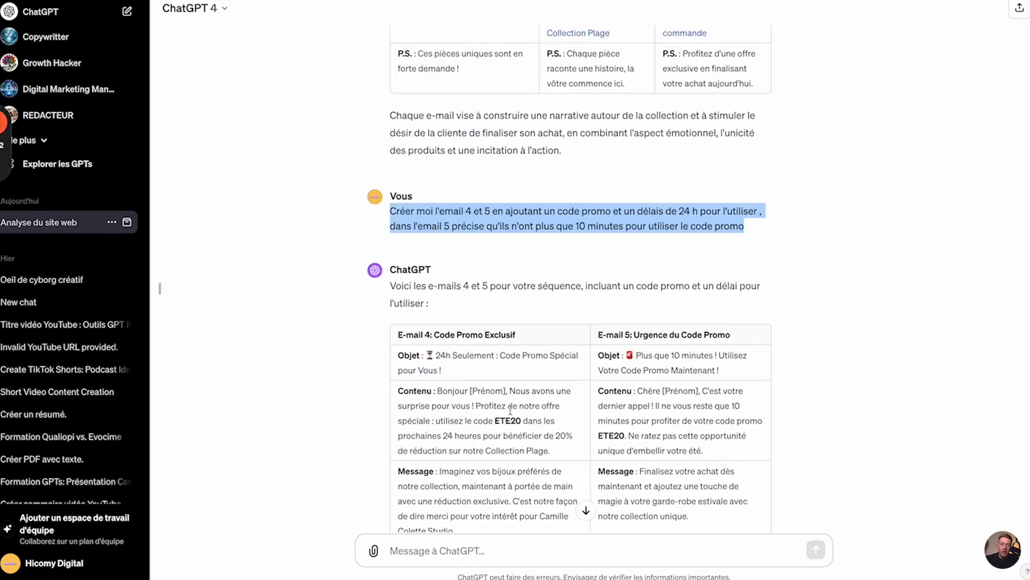
# Compare the subject lines and contents of the beach collection emails in the "Analyse du site web" and Email Marketing Maestro conversations
pyautogui.scroll(10, 511, 413)
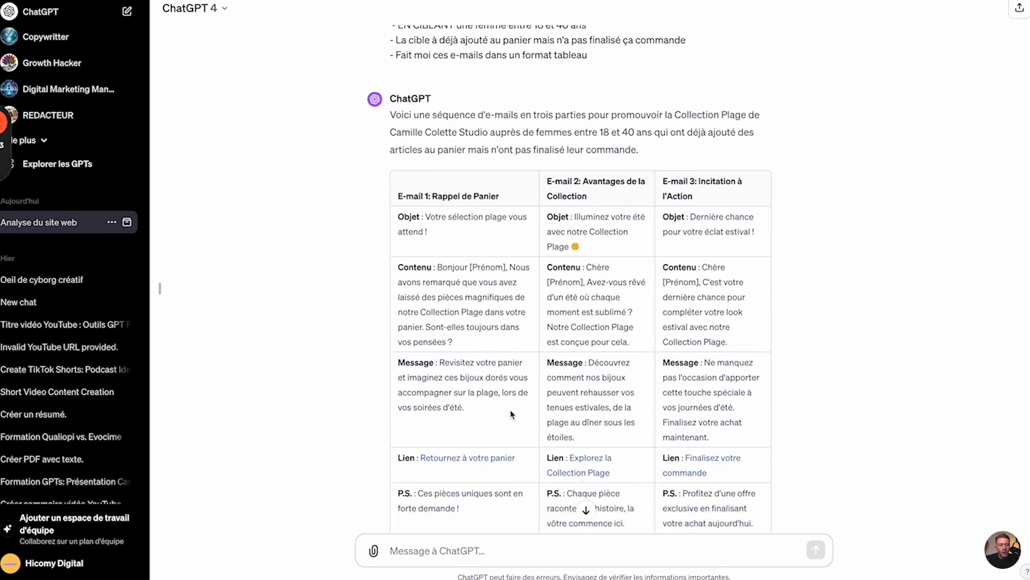
pyautogui.scroll(-1, 511, 414)
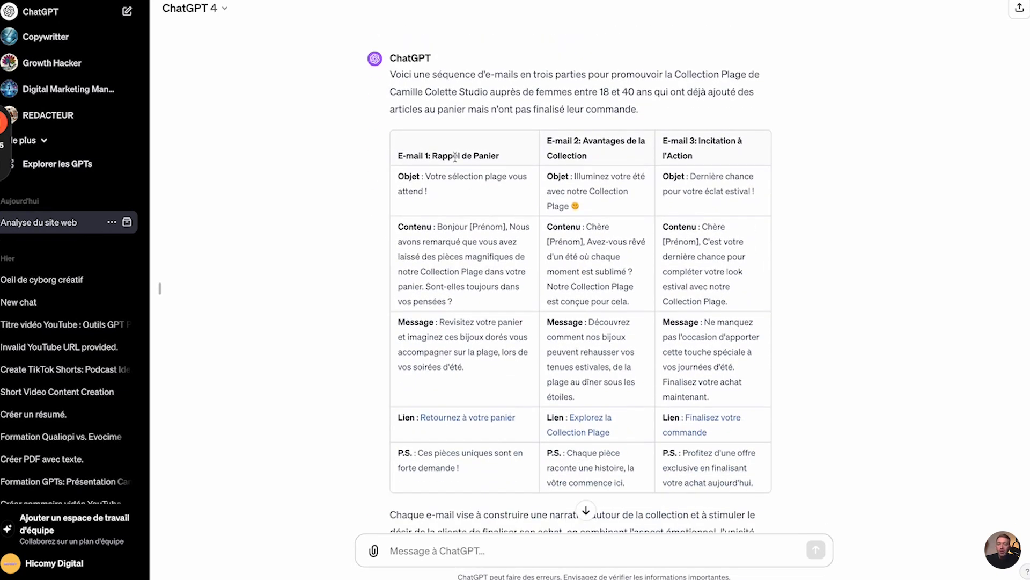
pyautogui.moveTo(426, 176); pyautogui.dragTo(428, 192)
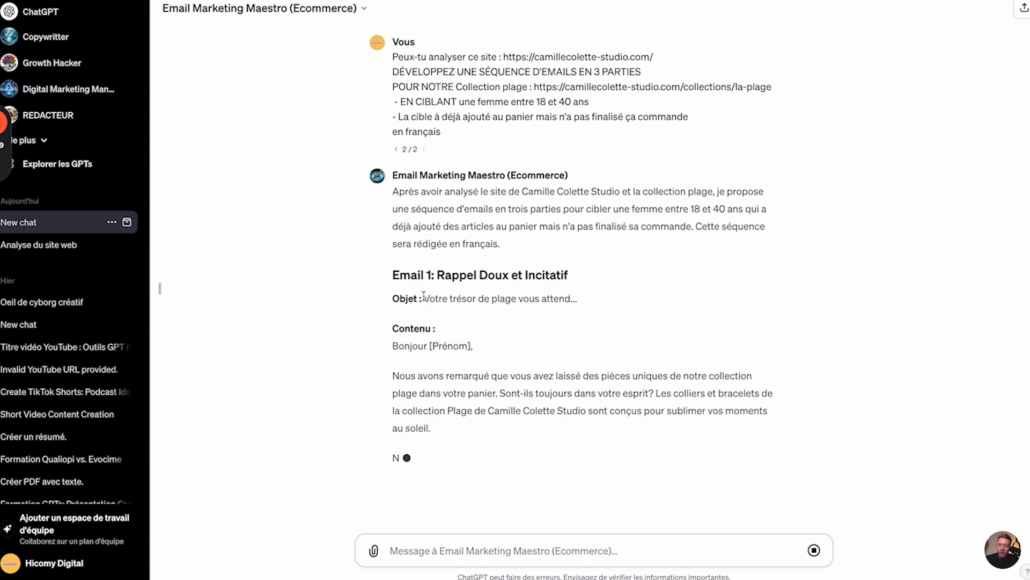
pyautogui.moveTo(424, 298); pyautogui.dragTo(529, 301)
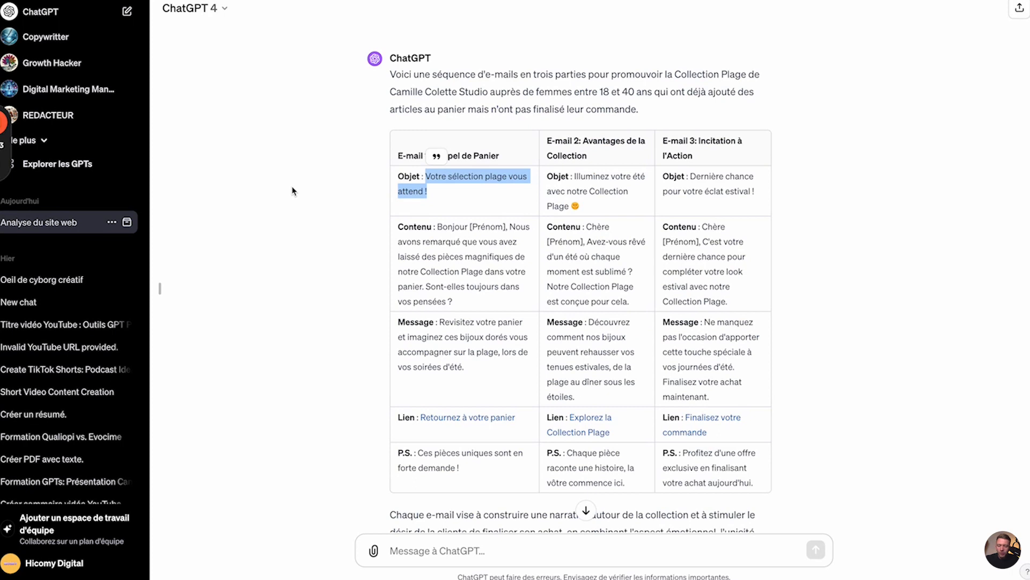
pyautogui.moveTo(404, 252); pyautogui.dragTo(468, 294)
pyautogui.click(467, 257)
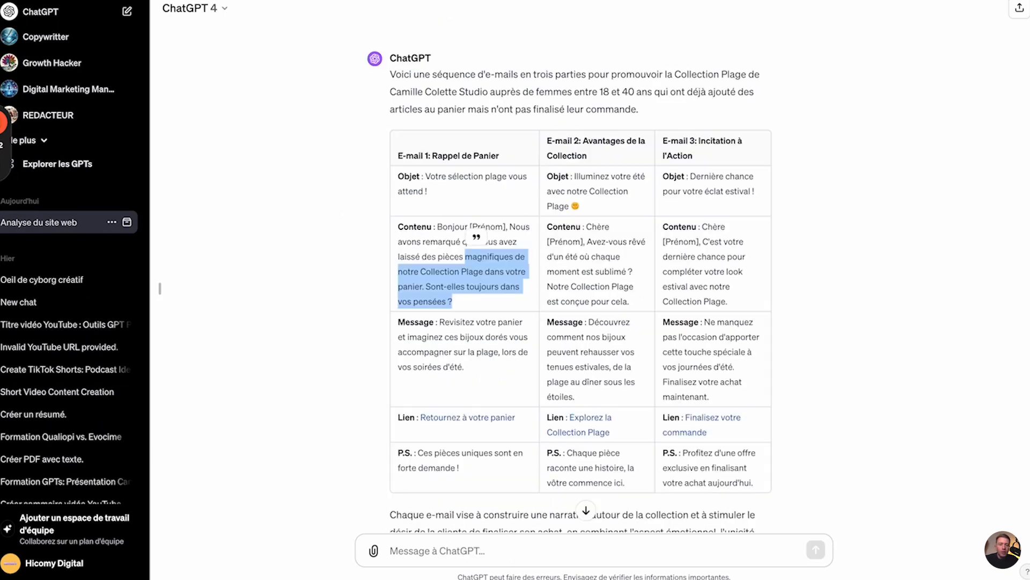
pyautogui.moveTo(580, 241); pyautogui.dragTo(583, 342)
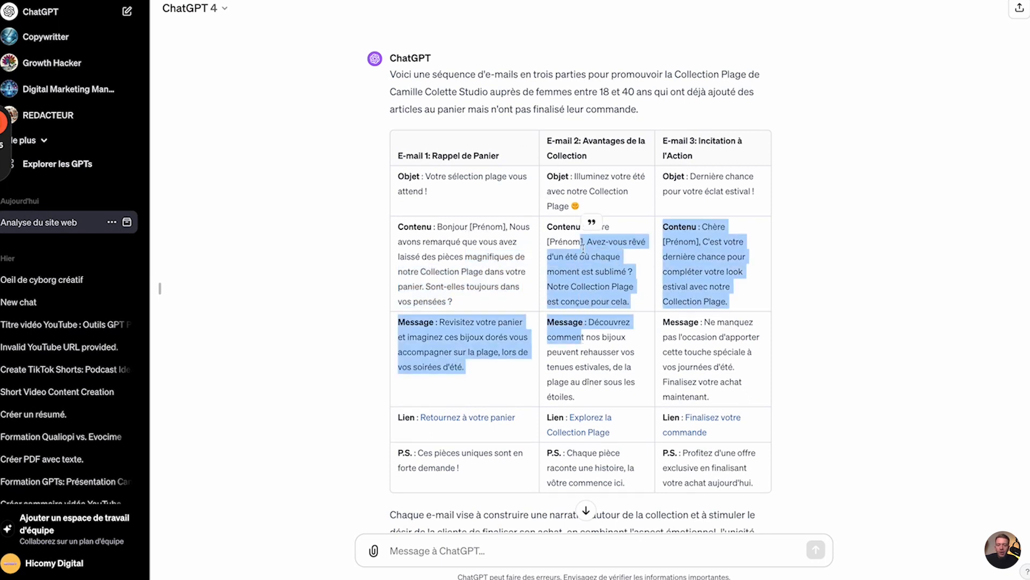
pyautogui.scroll(-1, 596, 305)
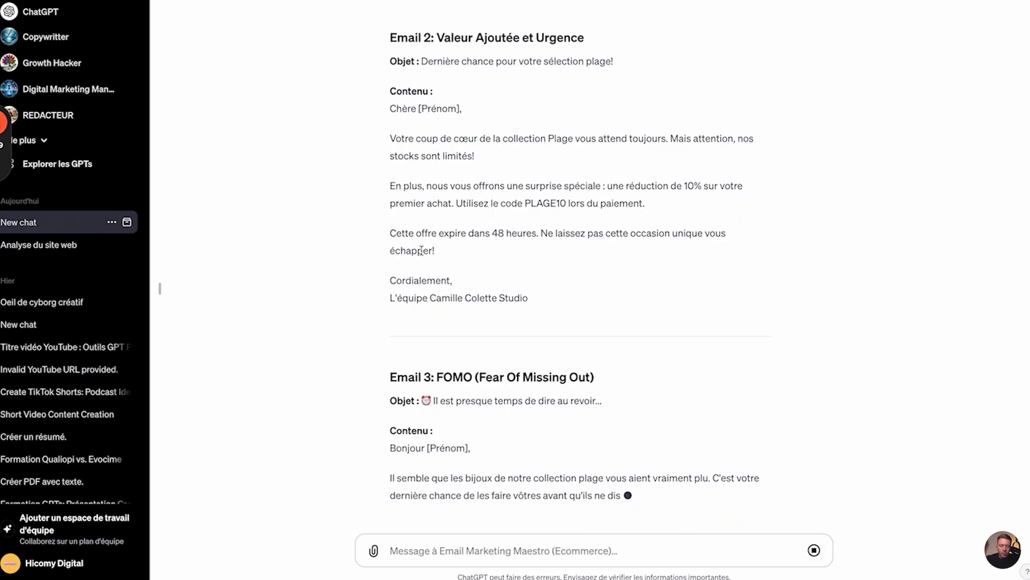
# Examine Email Marketing Maestro's beach collection emails, especially Email 2's promo offer and Email 3's FOMO text, against the table in "Analyse du site web"
pyautogui.scroll(3, 606, 254)
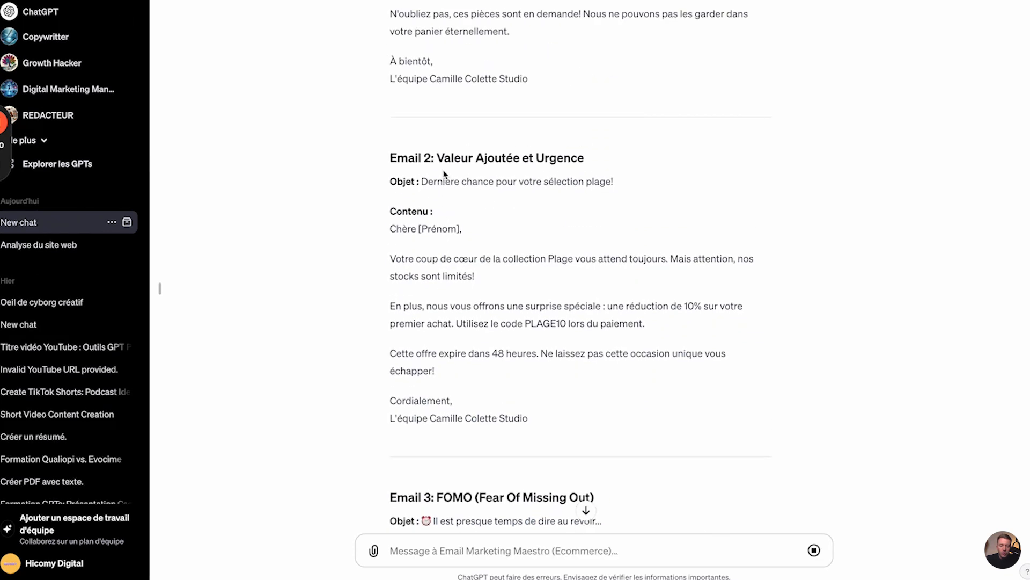
pyautogui.moveTo(517, 322); pyautogui.dragTo(644, 323)
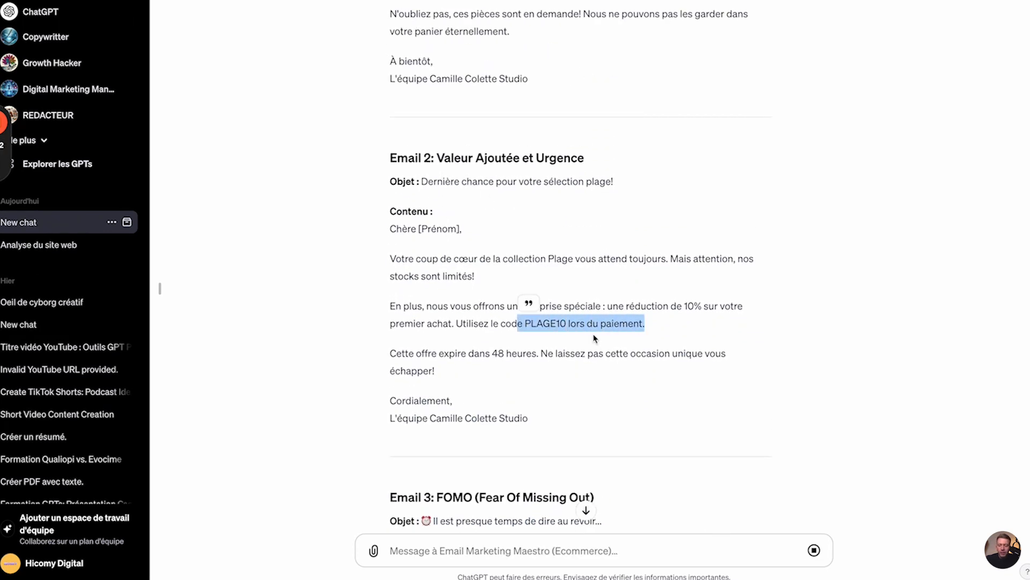
pyautogui.scroll(-1, 535, 340)
pyautogui.scroll(-5, 535, 339)
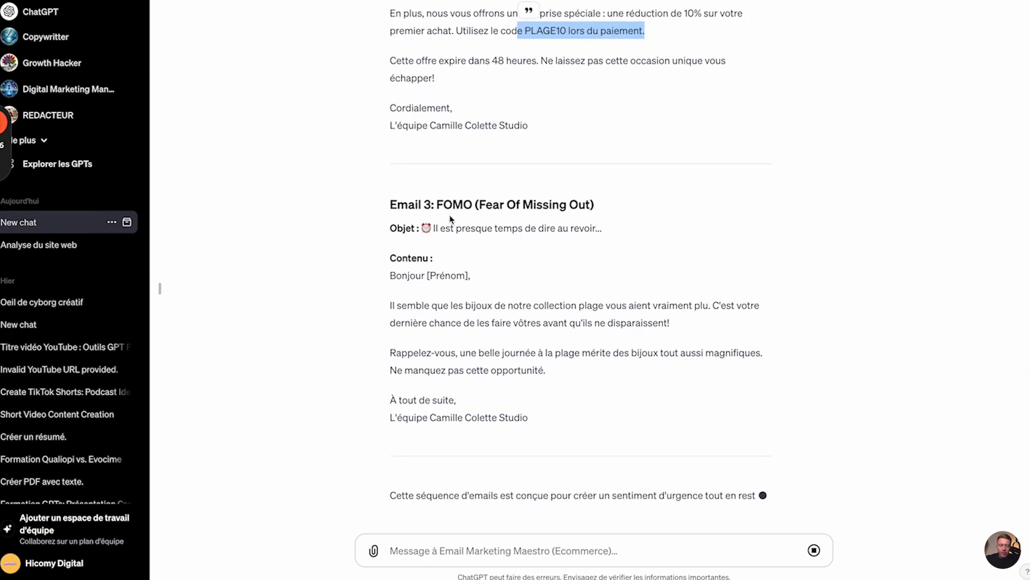
pyautogui.scroll(6, 435, 251)
pyautogui.scroll(-6, 435, 252)
pyautogui.moveTo(443, 288); pyautogui.dragTo(557, 307)
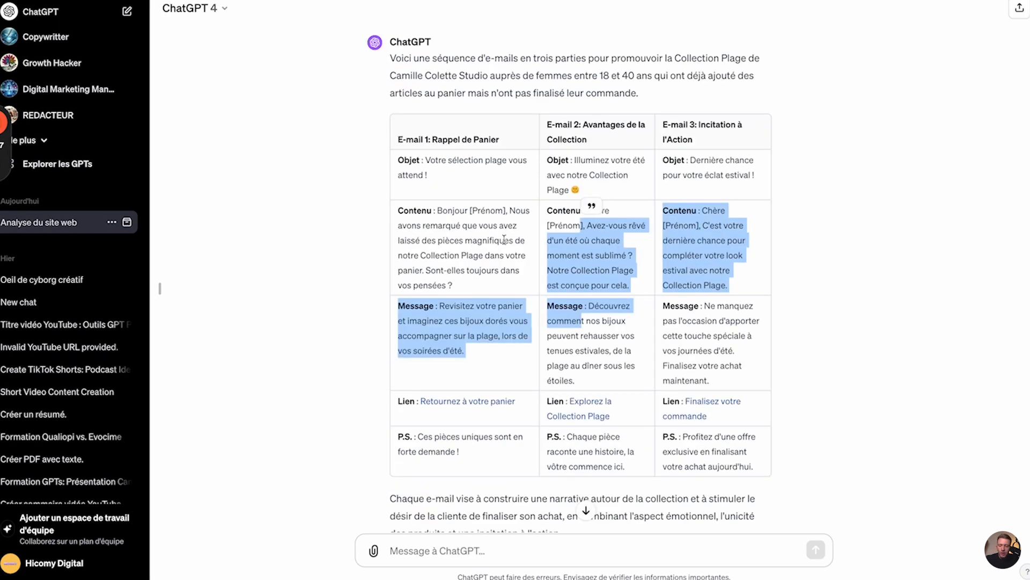
pyautogui.click(616, 319)
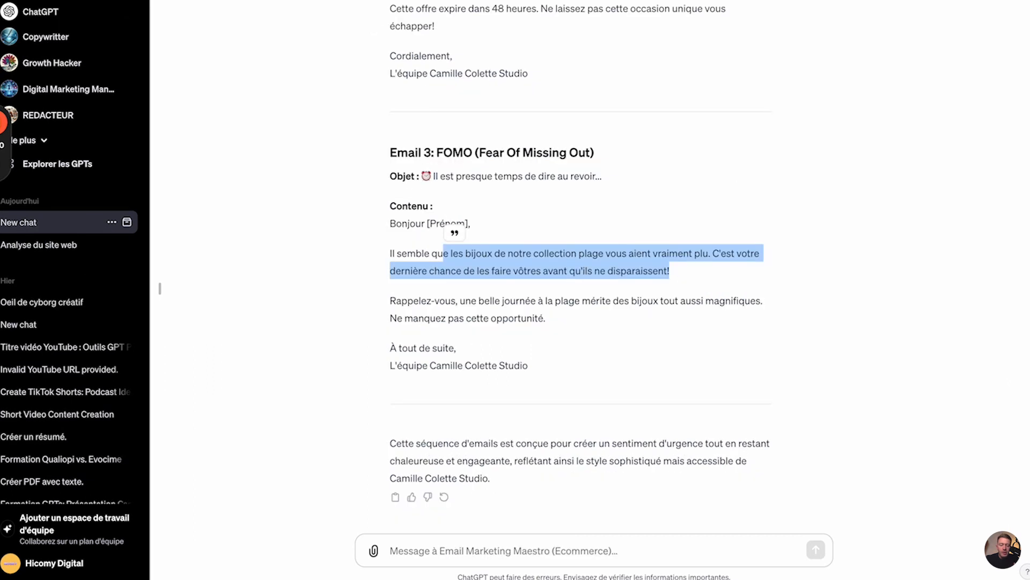
pyautogui.click(413, 201)
pyautogui.scroll(7, 454, 174)
pyautogui.scroll(5, 453, 174)
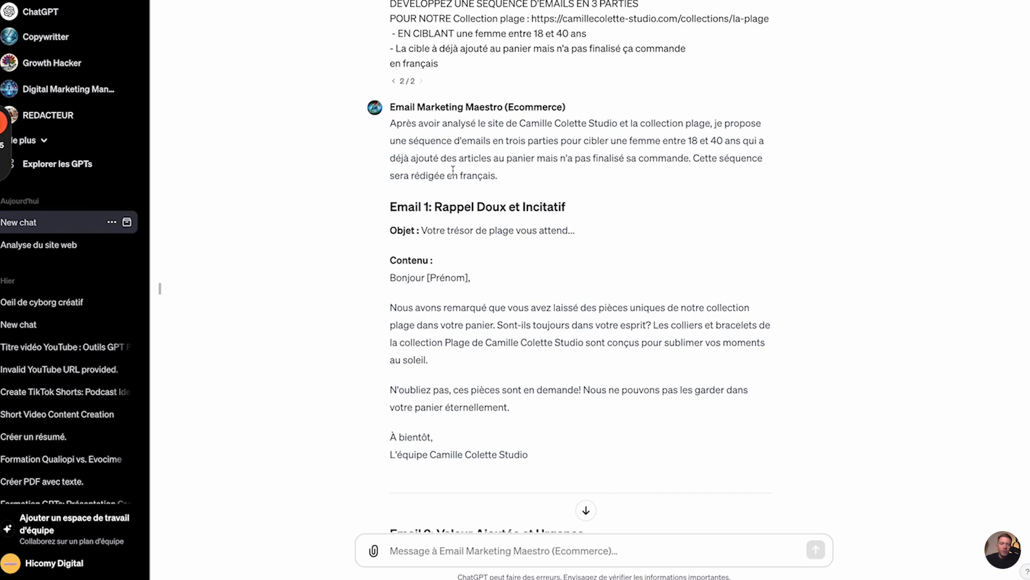
pyautogui.scroll(-12, 452, 170)
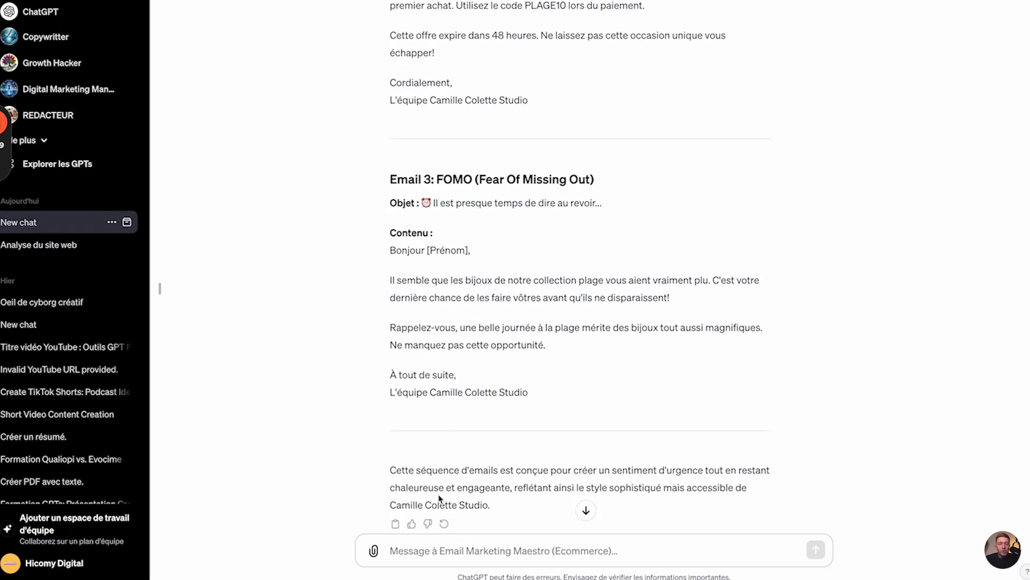
# Send Email Marketing Maestro the feedback "j'aurais plus dévelope l'email 3 , la on a pas trop peur de manquer une opportununité"
pyautogui.scroll(-1, 424, 348)
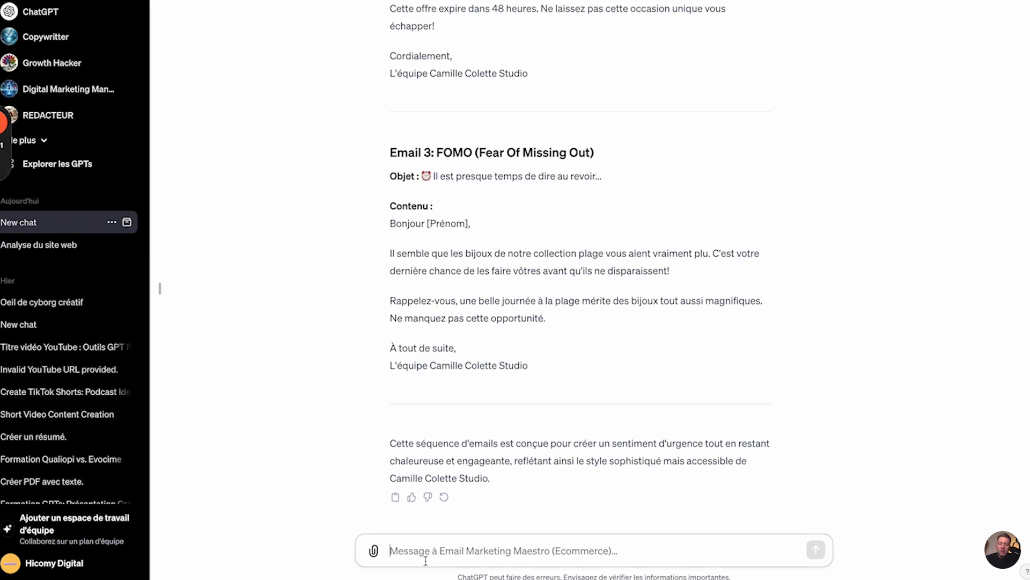
pyautogui.write("j'aurais plus d")
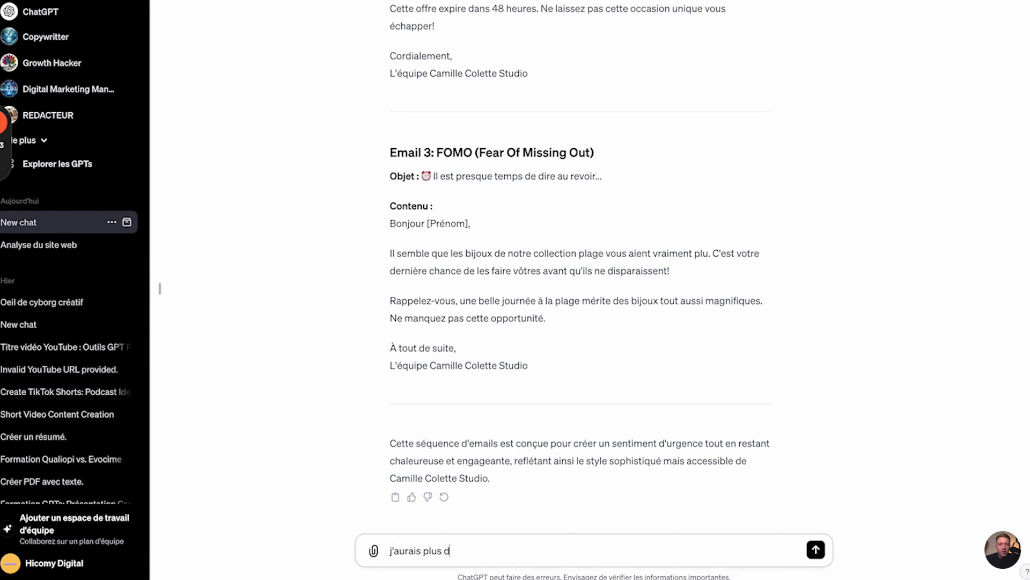
pyautogui.write("'évelope l'email 3")
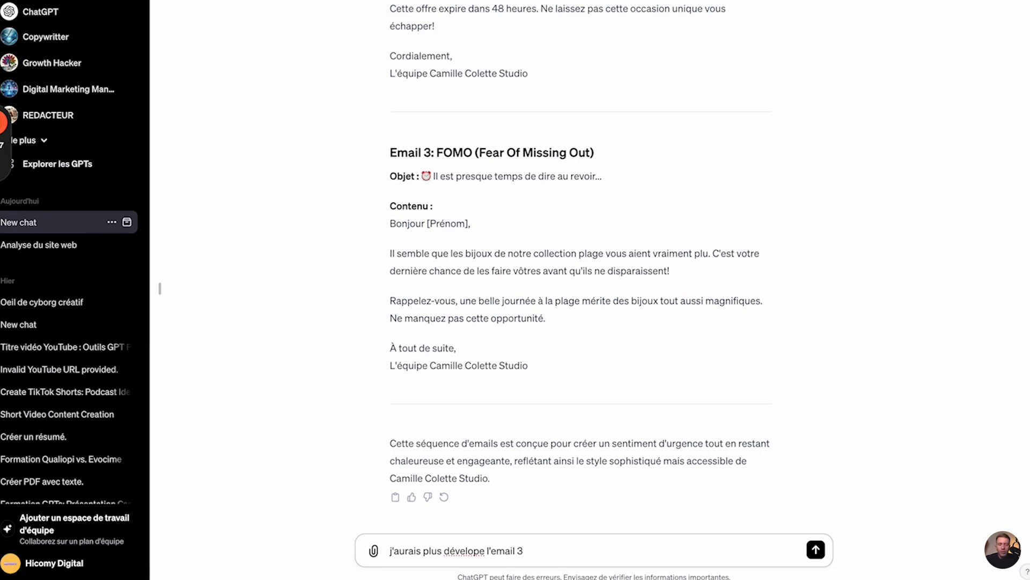
pyautogui.write(' , la on a pa')
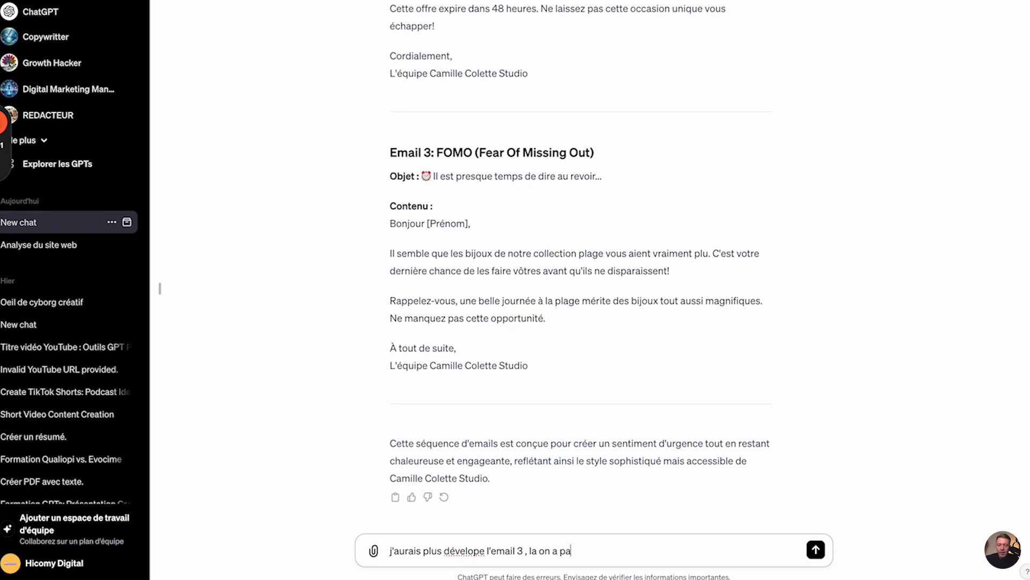
pyautogui.write('s trop peur de m')
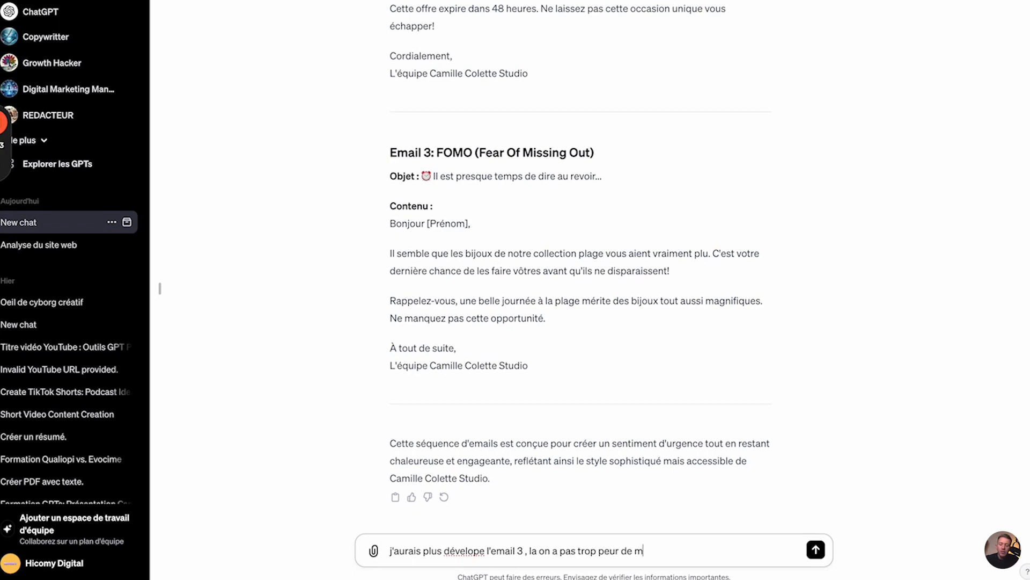
pyautogui.write('anquer une opp')
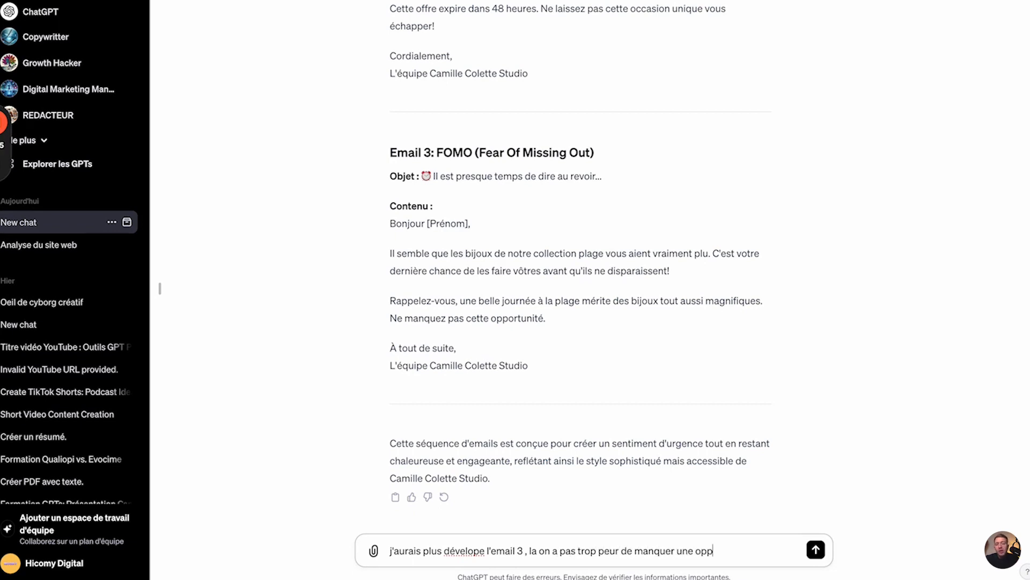
pyautogui.write('ortuniutnité')
pyautogui.press('Return')
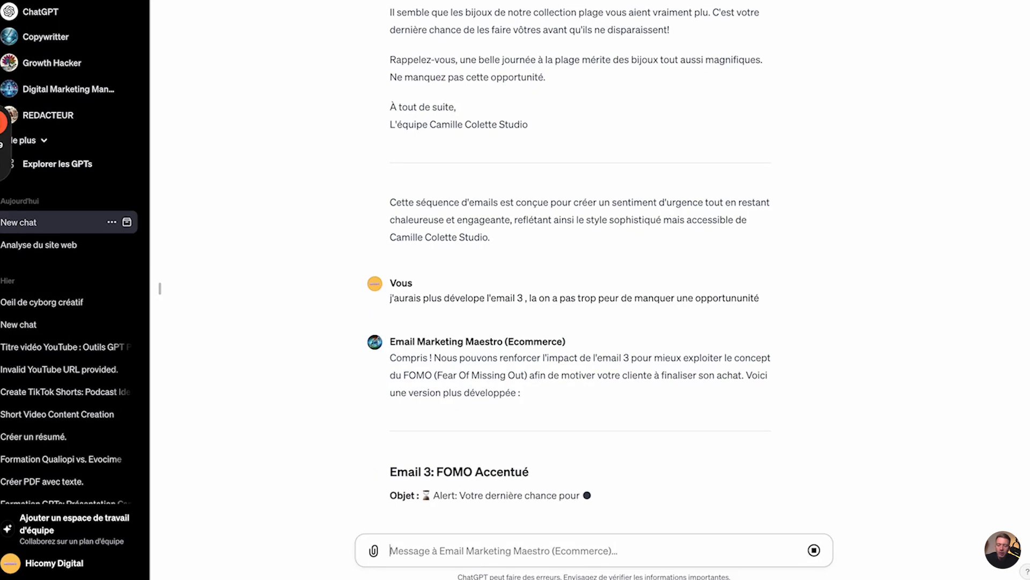
# Request emails 4 and 5 in French with a promo code usable for 24 h, specifying in email 5 that only 10 minutes remain to use it
pyautogui.scroll(5, 425, 271)
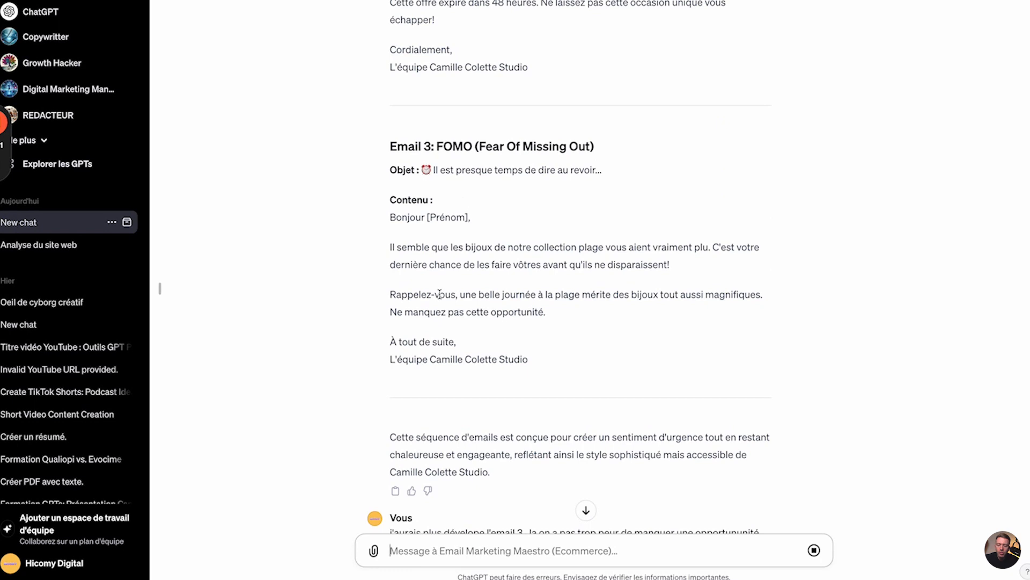
pyautogui.scroll(-5, 439, 294)
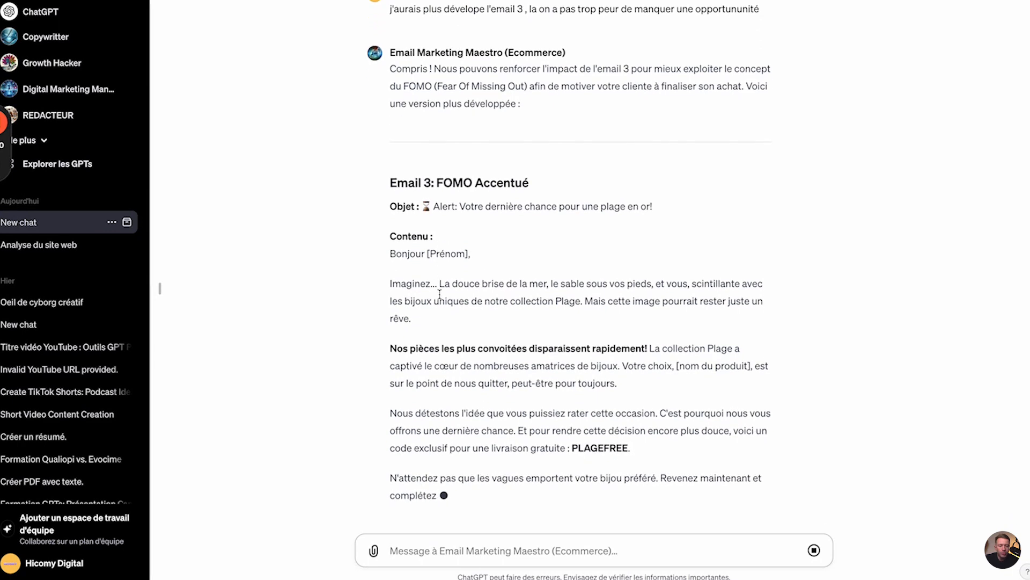
pyautogui.write("Créer moi l'email 4 et 5 en ajoutant un code promo et un délais de 24 h pour l'utiliser , dans l'email 5 précise qu'ils n'ont plus que 10 minutes pour utiliser le code promo")
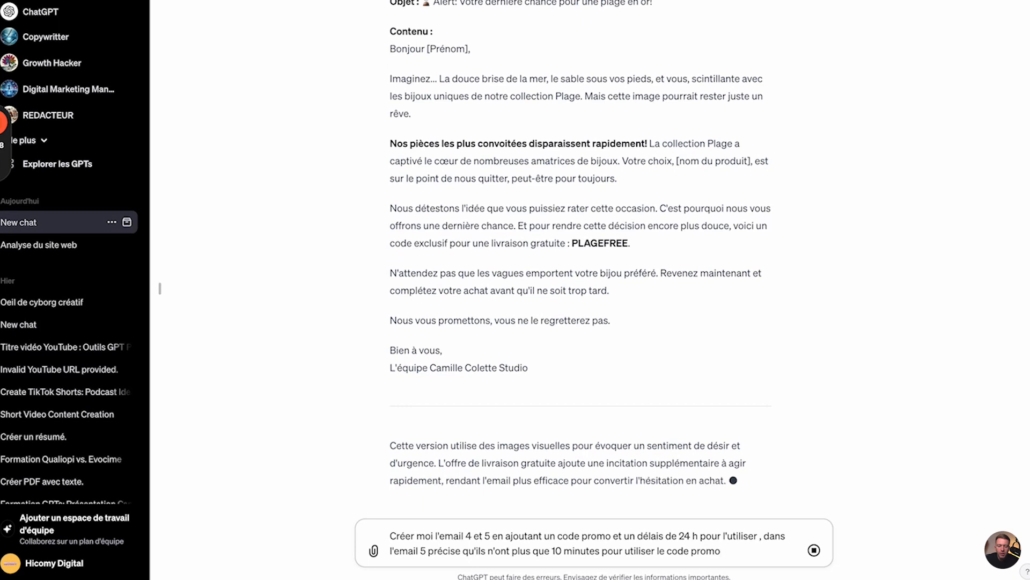
pyautogui.press('Return')
# Review the subject line, urgency wording and free-shipping code of the rewritten FOMO version of Email 3
pyautogui.scroll(5, 573, 330)
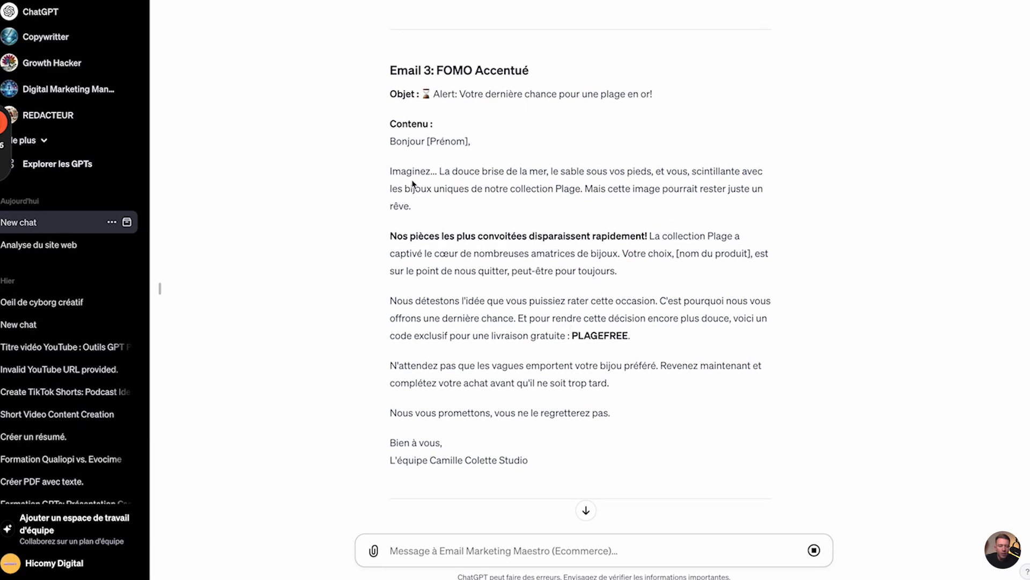
pyautogui.moveTo(433, 94); pyautogui.dragTo(652, 95)
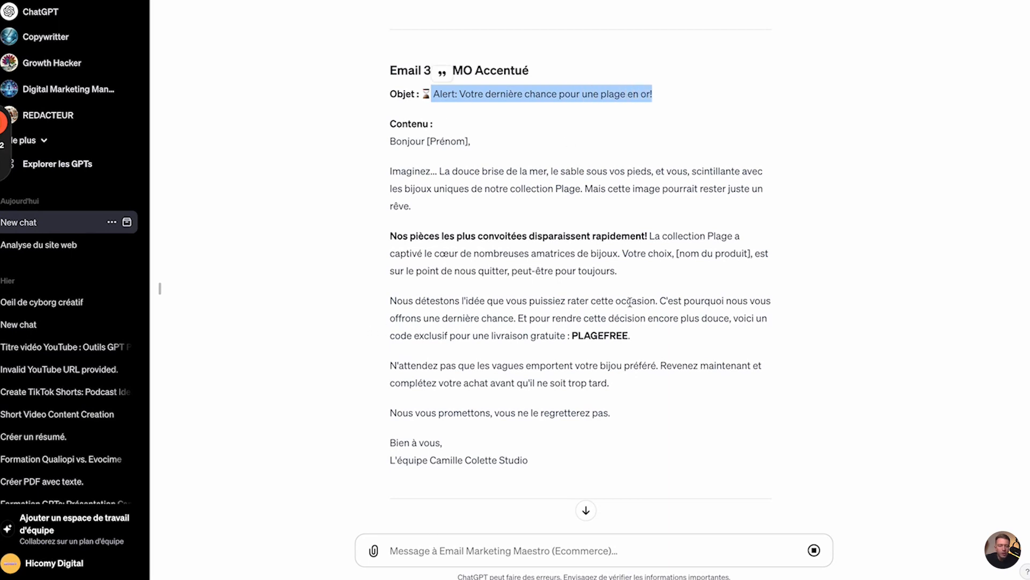
pyautogui.moveTo(567, 334); pyautogui.dragTo(634, 335)
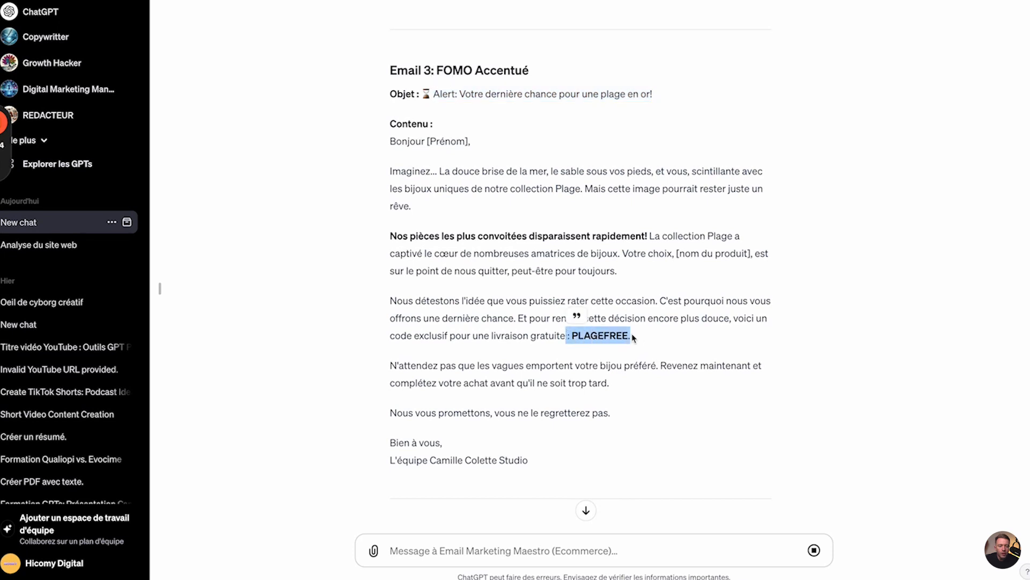
pyautogui.scroll(-10, 580, 393)
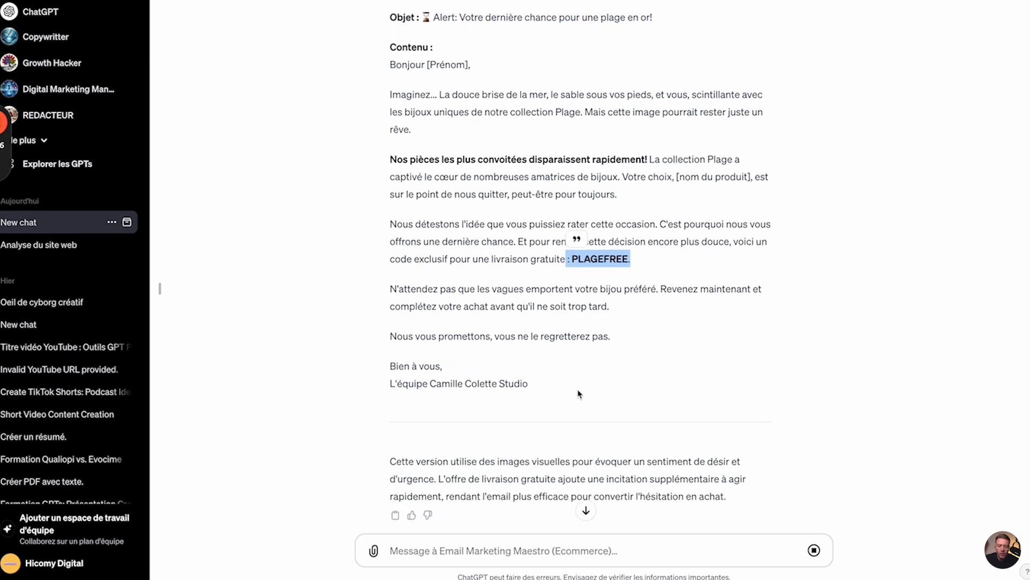
# Compare emails 4 and 5 from Email Marketing Maestro with those in "Analyse du site web", and reread the rewritten Email 3
pyautogui.scroll(-4, 578, 393)
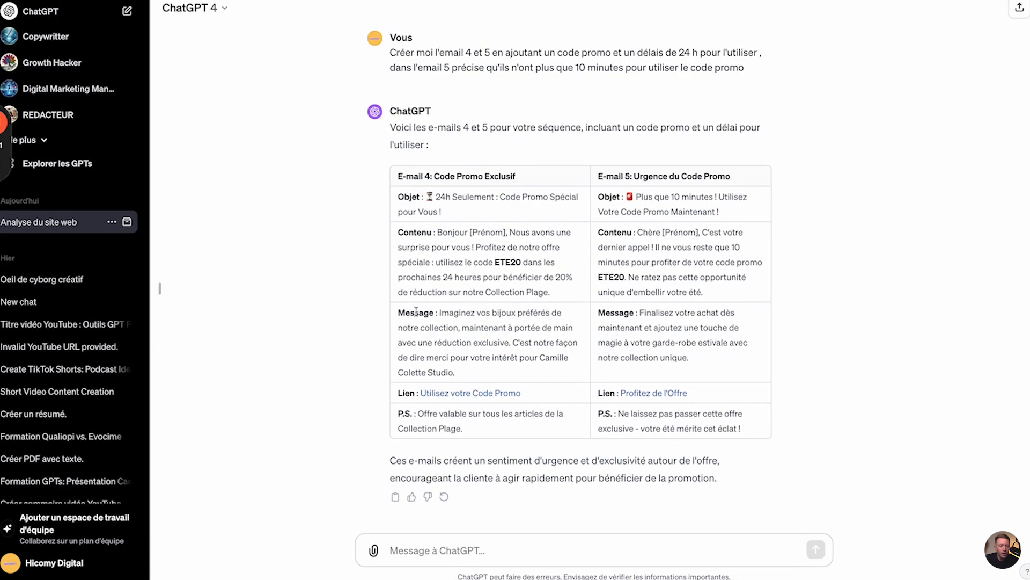
pyautogui.moveTo(443, 231); pyautogui.dragTo(548, 306)
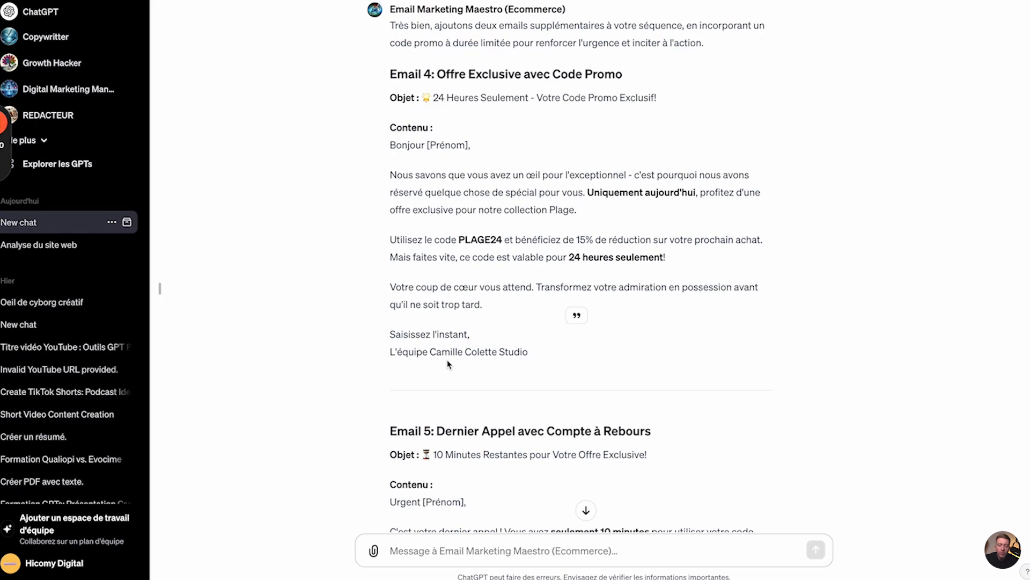
pyautogui.scroll(-5, 448, 363)
pyautogui.scroll(12, 448, 364)
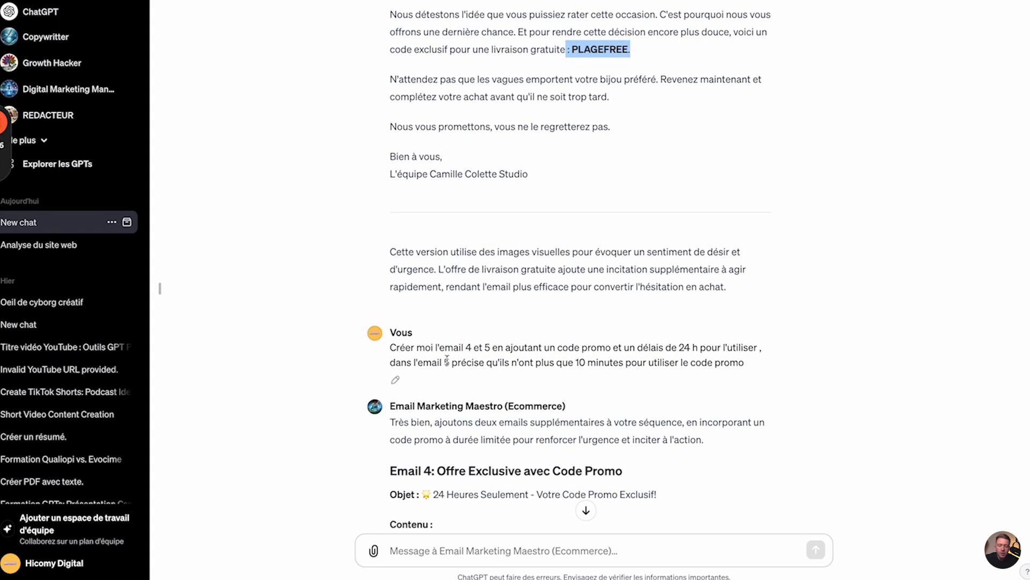
pyautogui.scroll(20, 447, 360)
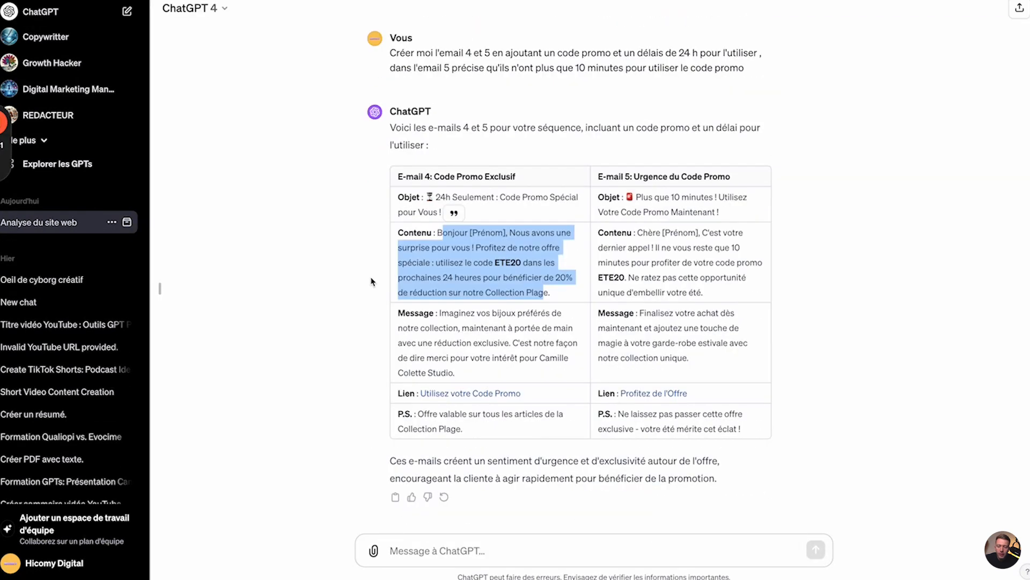
pyautogui.click(465, 292)
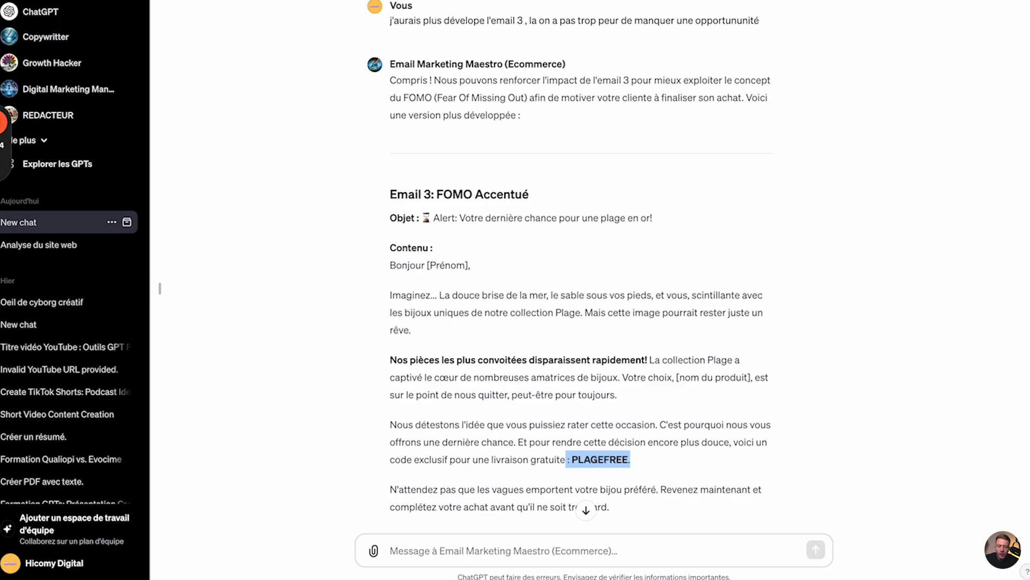
pyautogui.scroll(-20, 461, 357)
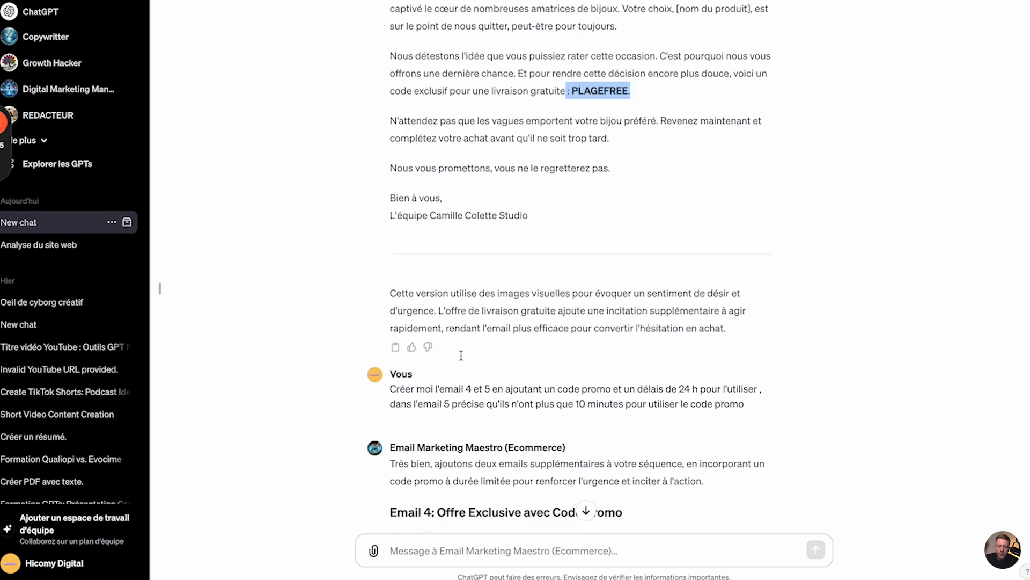
pyautogui.scroll(-2, 463, 359)
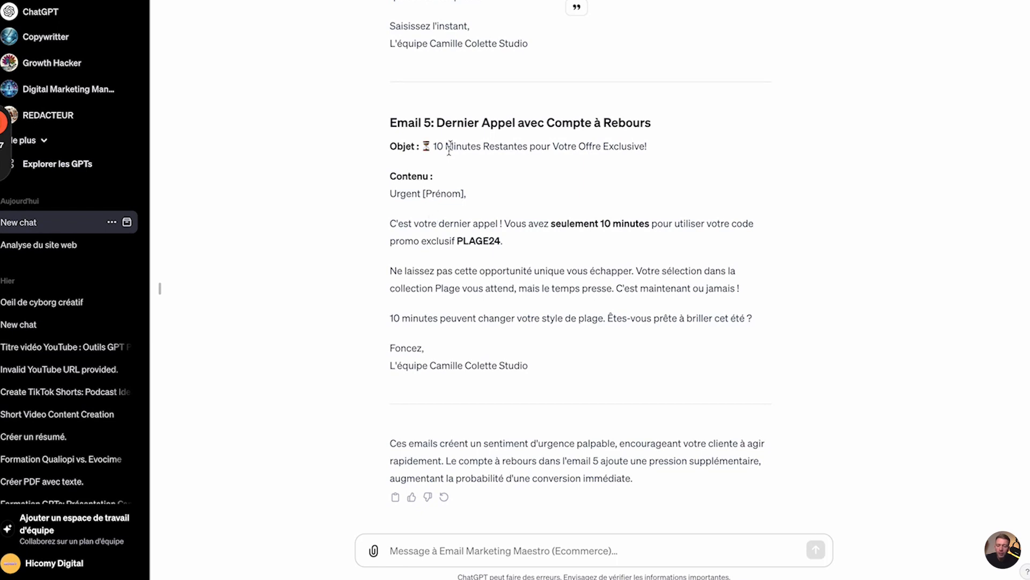
pyautogui.scroll(10, 454, 188)
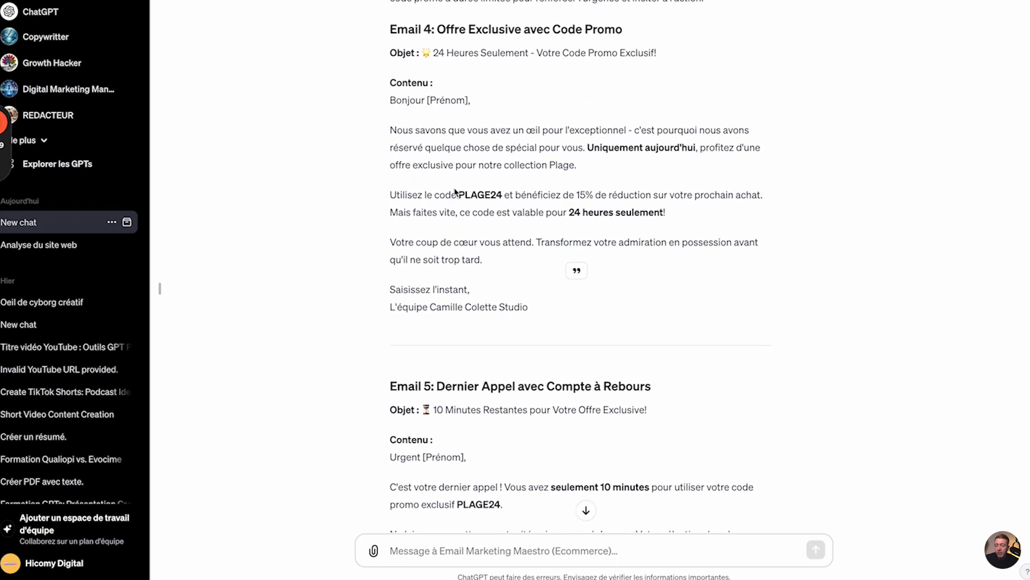
pyautogui.scroll(9, 455, 192)
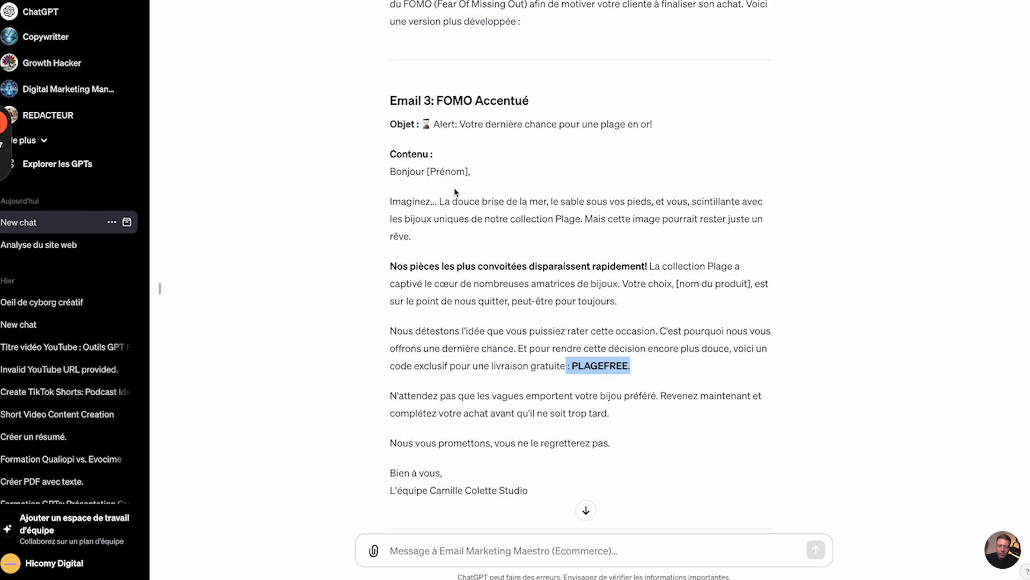
pyautogui.scroll(15, 455, 192)
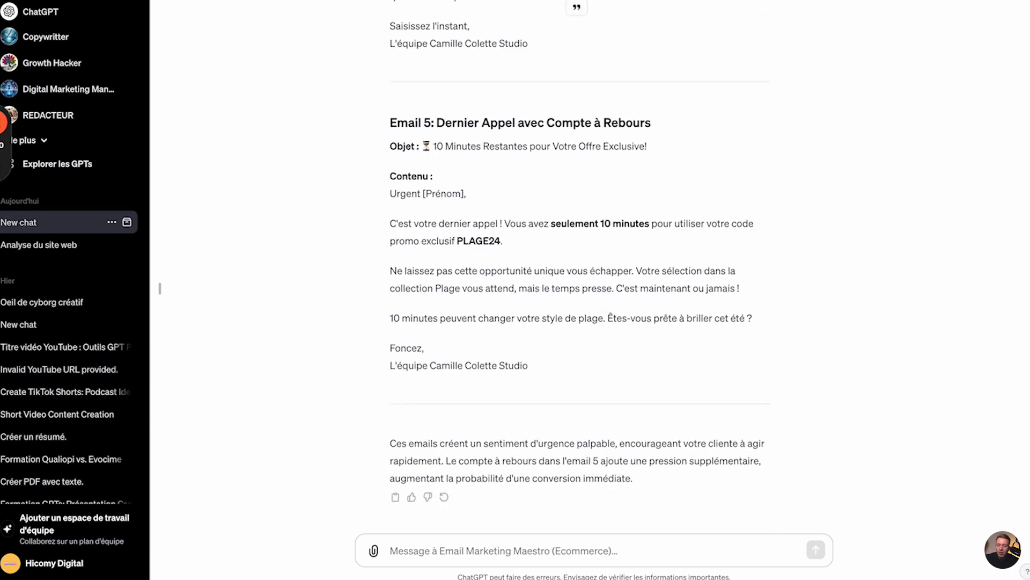
# Send Email Marketing Maestro the prompt "Créer moi un email pour lancer le black friday pour ma boutique"
pyautogui.write('Cr')
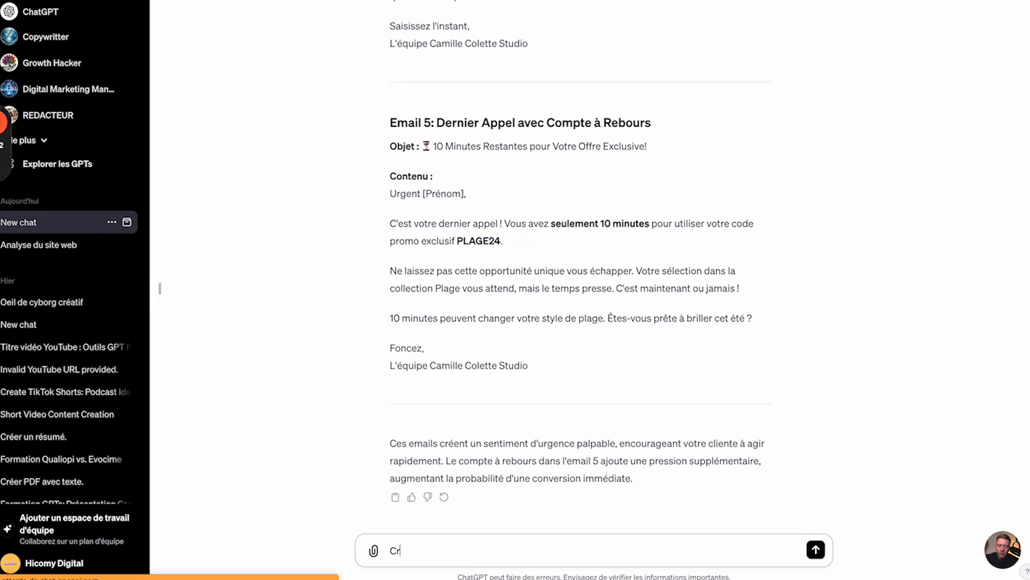
pyautogui.write('éer moi un ')
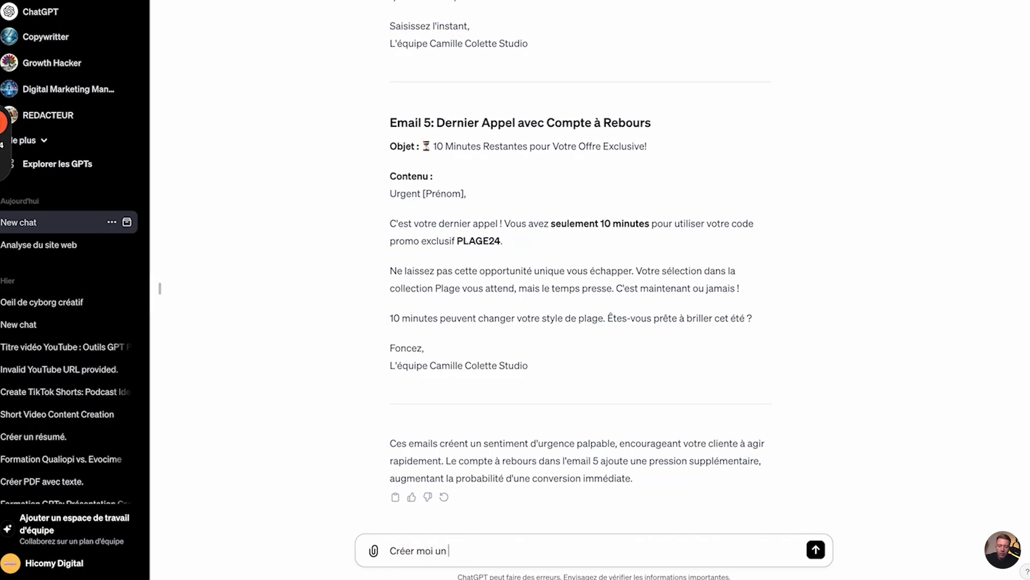
pyautogui.write('email pour lancer le black fr')
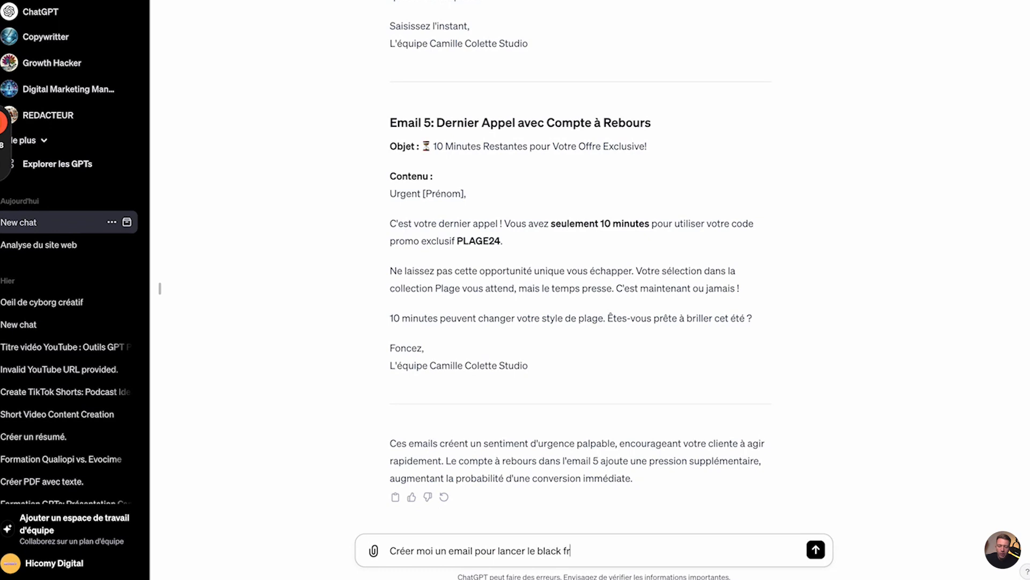
pyautogui.write('iday pour ma boutique')
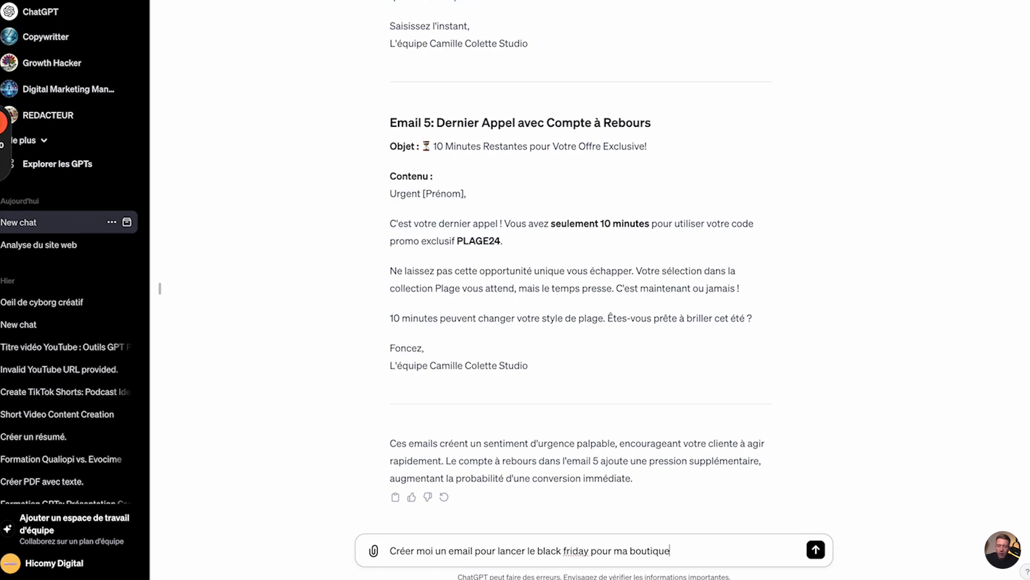
pyautogui.press('Return')
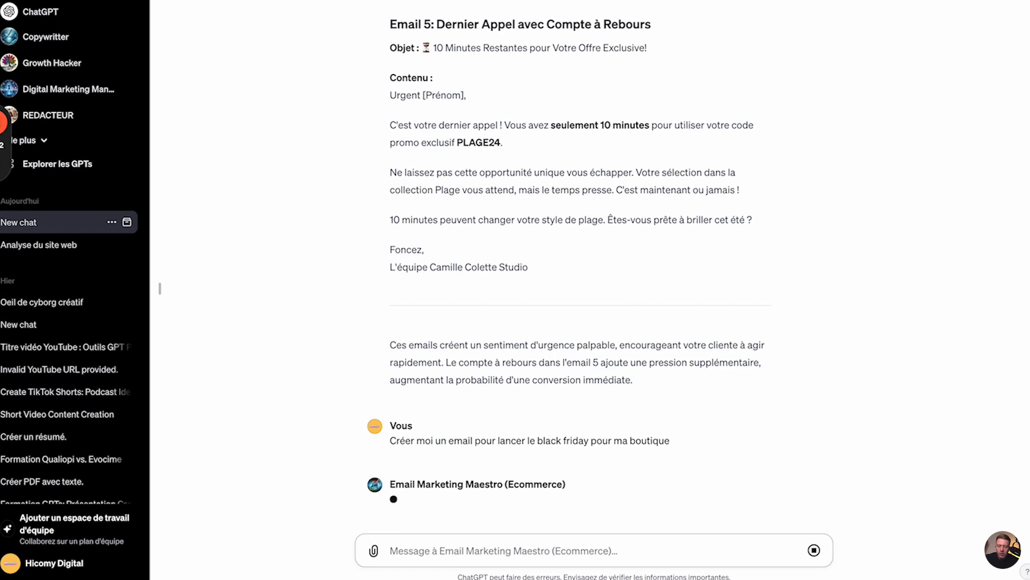